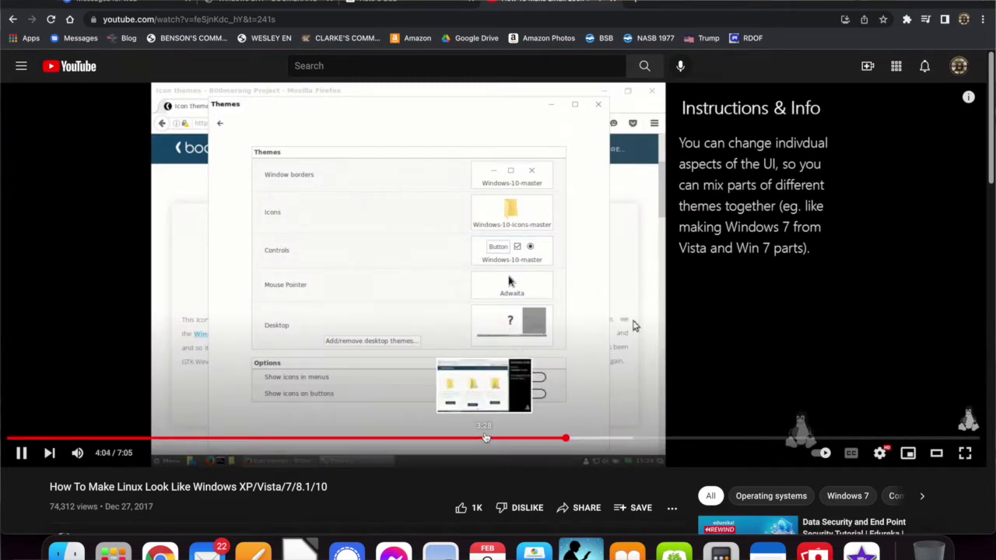
# - Scroll past the Linux theming video and switch to the b00merang desktop themes tab
pyautogui.scroll(-3, 300, 477)
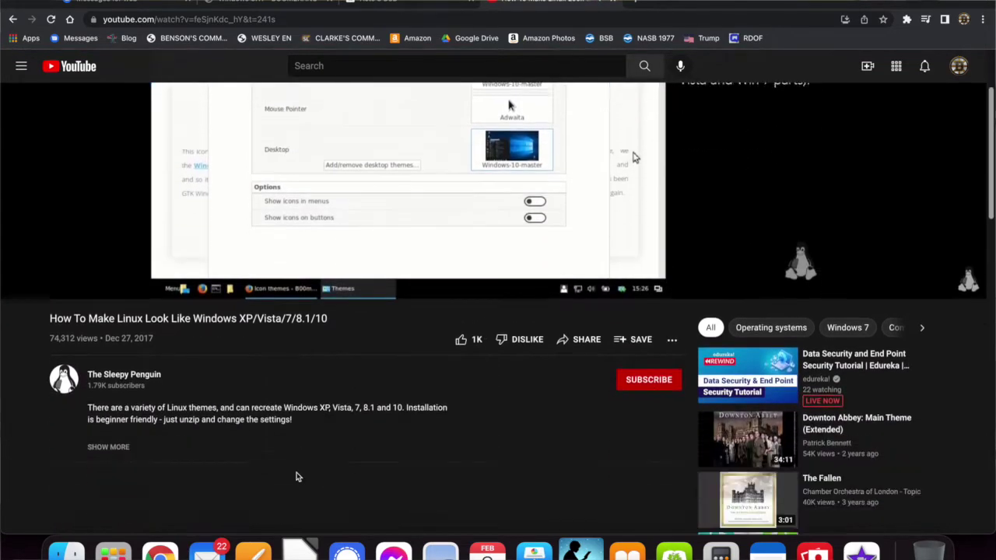
pyautogui.press('super+bracketleft')
# - Expand the Windows Themes section on b00merang and browse through the theme thumbnails
pyautogui.click(852, 375)
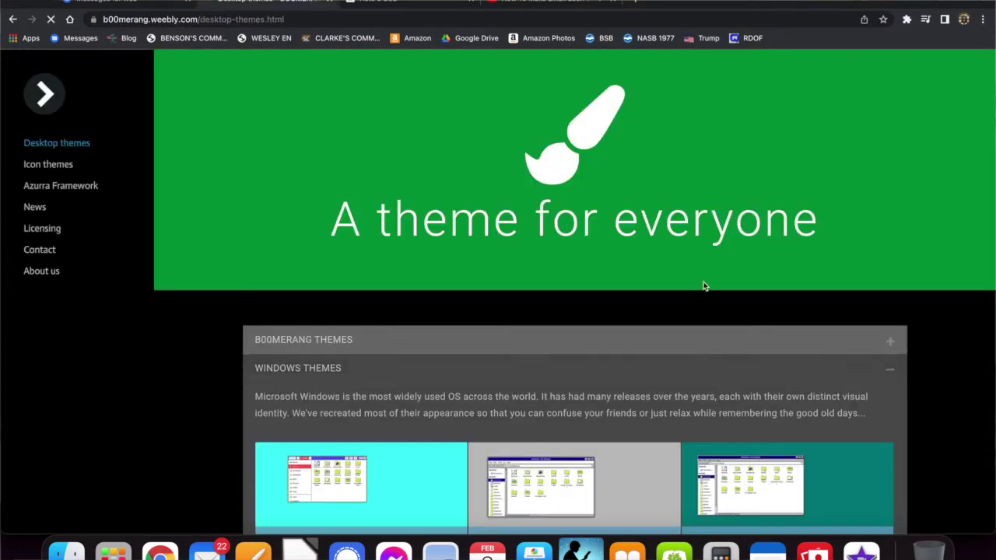
pyautogui.scroll(-5, 600, 383)
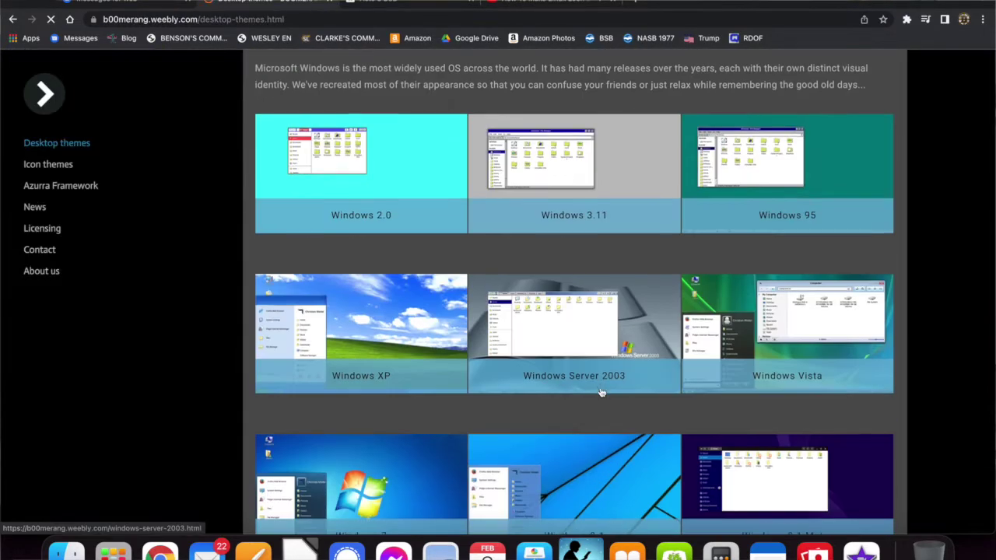
pyautogui.scroll(-3, 600, 392)
pyautogui.scroll(-1, 600, 391)
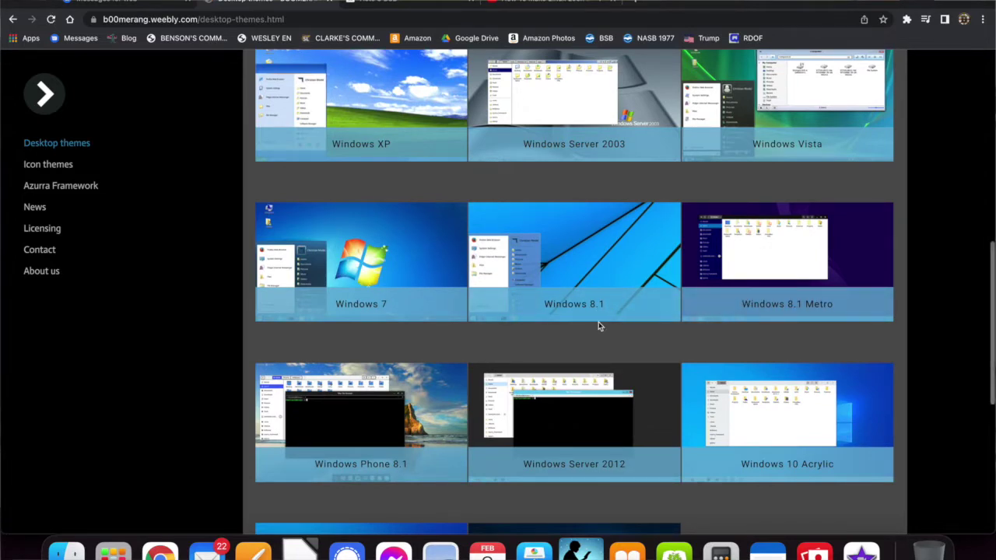
pyautogui.scroll(7, 598, 326)
pyautogui.scroll(2, 599, 327)
pyautogui.scroll(-10, 598, 326)
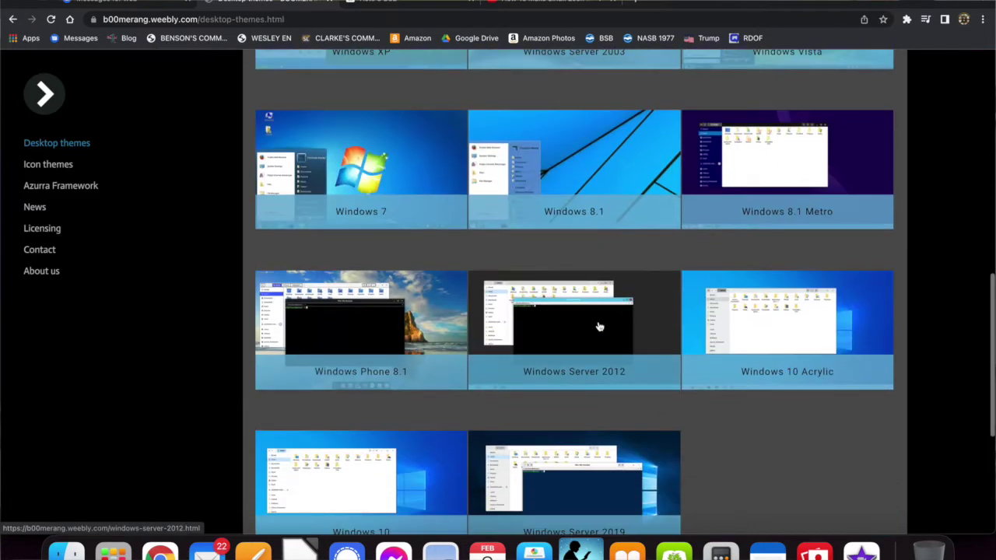
pyautogui.scroll(3, 384, 426)
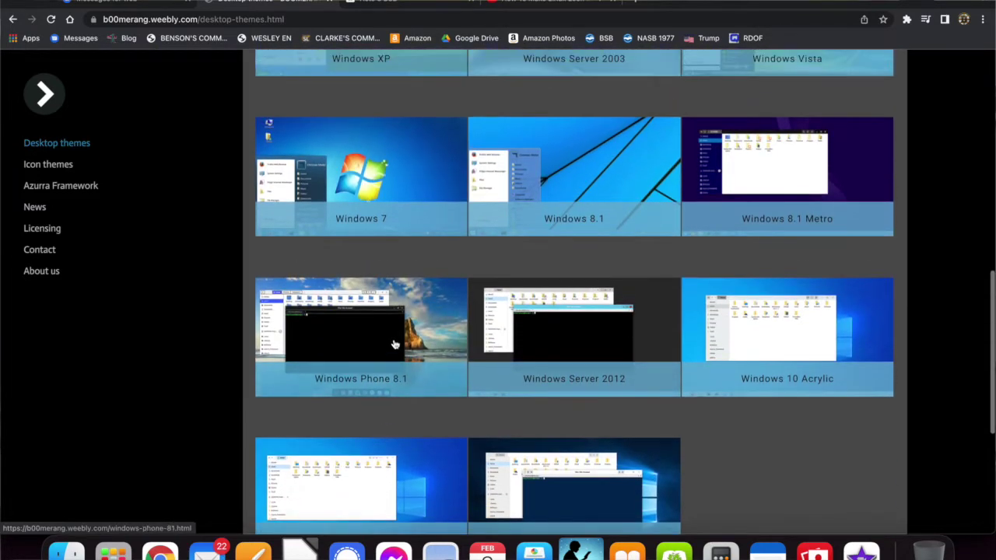
pyautogui.scroll(8, 828, 211)
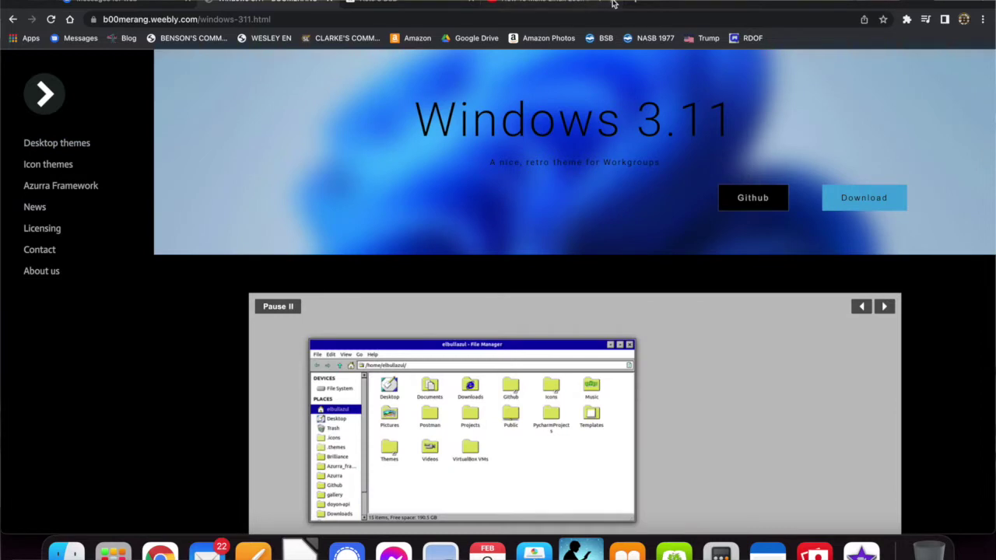
# - Scroll down the Windows 3.11 theme page to review its preview
pyautogui.scroll(-3, 522, 345)
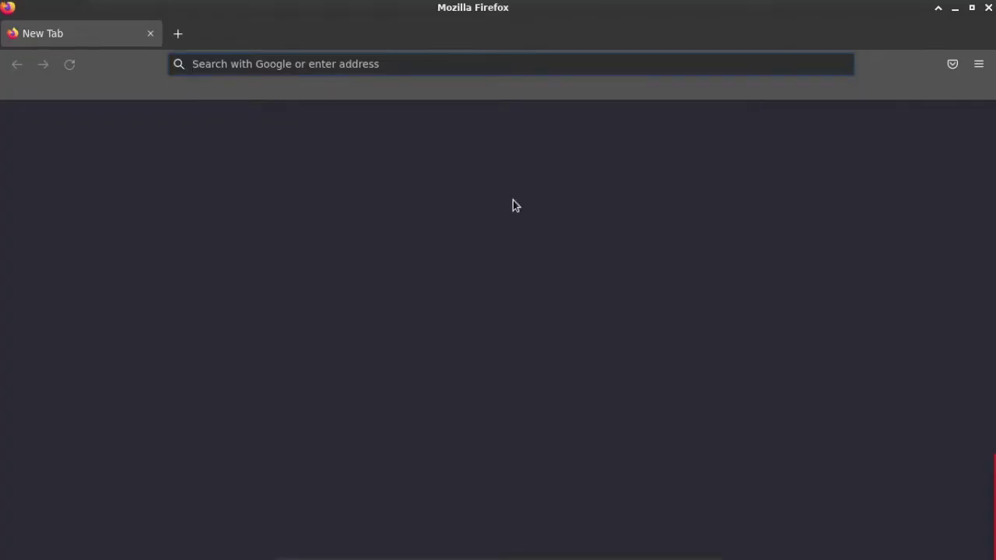
# - Load b00merang.weebly.com/windows-311.html in Firefox and open the theme's download page
pyautogui.click(413, 56)
pyautogui.write('b00me')
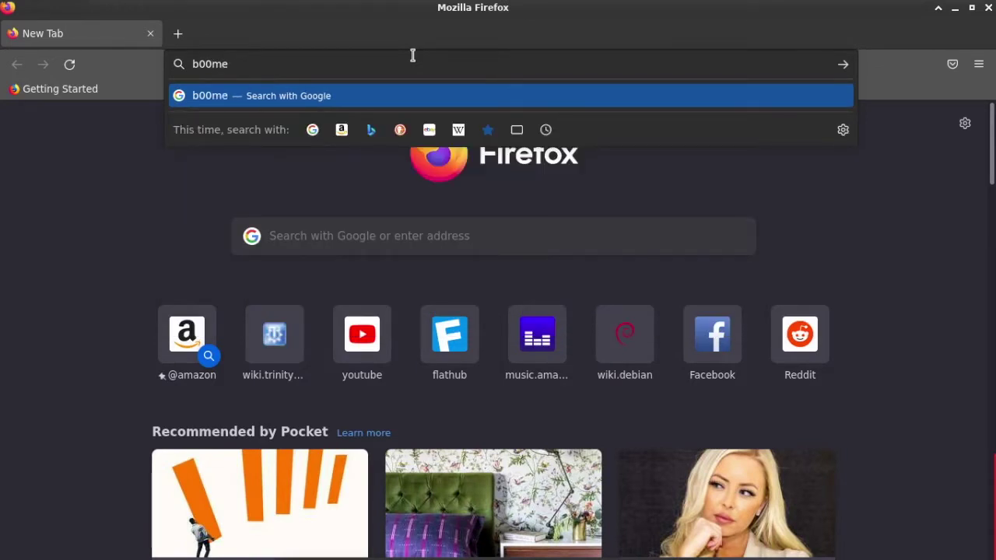
pyautogui.write('rang.weebly.com/windows')
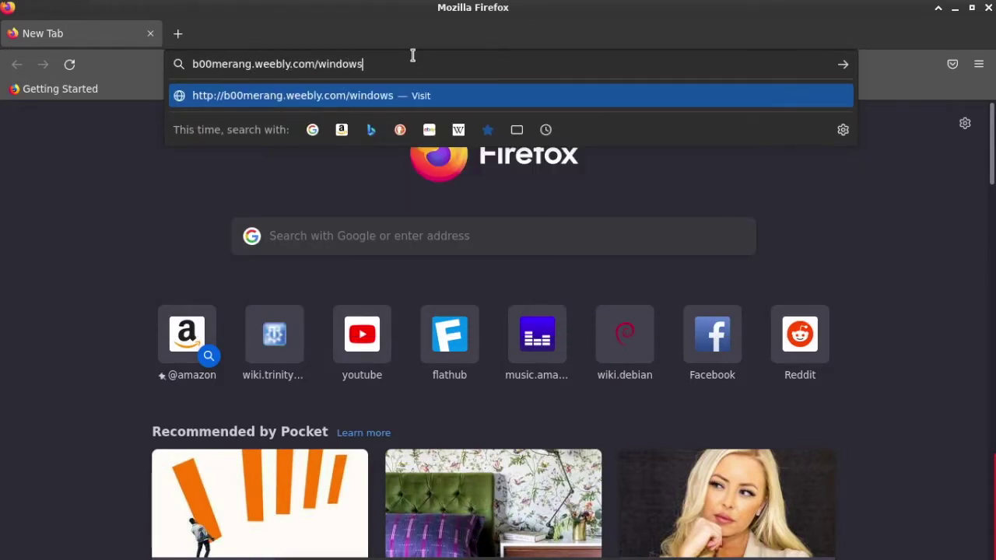
pyautogui.write('-311.h')
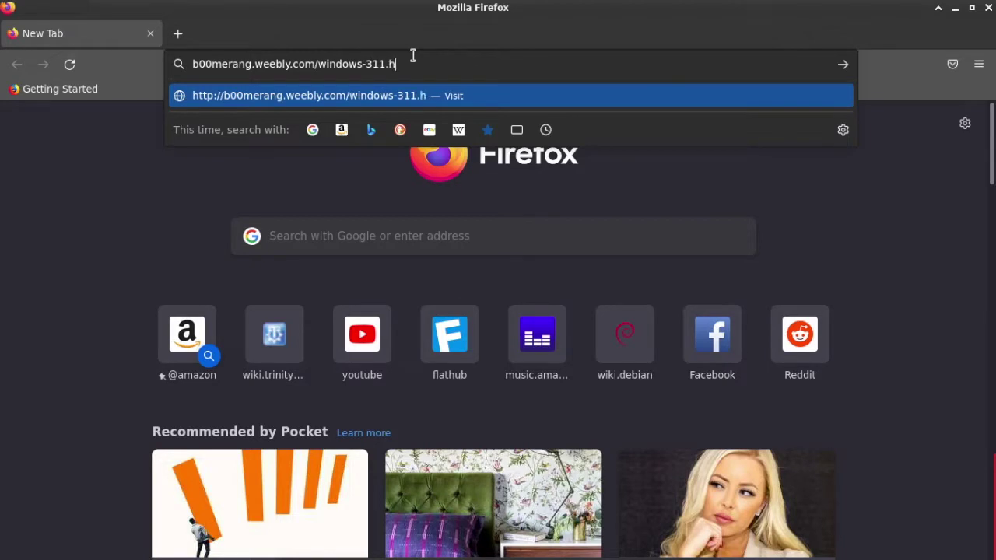
pyautogui.write('tml')
pyautogui.press('Return')
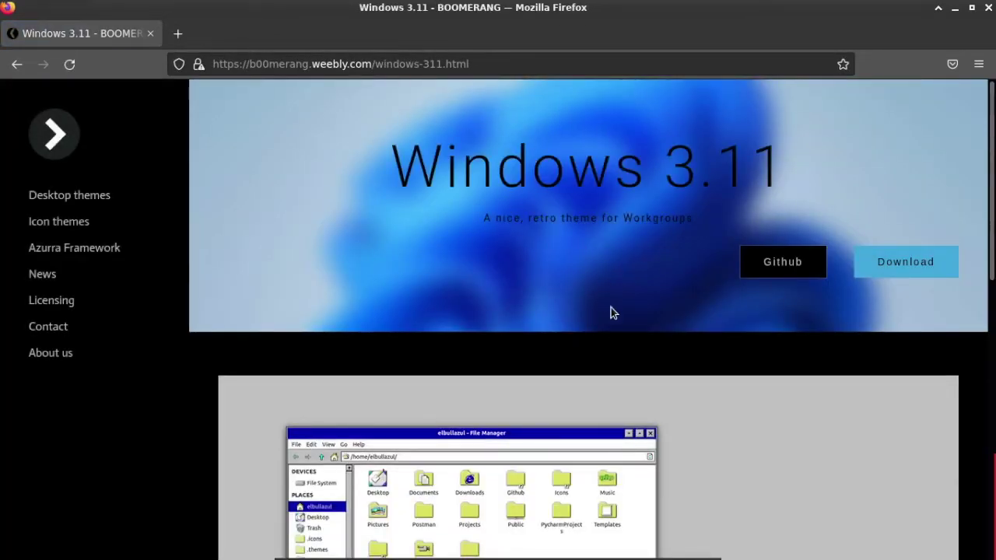
pyautogui.click(890, 263)
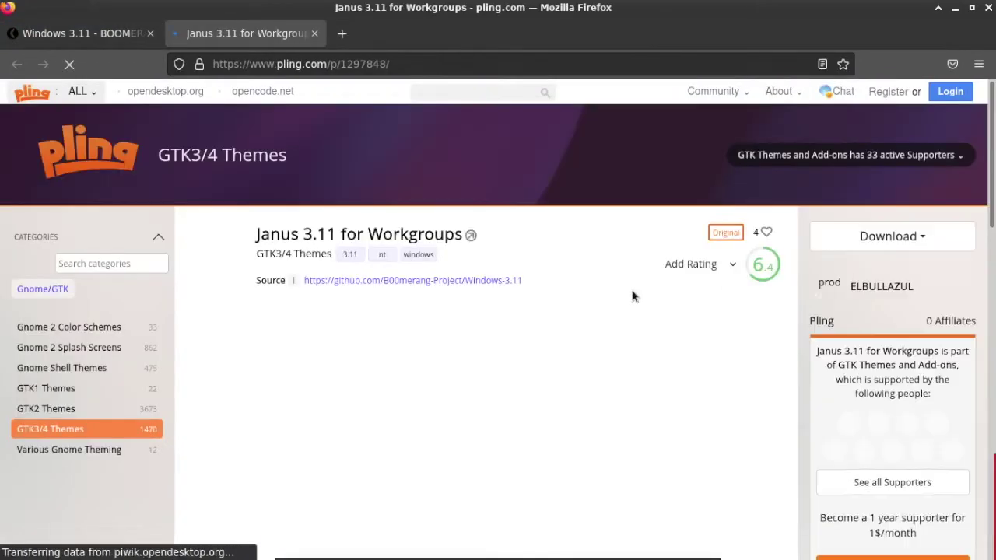
# - Save Windows-3.11-1.0.zip from the pling Files list, allowing the blocked pop-up
pyautogui.scroll(-5, 632, 291)
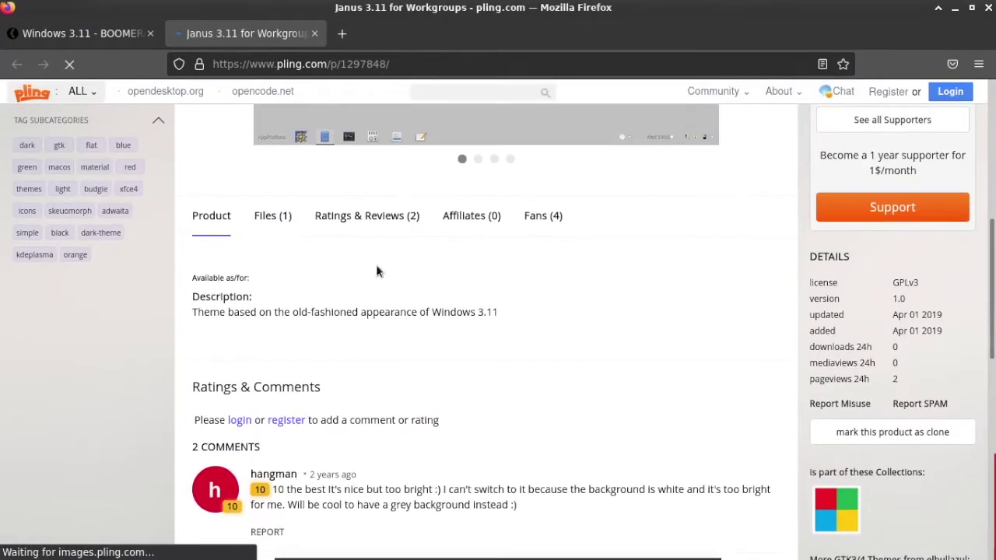
pyautogui.click(269, 216)
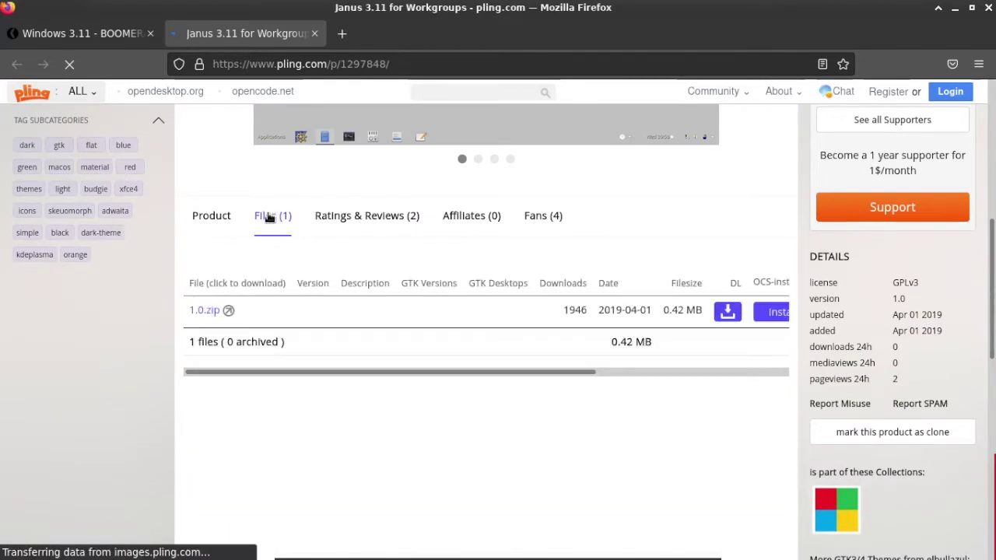
pyautogui.click(728, 312)
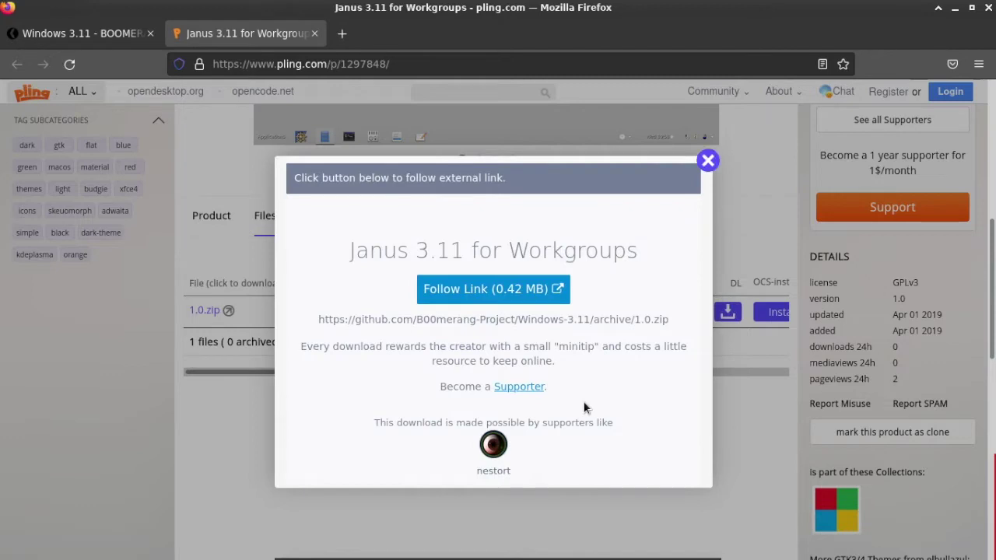
pyautogui.click(537, 289)
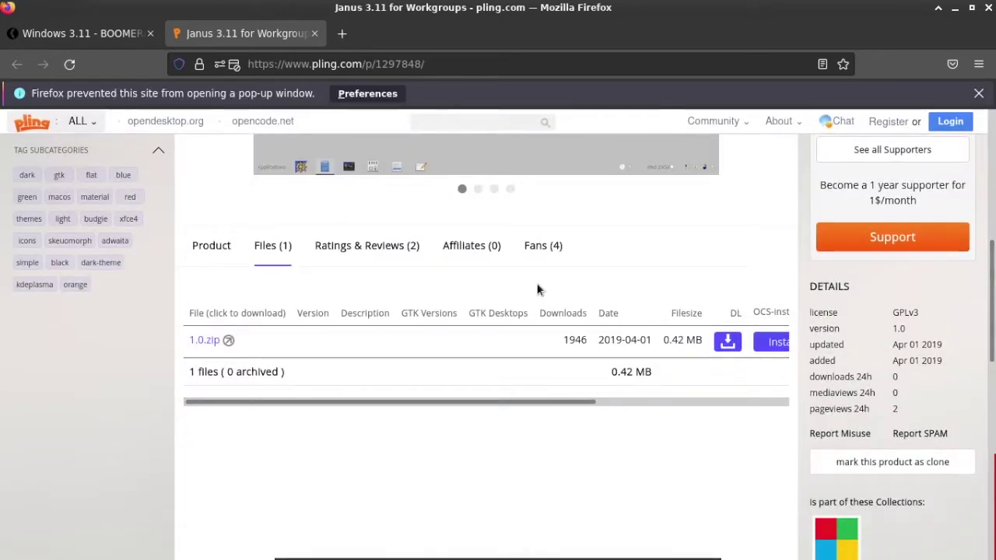
pyautogui.click(373, 91)
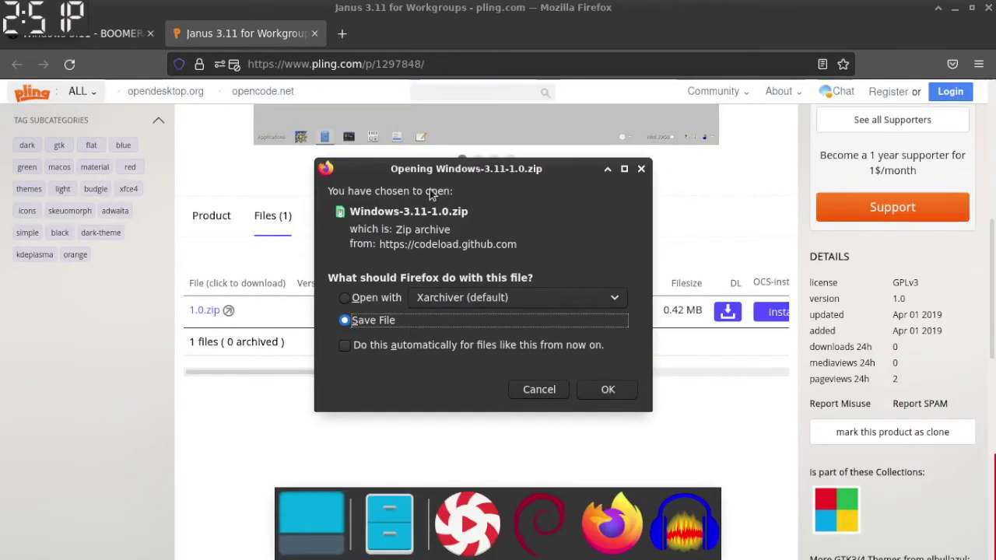
pyautogui.click(607, 391)
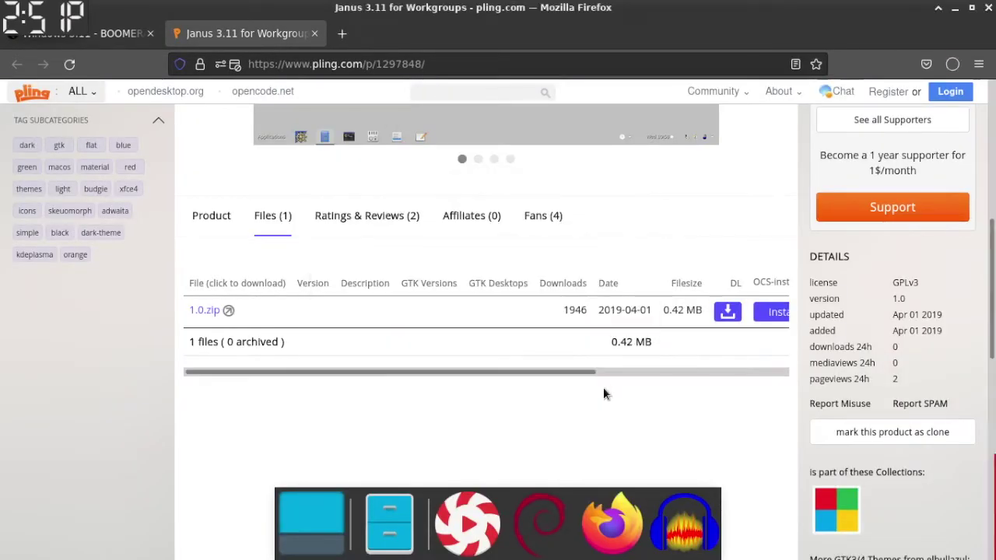
pyautogui.click(962, 6)
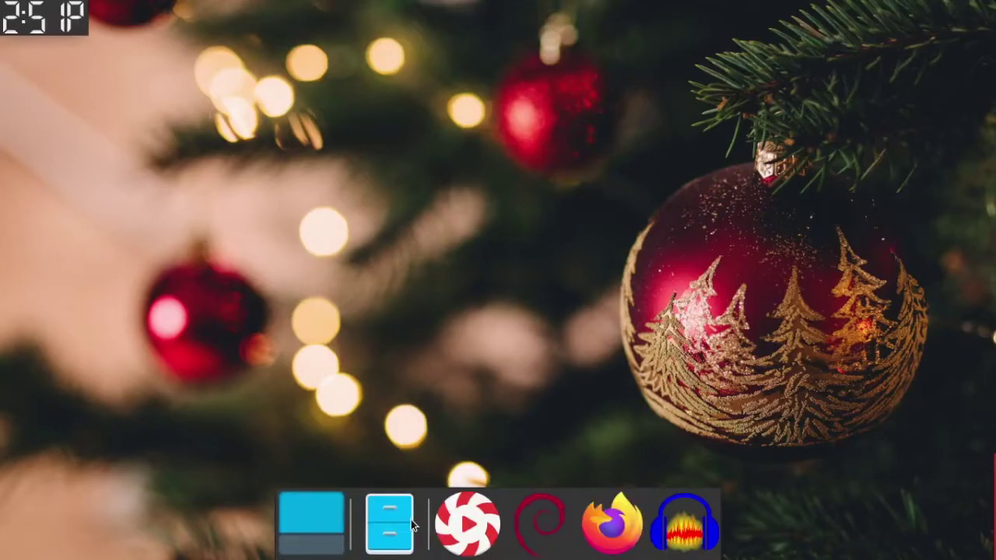
# - Extract Windows-3.11-1.0.zip in the Downloads folder with Extract Here
pyautogui.click(389, 523)
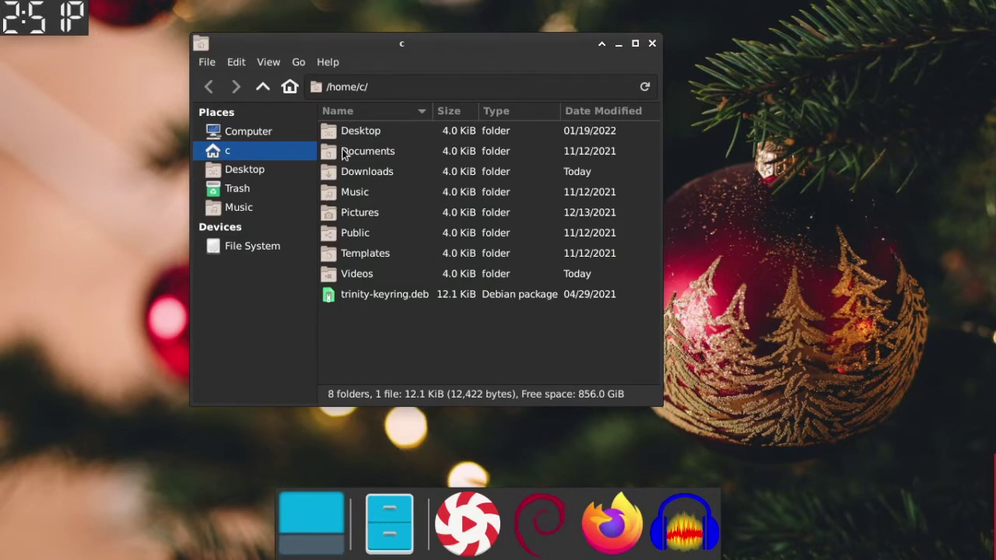
pyautogui.doubleClick(361, 176)
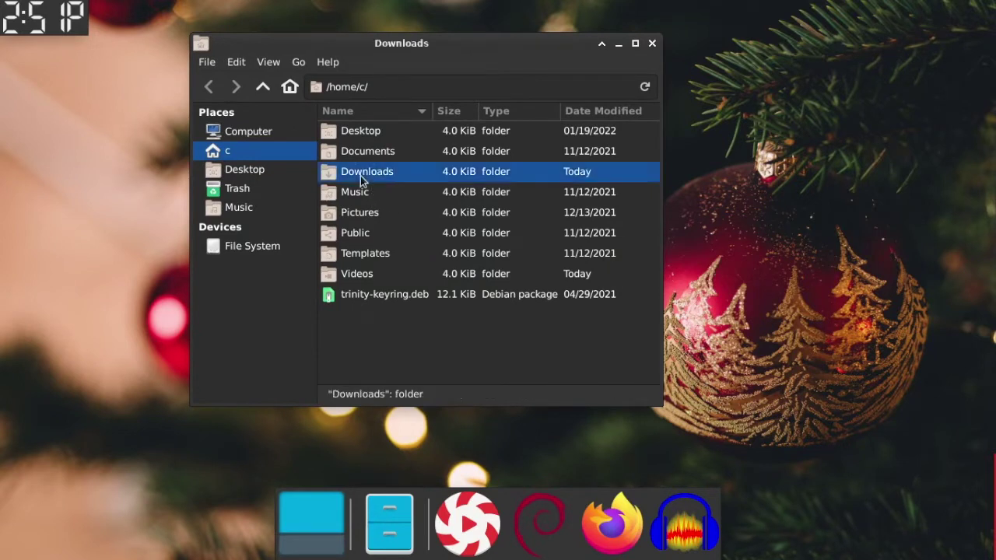
pyautogui.click(369, 200)
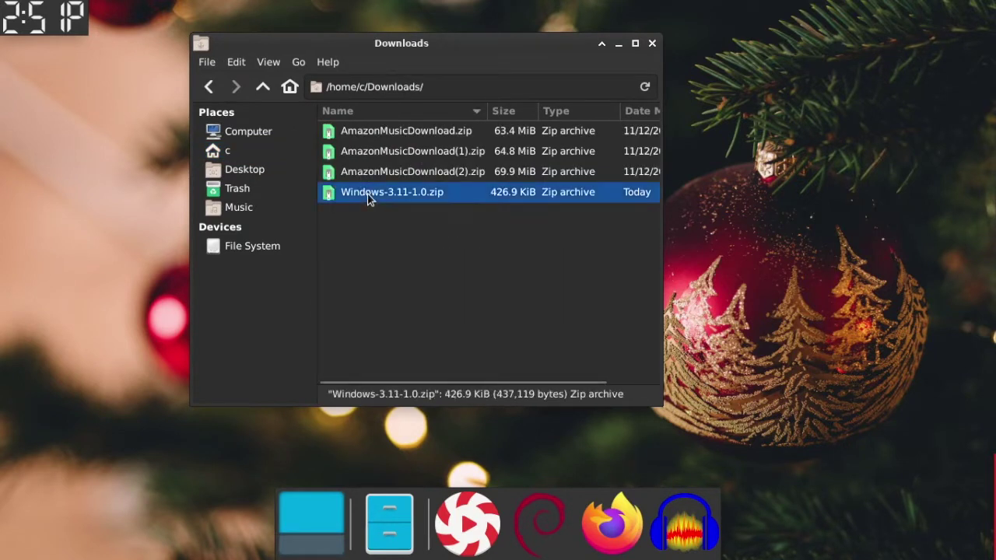
pyautogui.rightClick(369, 200)
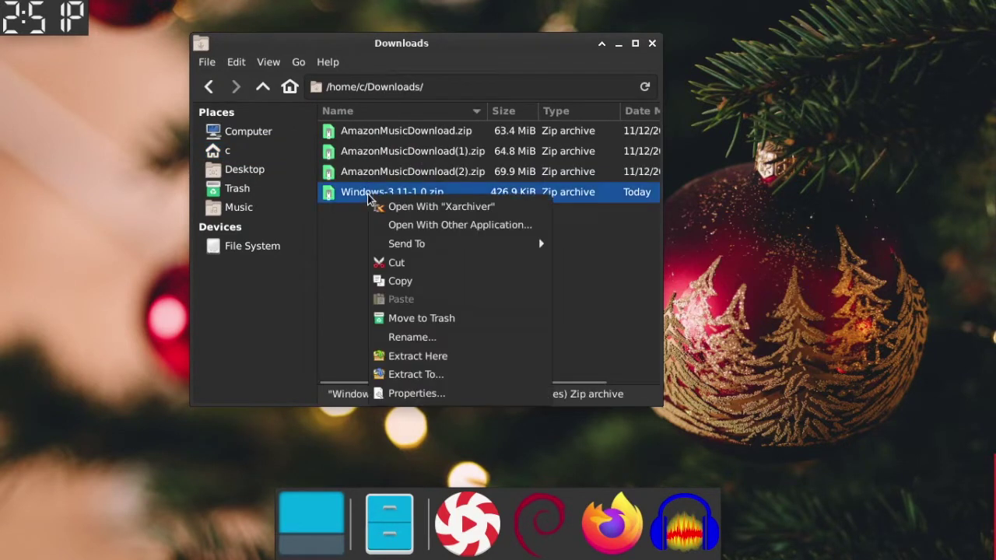
pyautogui.click(408, 360)
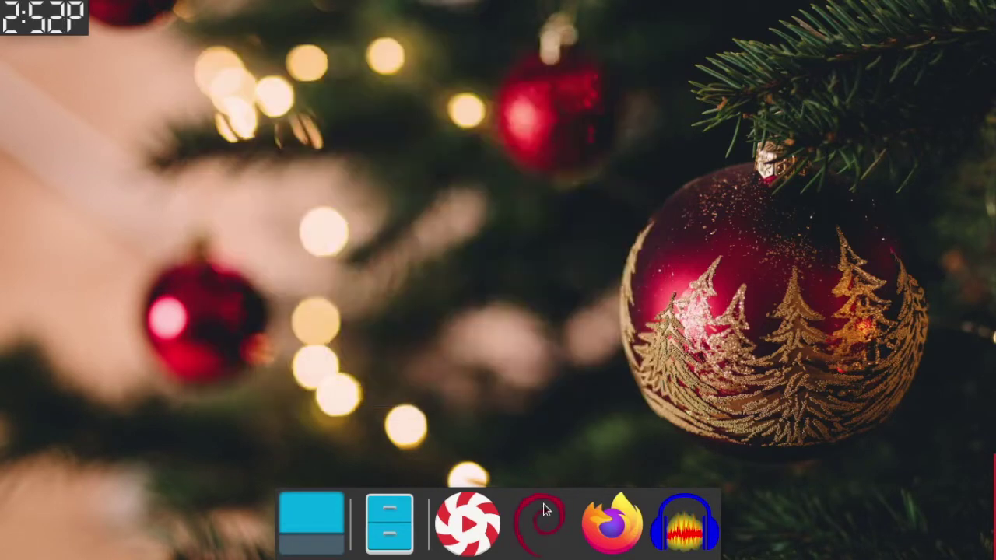
pyautogui.click(543, 514)
# - Apply the Windows-3.11-1.0 style in Appearance settings, with its theme folder located in Downloads
pyautogui.write('app')
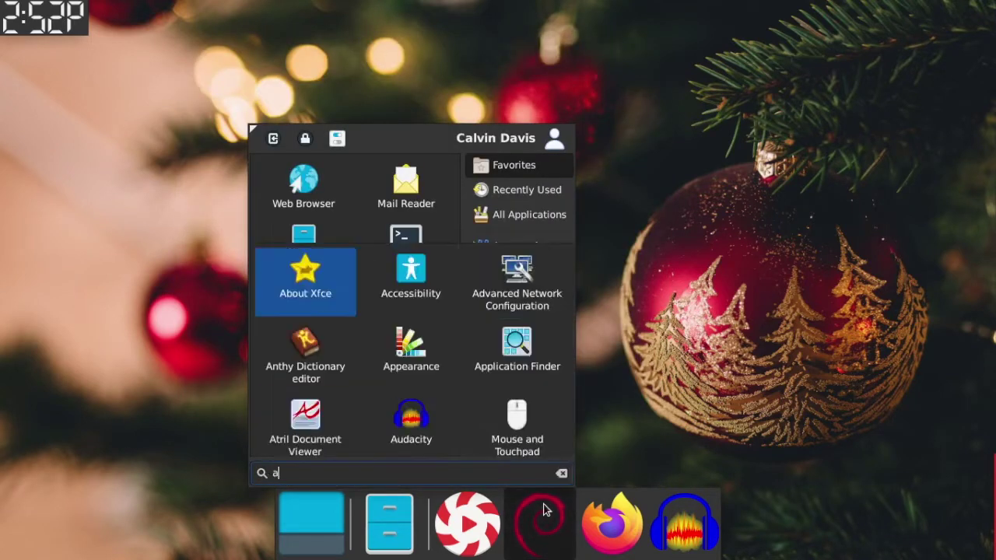
pyautogui.click(320, 217)
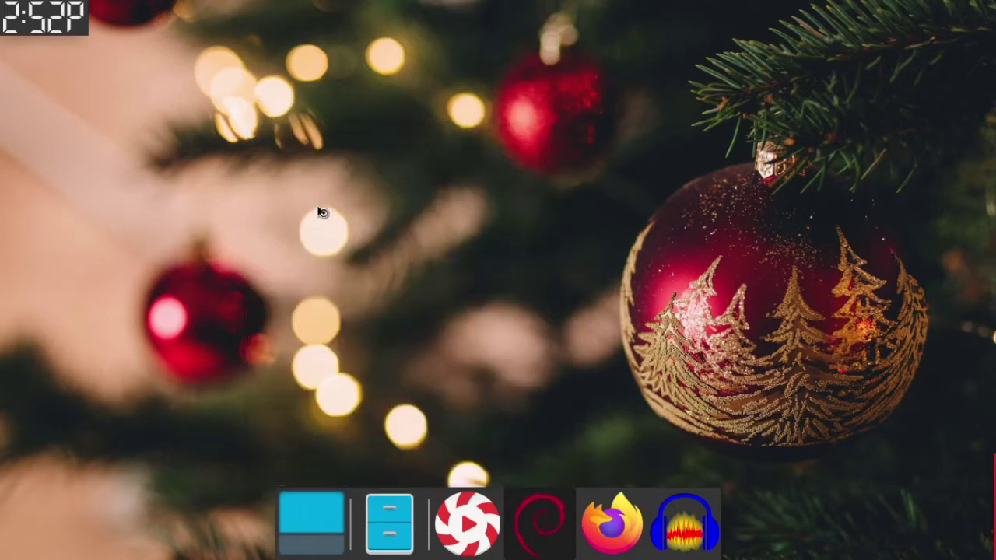
pyautogui.click(390, 532)
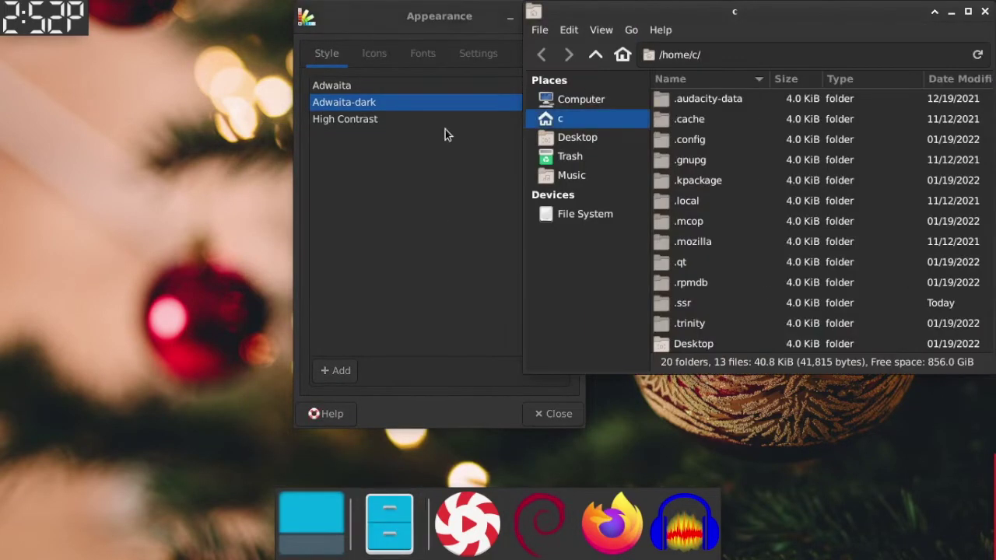
pyautogui.moveTo(440, 13); pyautogui.dragTo(358, 27)
pyautogui.hotkey('ctrl', 'h')
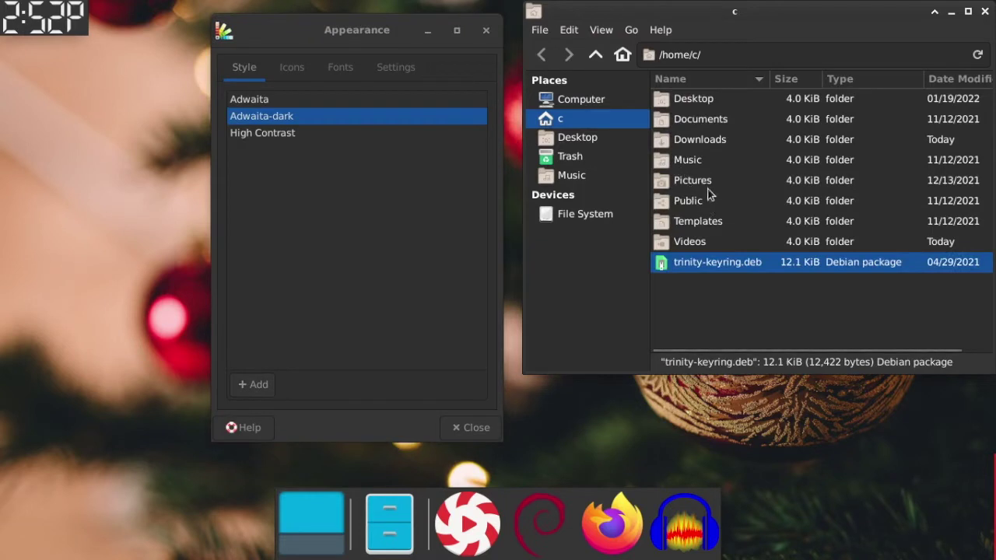
pyautogui.doubleClick(705, 140)
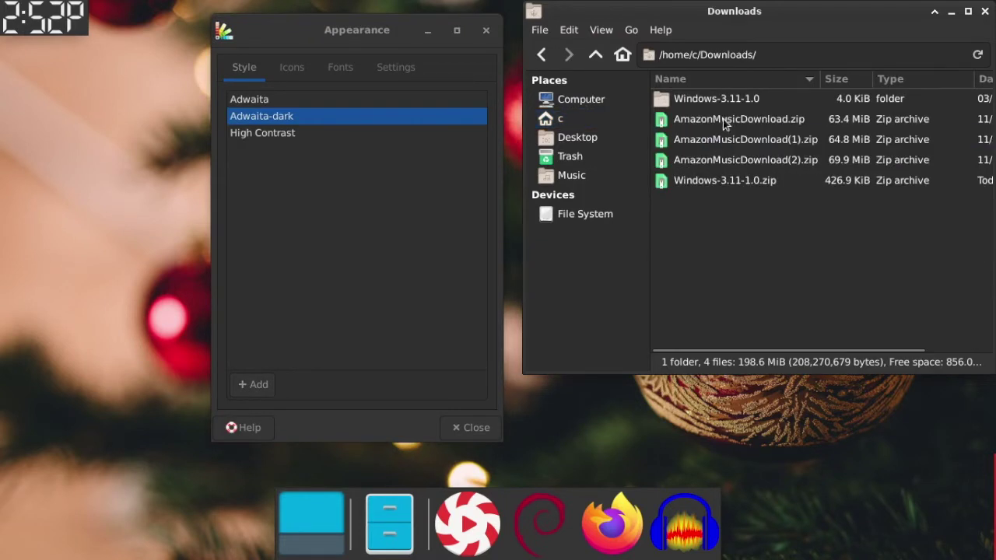
pyautogui.click(722, 98)
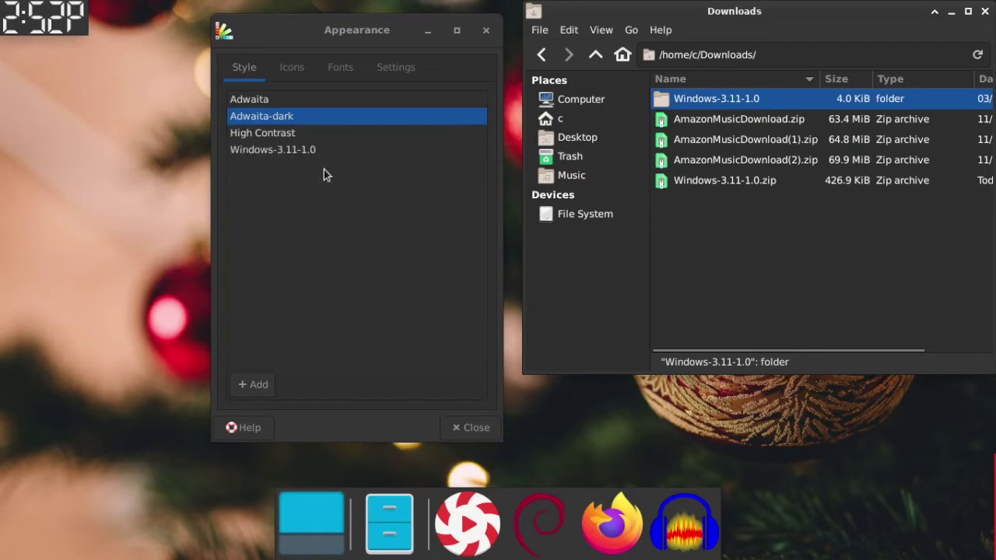
pyautogui.click(290, 148)
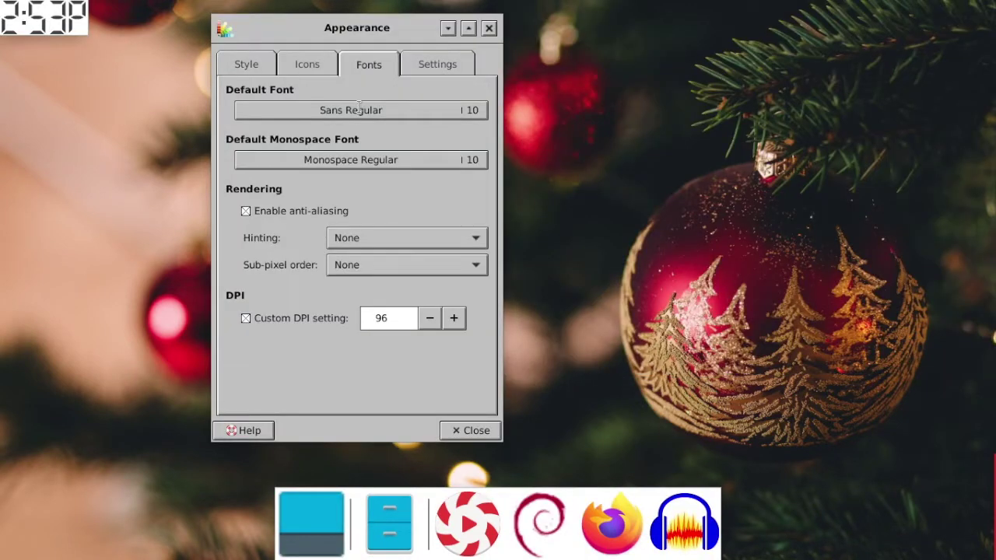
# - Open the default font chooser and scroll through the available fonts
pyautogui.click(329, 107)
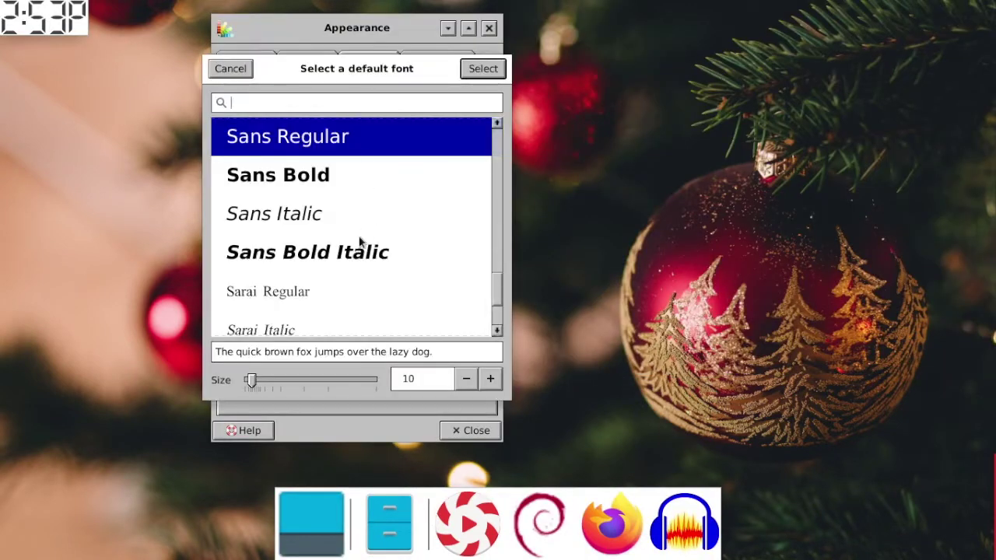
pyautogui.scroll(2, 355, 242)
pyautogui.scroll(-5, 355, 244)
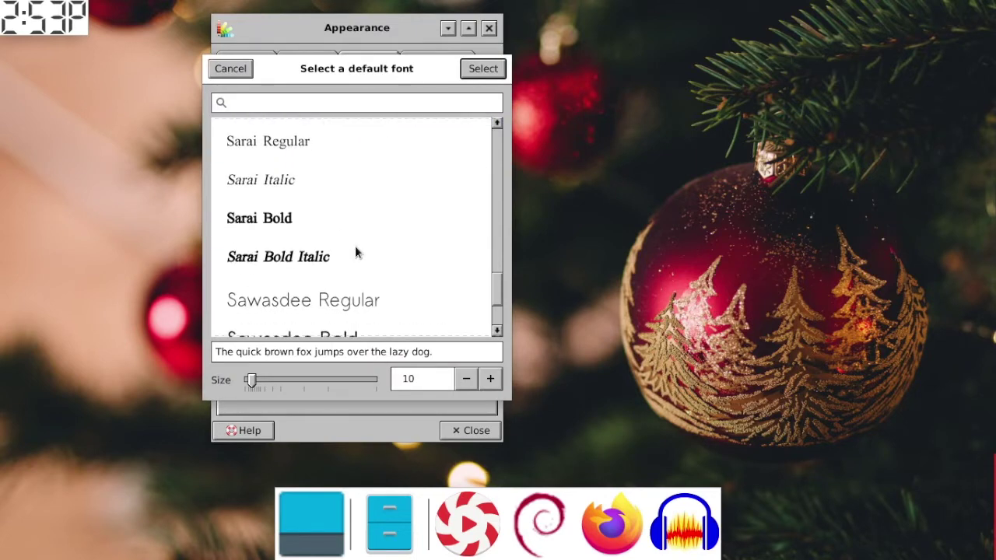
pyautogui.scroll(-1, 355, 248)
pyautogui.scroll(-10, 355, 247)
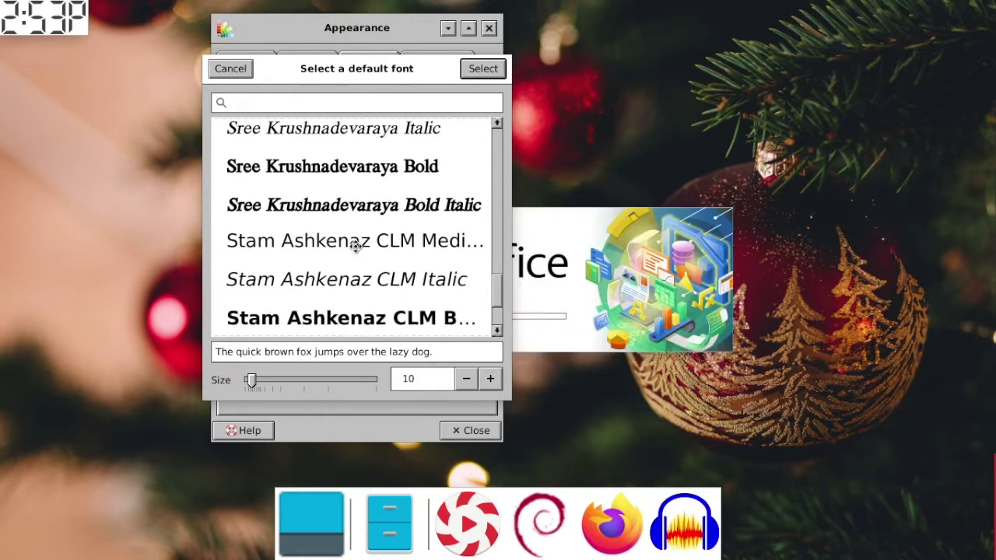
pyautogui.scroll(-15, 355, 247)
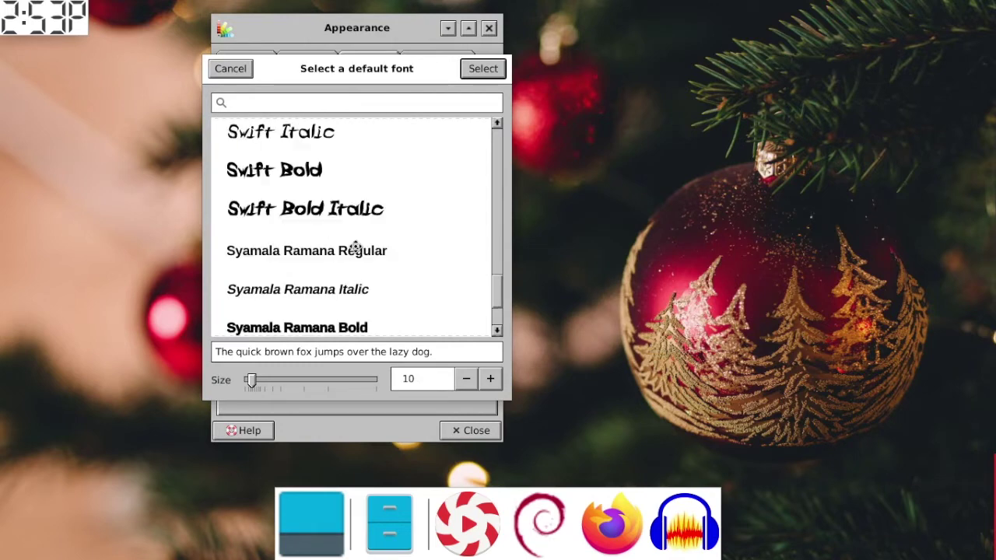
pyautogui.scroll(-4, 357, 251)
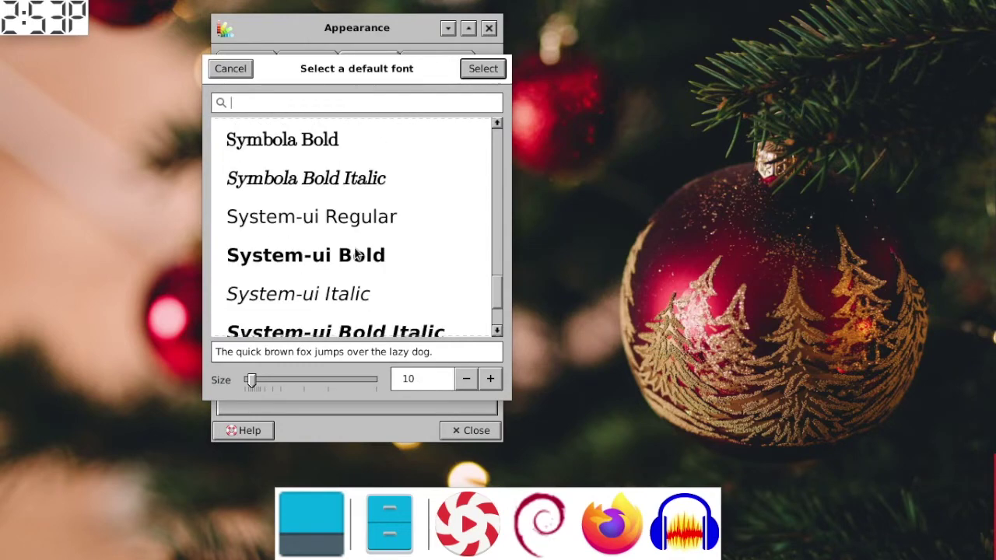
pyautogui.scroll(4, 356, 252)
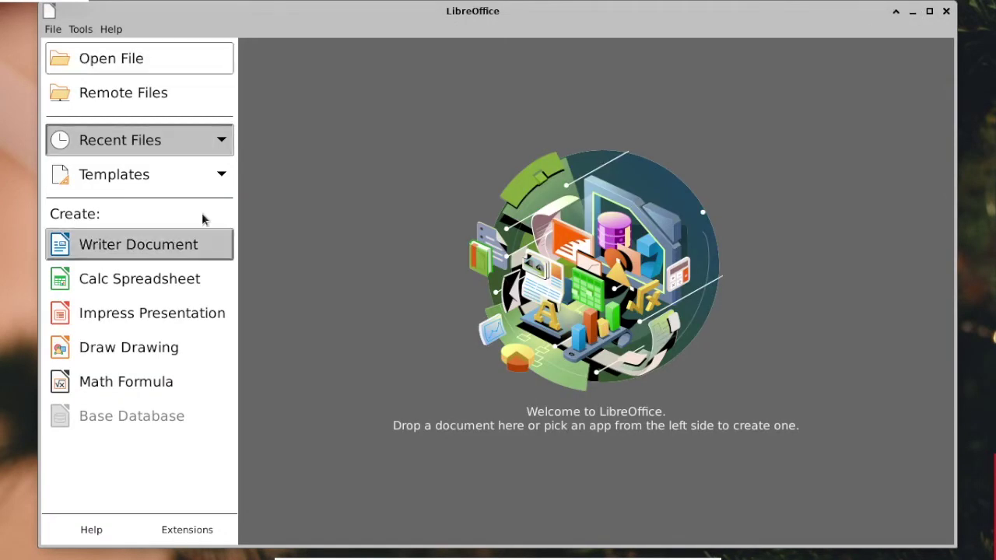
# - Minimise the LibreOffice start window, browse more fonts, and close the chooser keeping Sans Regular 10
pyautogui.click(914, 11)
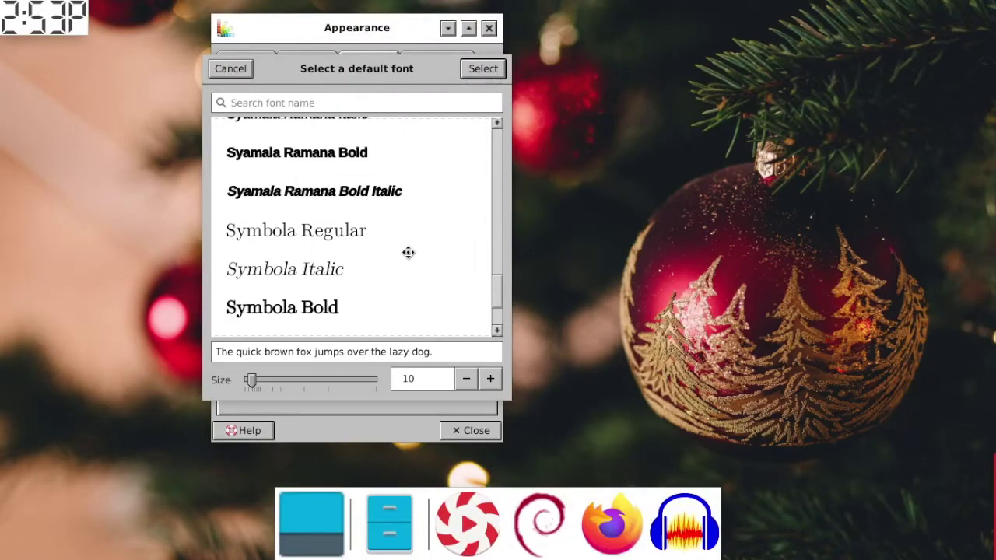
pyautogui.scroll(-3, 407, 250)
pyautogui.scroll(-10, 407, 250)
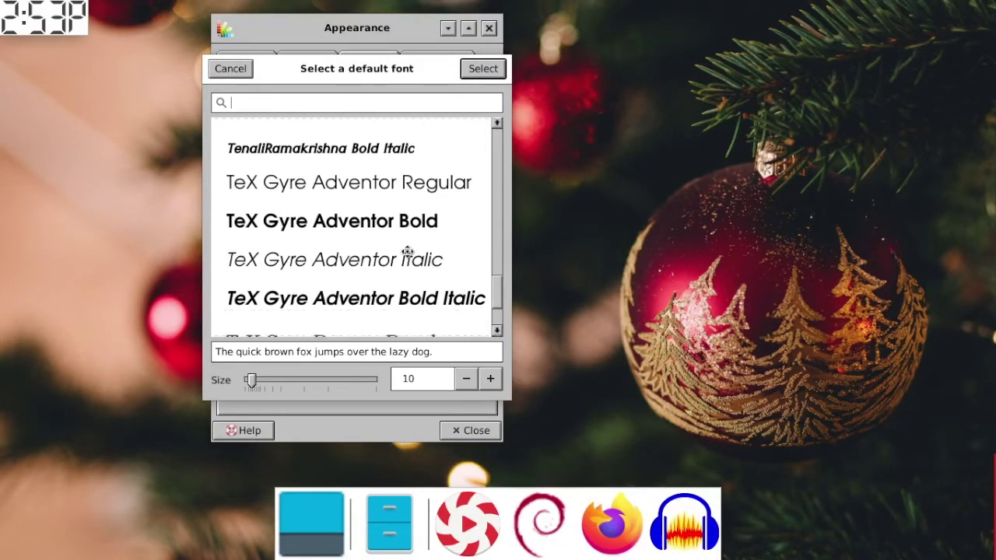
pyautogui.scroll(-10, 407, 258)
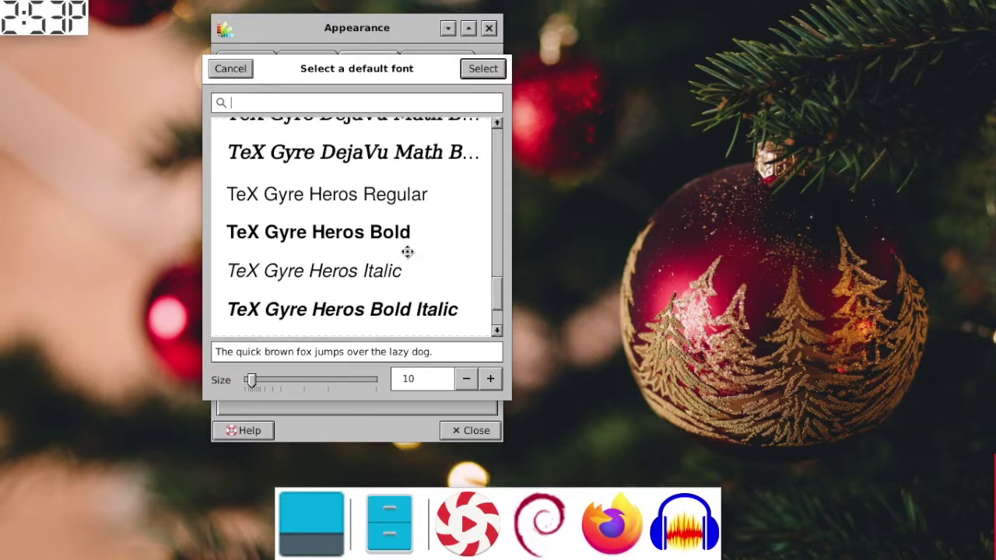
pyautogui.scroll(-3, 407, 258)
pyautogui.write('sys')
pyautogui.click(230, 69)
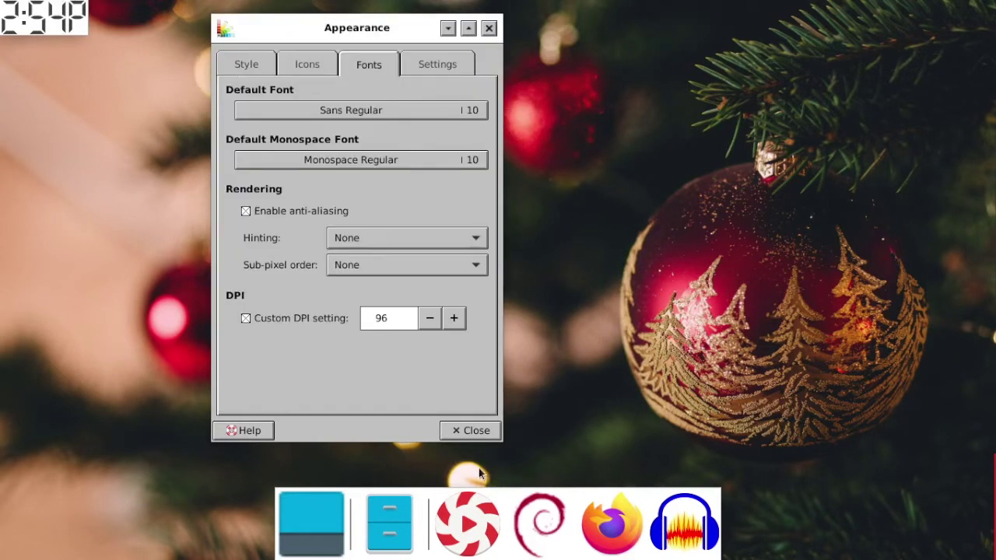
# - On 1001freefonts.com, go to Bitmap Pixel fonts page 2 and download the Ticketing font
pyautogui.click(643, 513)
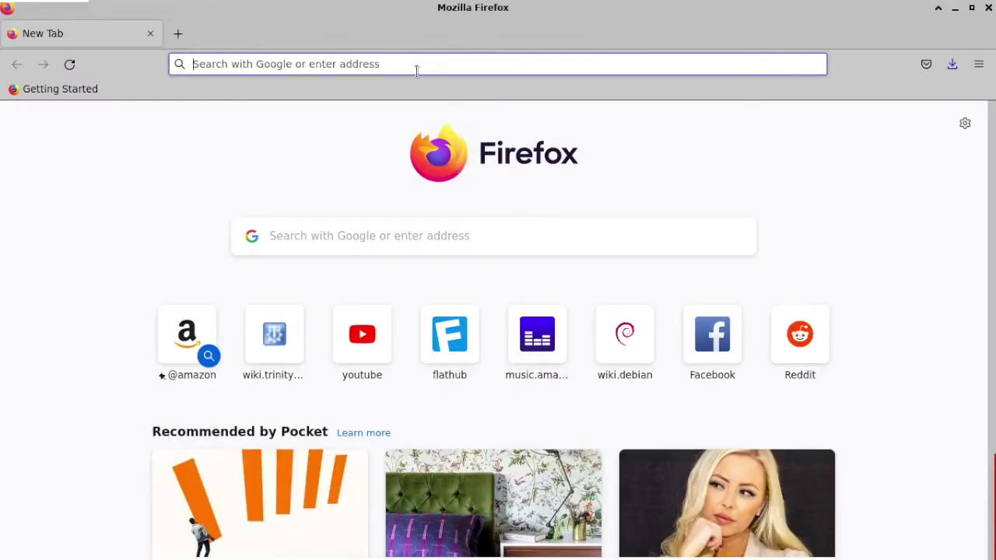
pyautogui.write('1001freefonts.com')
pyautogui.press('Return')
pyautogui.click(200, 319)
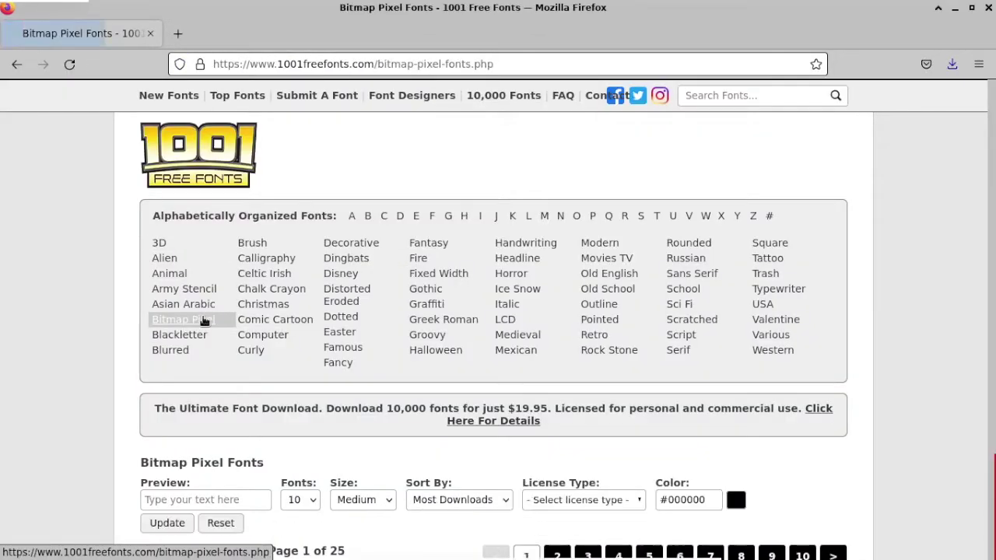
pyautogui.scroll(-10, 330, 260)
pyautogui.scroll(-10, 331, 260)
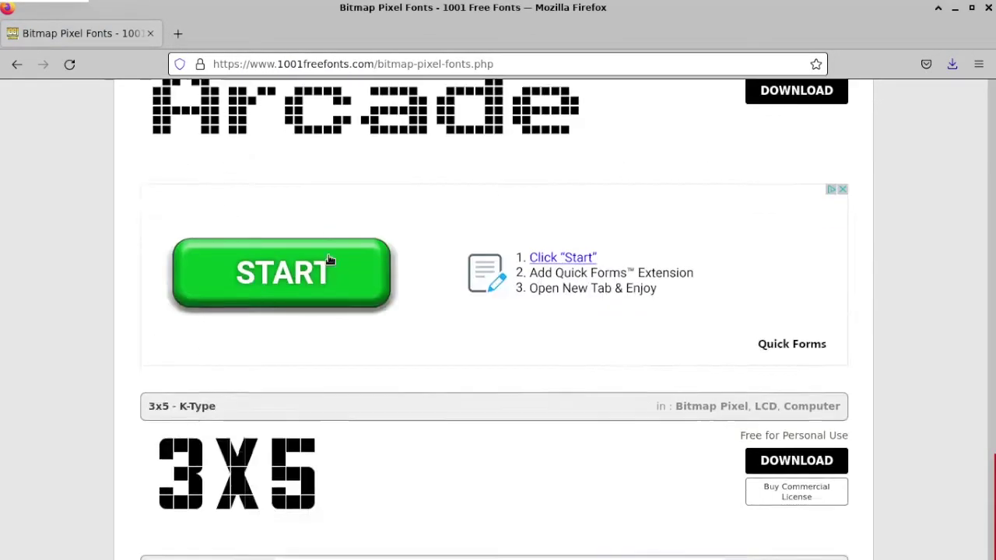
pyautogui.scroll(2, 521, 333)
pyautogui.click(562, 376)
pyautogui.scroll(-15, 561, 366)
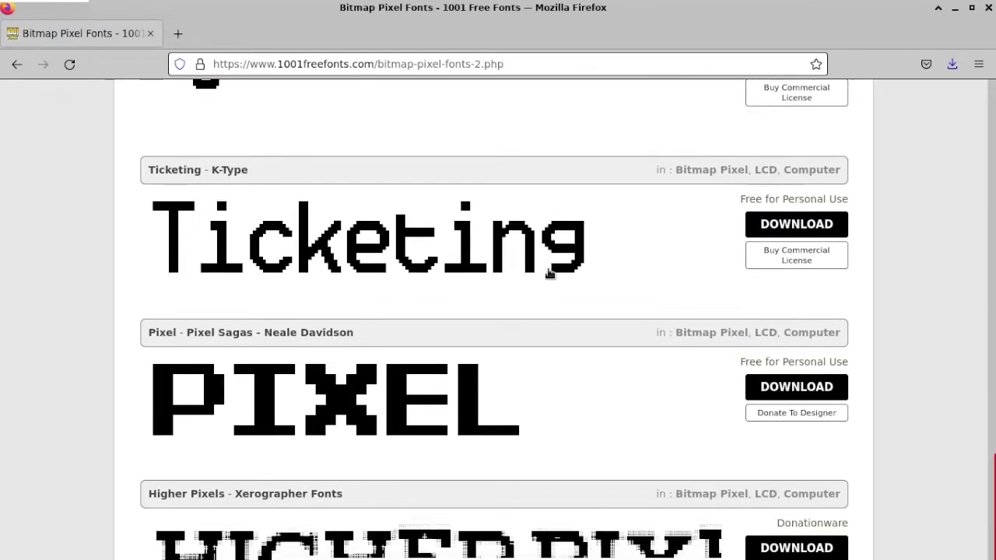
pyautogui.click(800, 227)
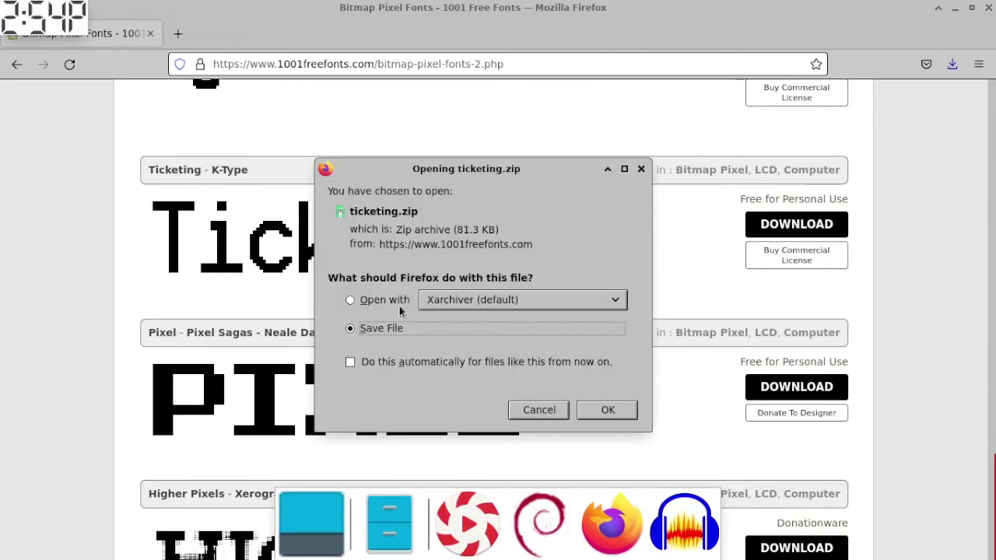
# - Save ticketing.zip and extract it in the Downloads folder
pyautogui.click(610, 410)
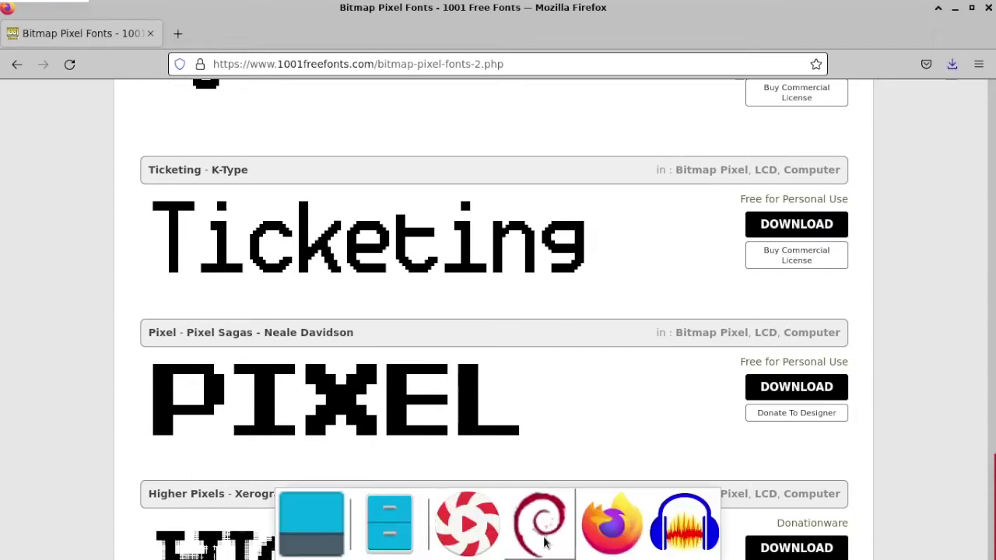
pyautogui.click(389, 523)
pyautogui.doubleClick(657, 139)
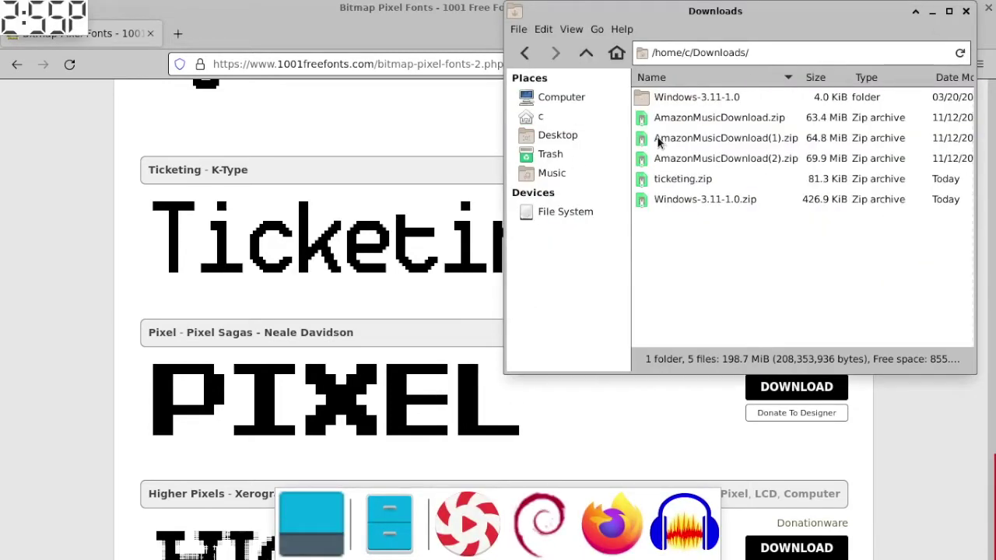
pyautogui.rightClick(702, 180)
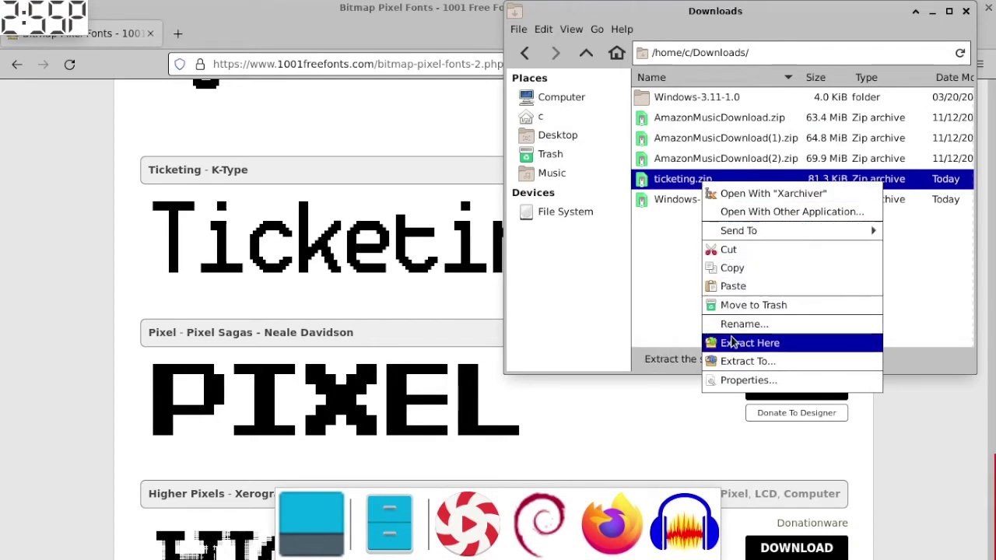
pyautogui.click(735, 342)
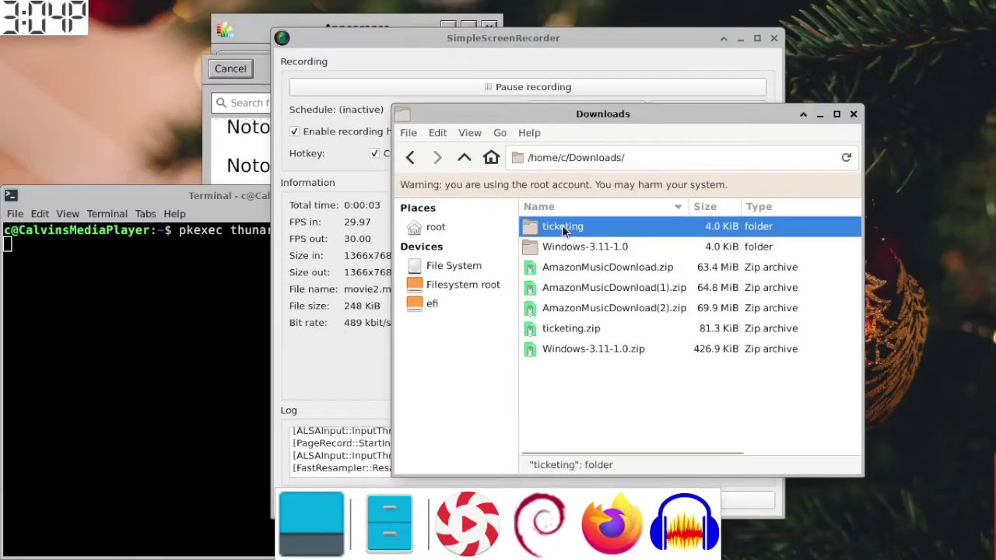
# - Copy the ticketing folder into /usr/share/fonts
pyautogui.rightClick(565, 228)
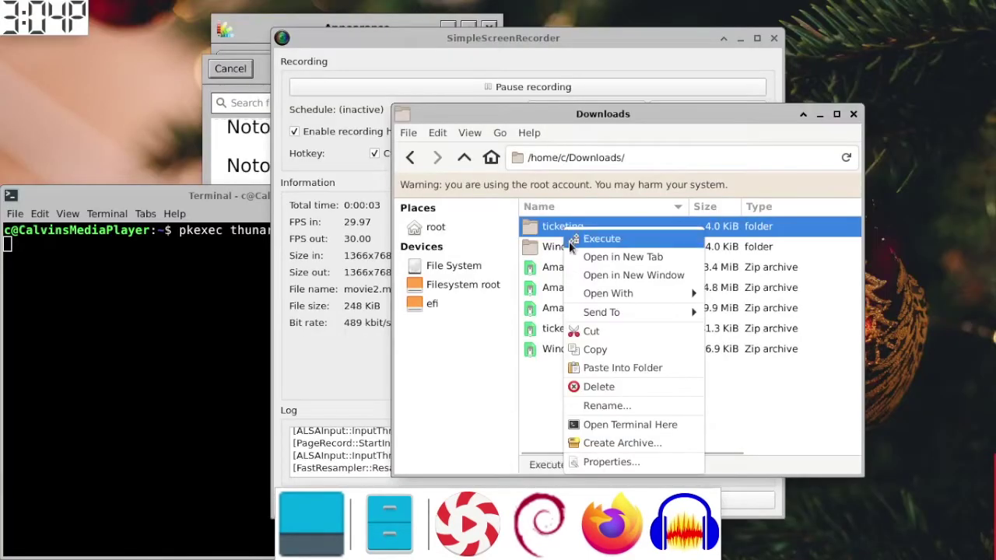
pyautogui.click(606, 352)
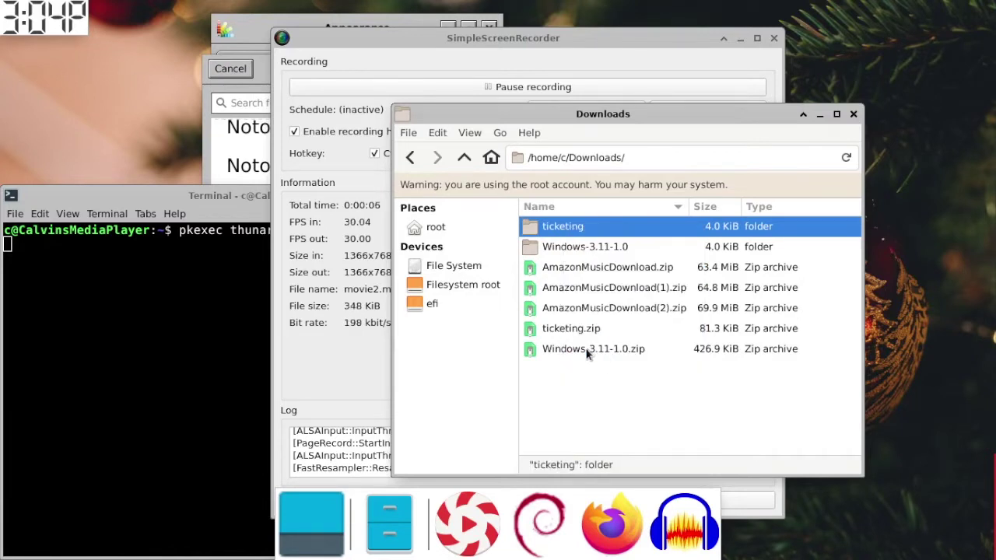
pyautogui.click(433, 264)
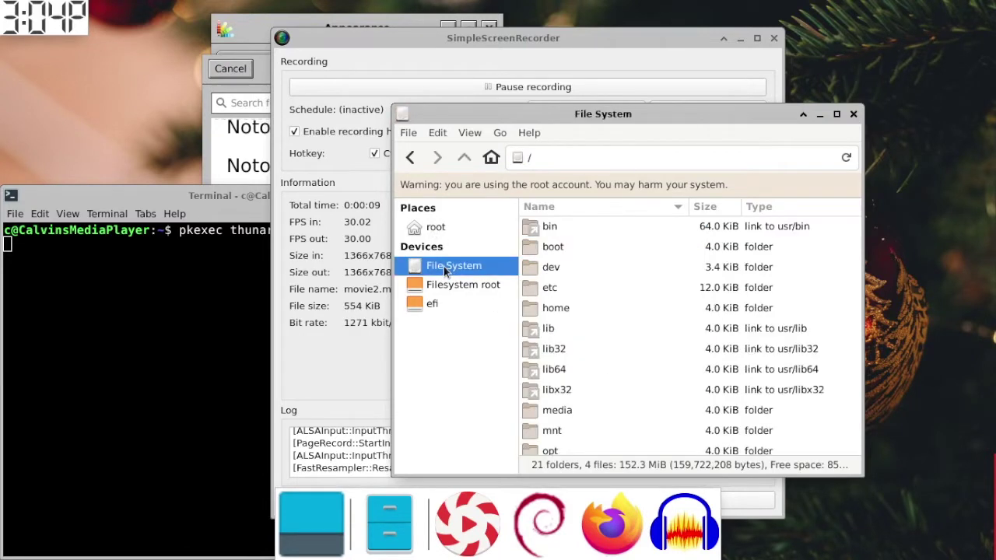
pyautogui.scroll(-3, 551, 361)
pyautogui.scroll(-3, 552, 361)
pyautogui.doubleClick(548, 390)
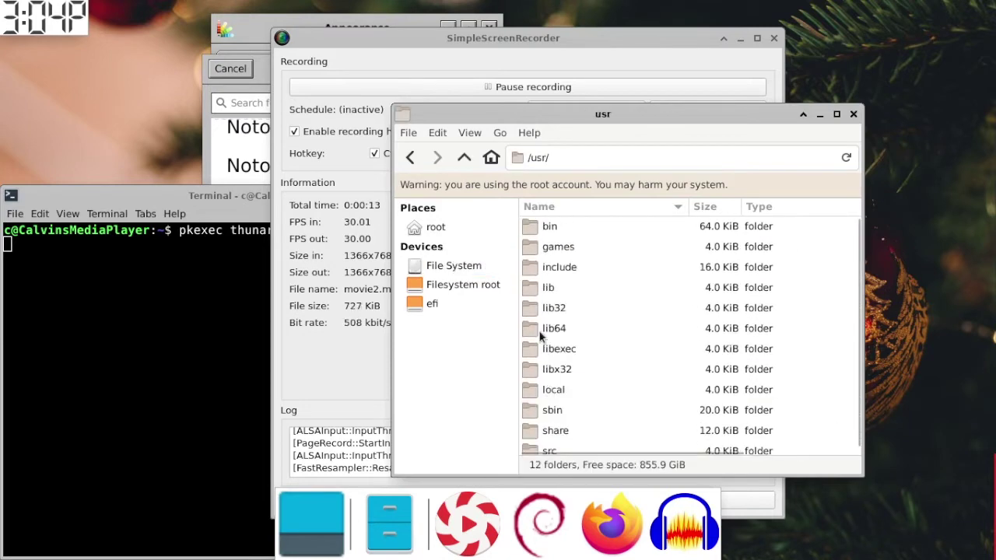
pyautogui.doubleClick(556, 428)
pyautogui.scroll(-15, 556, 424)
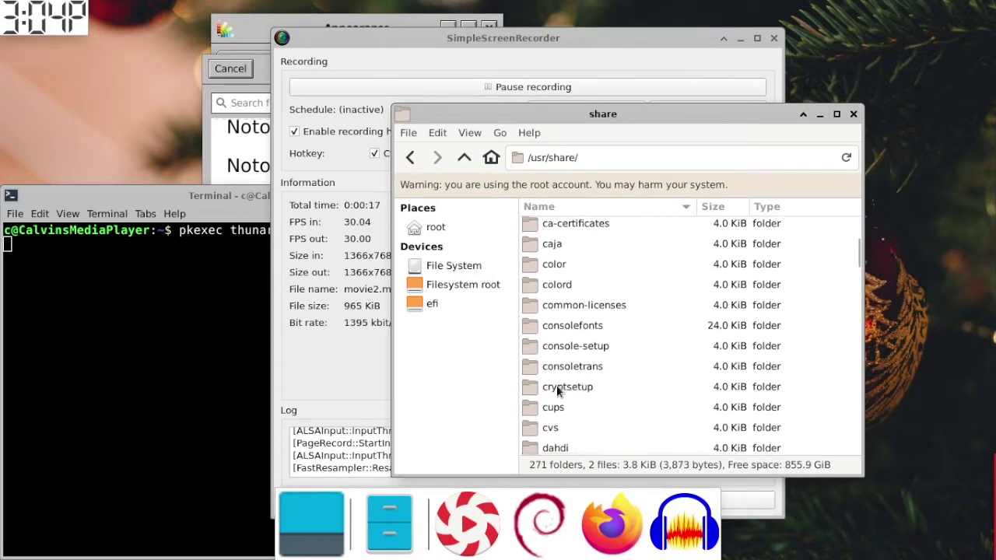
pyautogui.scroll(1, 558, 392)
pyautogui.doubleClick(554, 247)
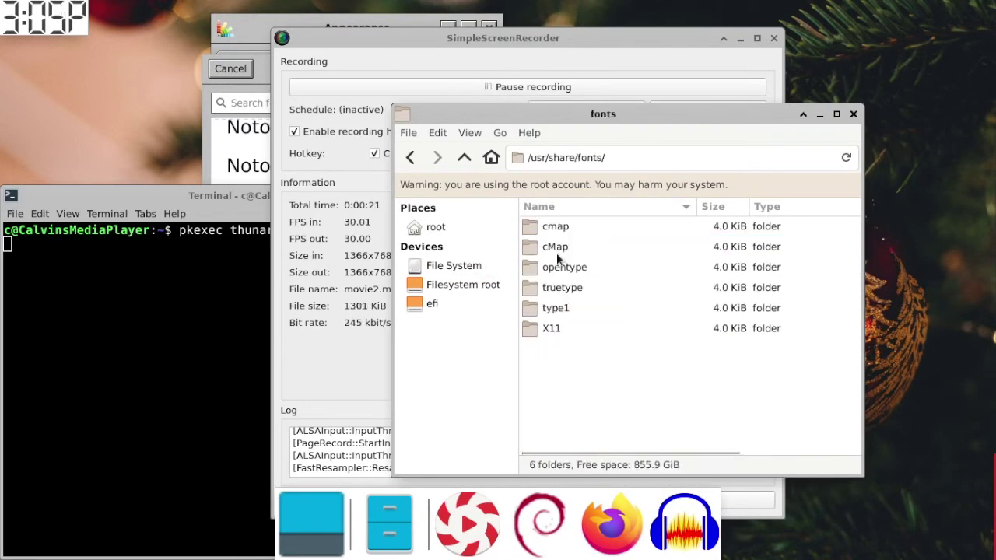
pyautogui.rightClick(574, 368)
pyautogui.click(609, 417)
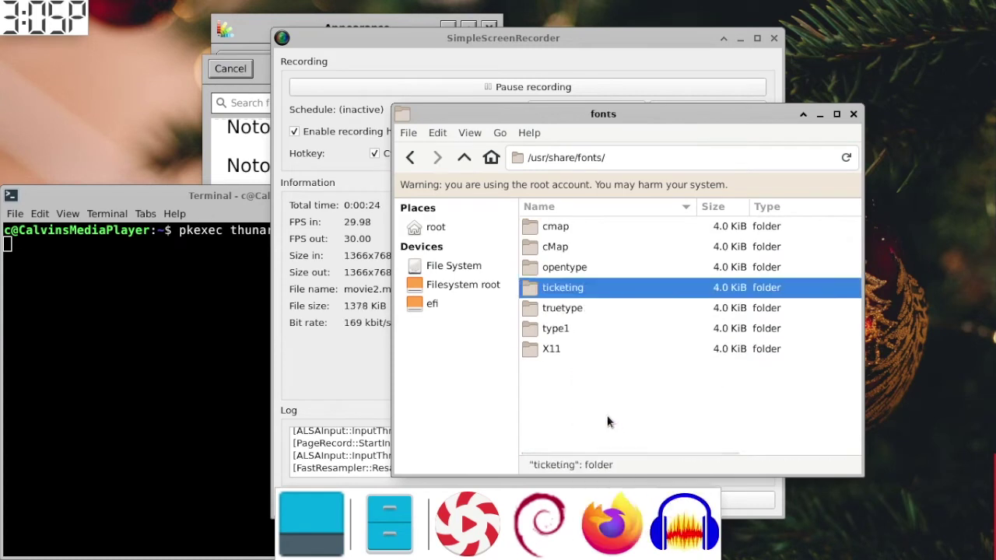
# - Place Ticketing.ttf from the TICKETING subfolder directly in /usr/share/fonts
pyautogui.doubleClick(559, 293)
pyautogui.doubleClick(578, 238)
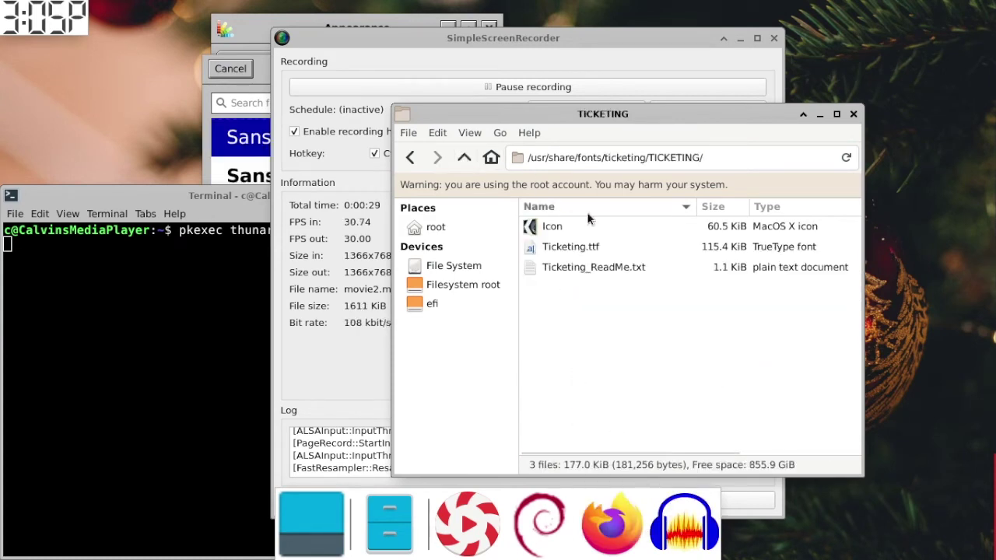
pyautogui.click(570, 247)
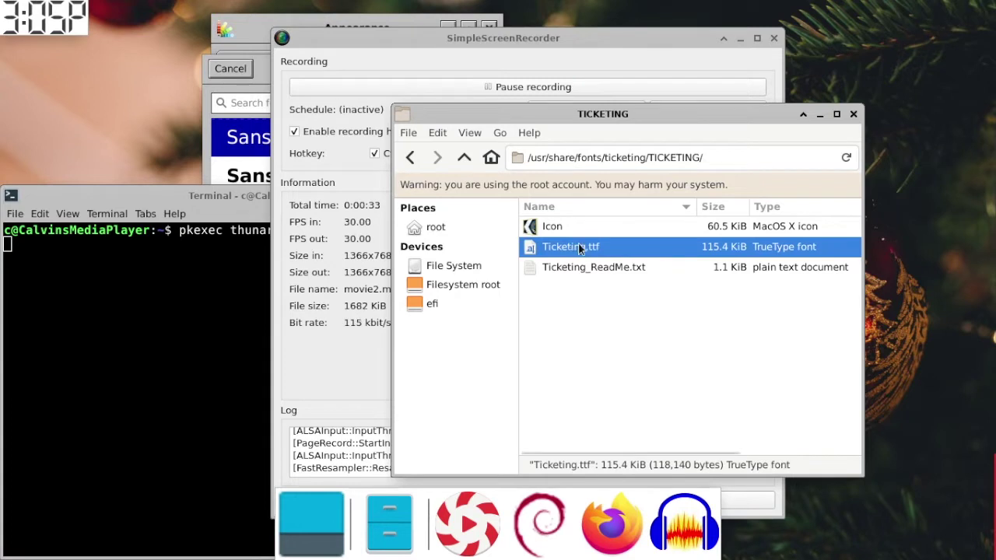
pyautogui.doubleClick(411, 158)
pyautogui.hotkey('ctrl', 'v')
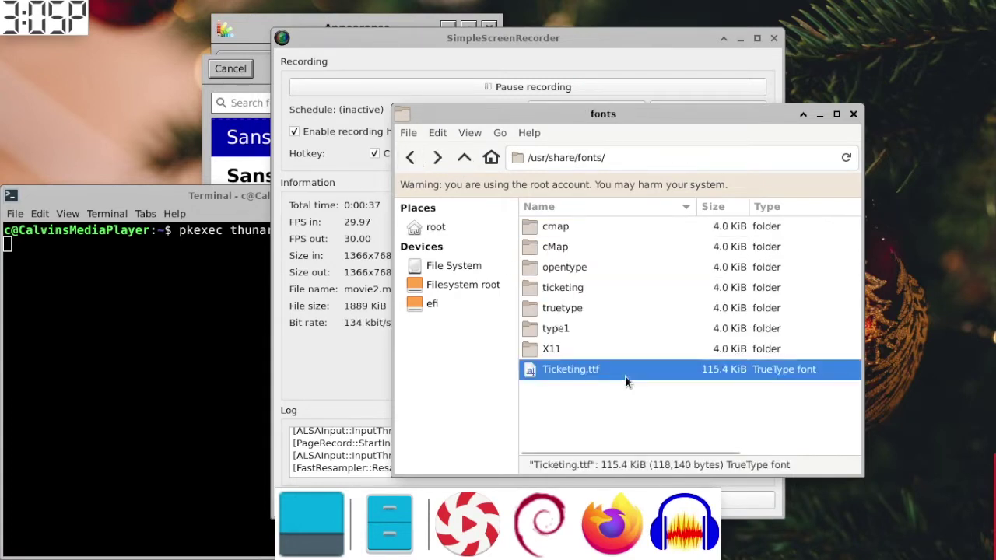
# - Permanently delete the leftover ticketing folder and close the file manager
pyautogui.click(567, 287)
pyautogui.rightClick(567, 287)
pyautogui.click(603, 444)
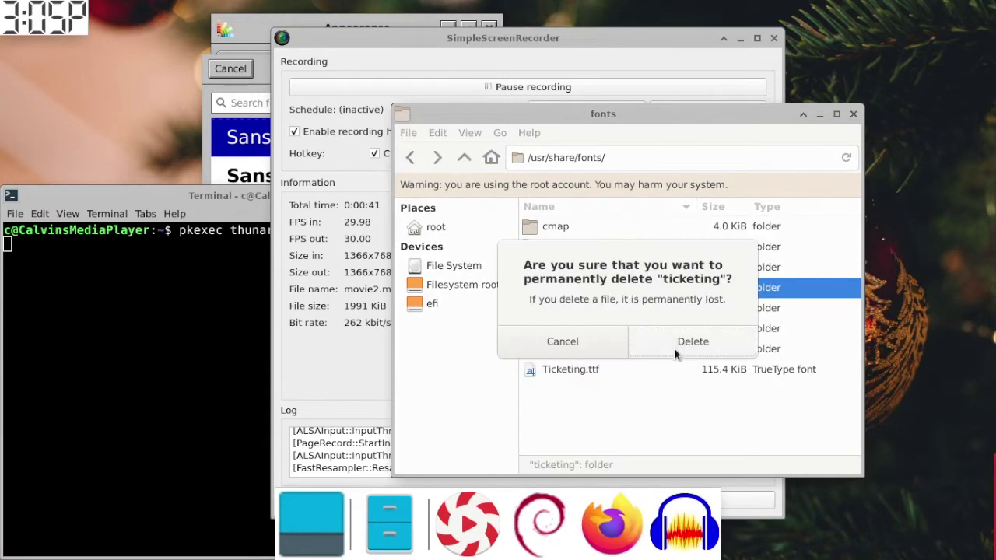
pyautogui.click(673, 346)
pyautogui.click(854, 115)
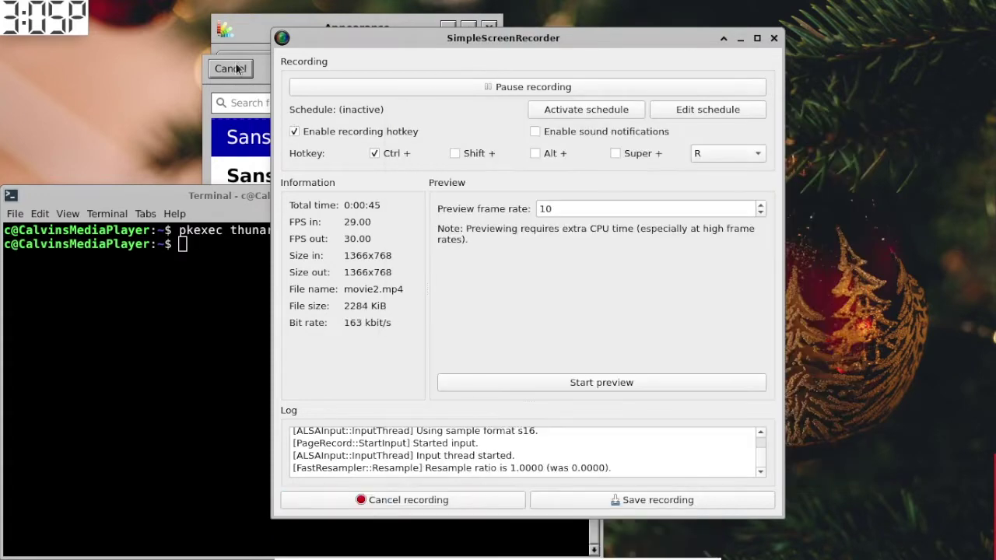
# - Search 'ti' in the font chooser and select Ticketing Regular as the default font
pyautogui.click(291, 103)
pyautogui.write('tick')
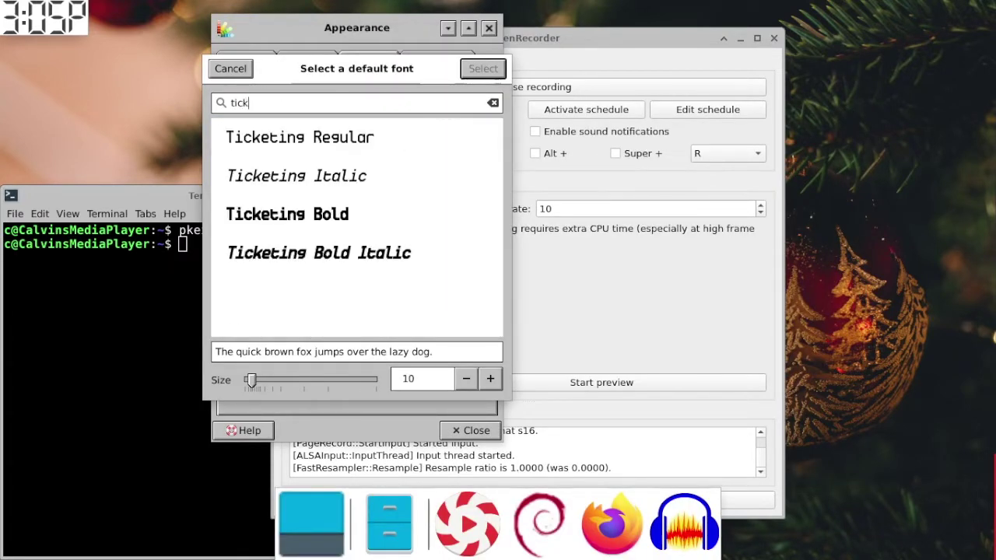
pyautogui.click(329, 133)
pyautogui.click(482, 69)
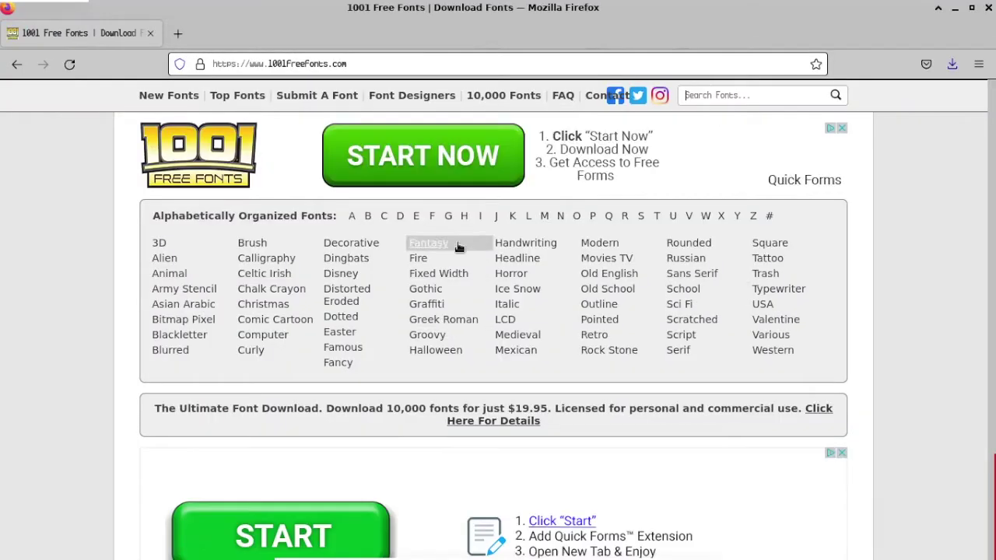
# - Download the VCR OSD Mono and Video fonts from the Bitmap Pixel category
pyautogui.click(184, 319)
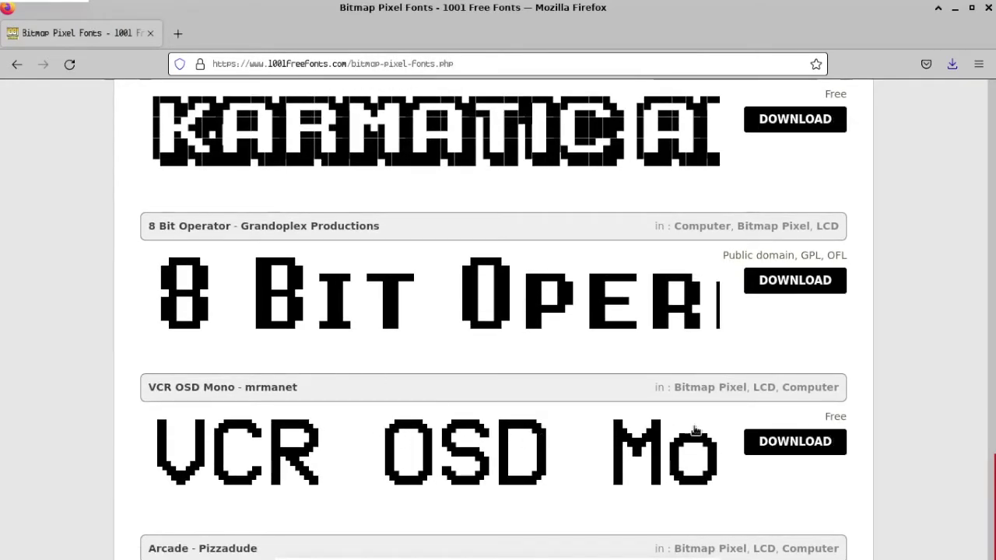
pyautogui.click(798, 439)
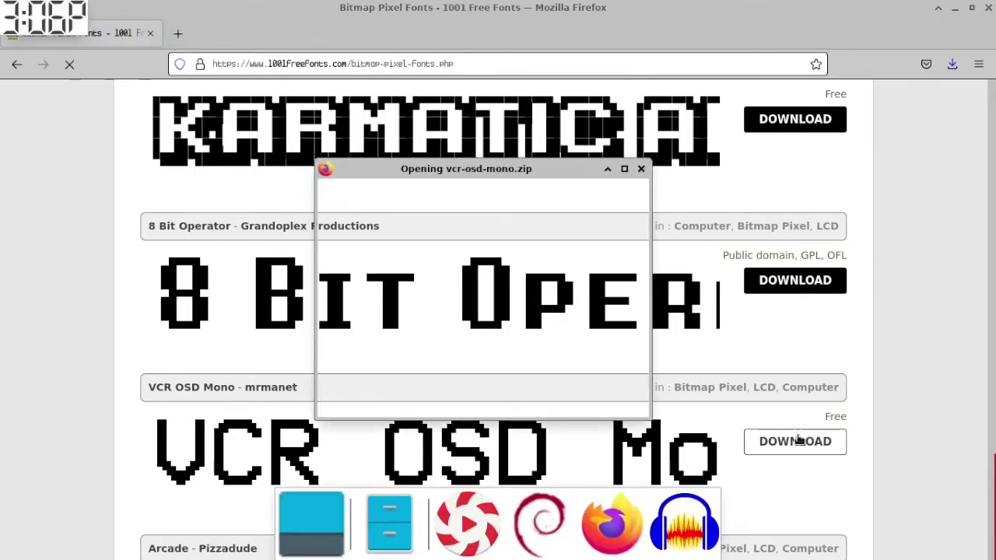
pyautogui.click(607, 399)
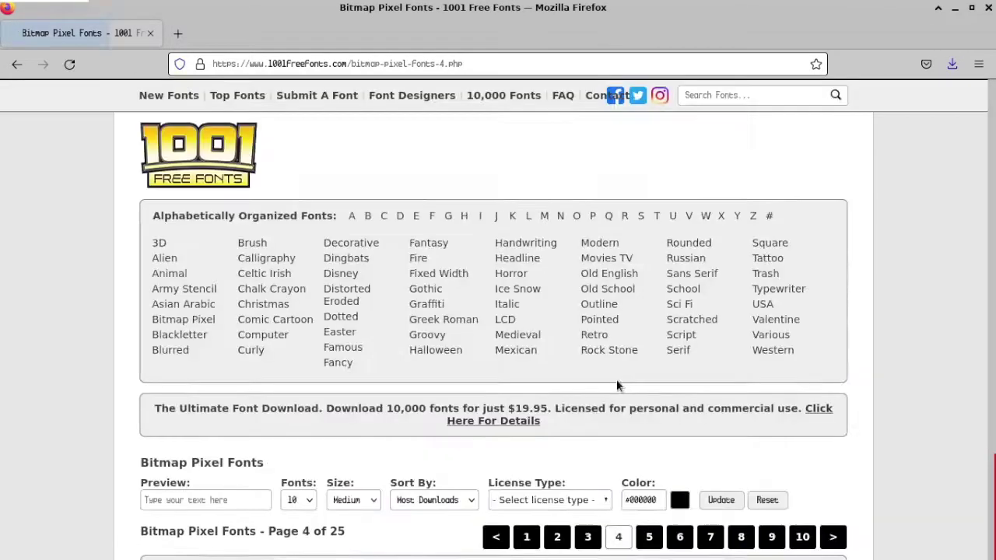
pyautogui.scroll(-10, 585, 329)
pyautogui.click(585, 400)
pyautogui.scroll(-8, 656, 328)
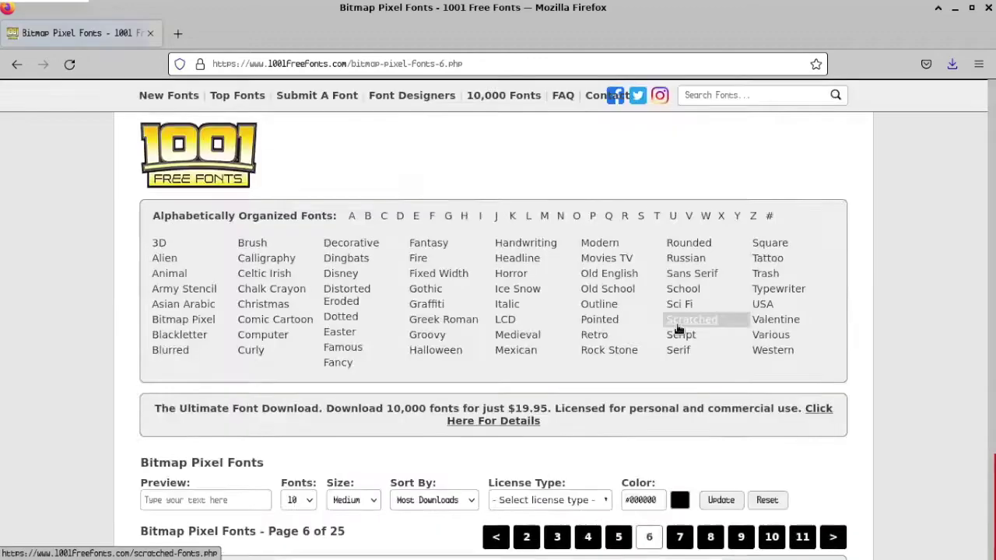
pyautogui.scroll(-12, 678, 329)
pyautogui.scroll(3, 693, 303)
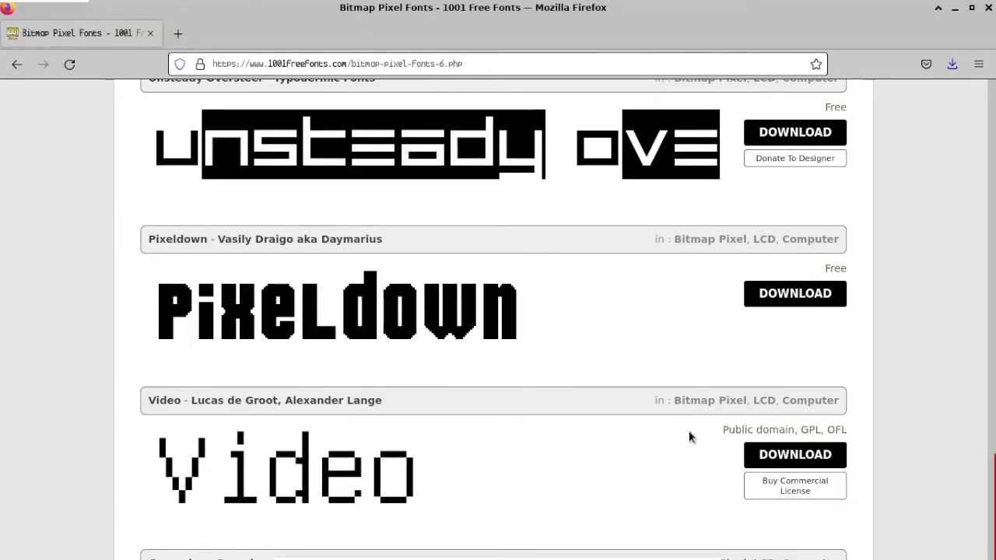
pyautogui.click(794, 454)
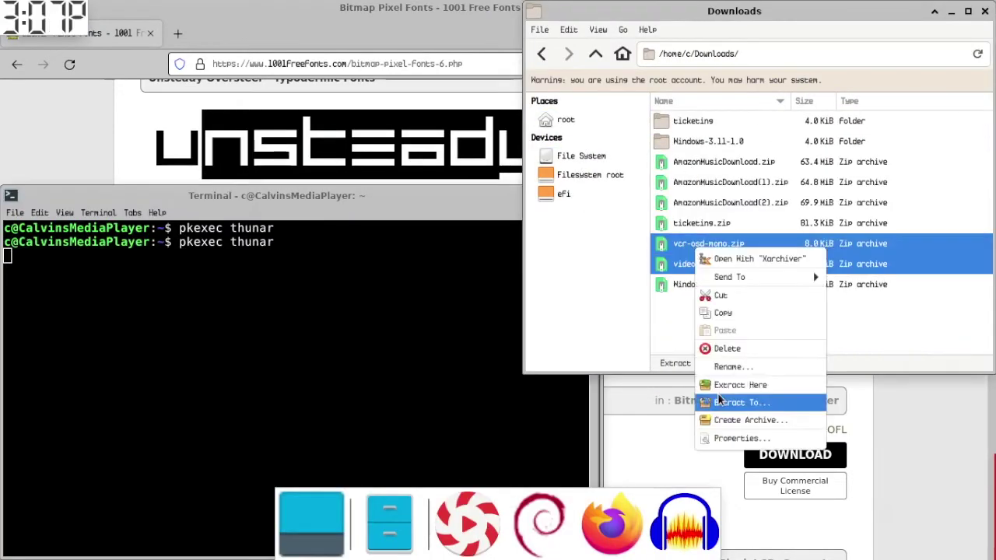
# - Extract the VCR OSD Mono and video.zip archives in place
pyautogui.click(739, 386)
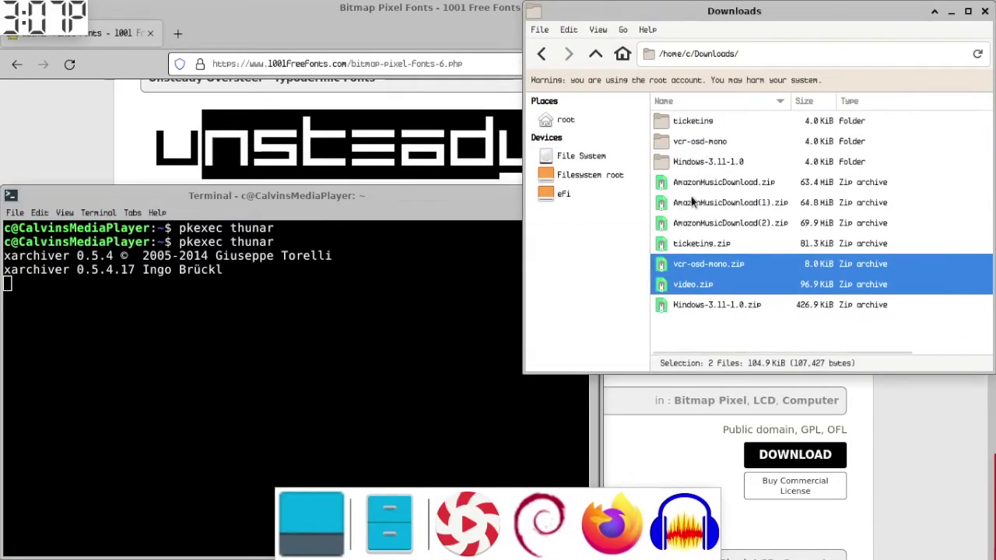
pyautogui.rightClick(693, 284)
pyautogui.click(756, 443)
pyautogui.click(581, 155)
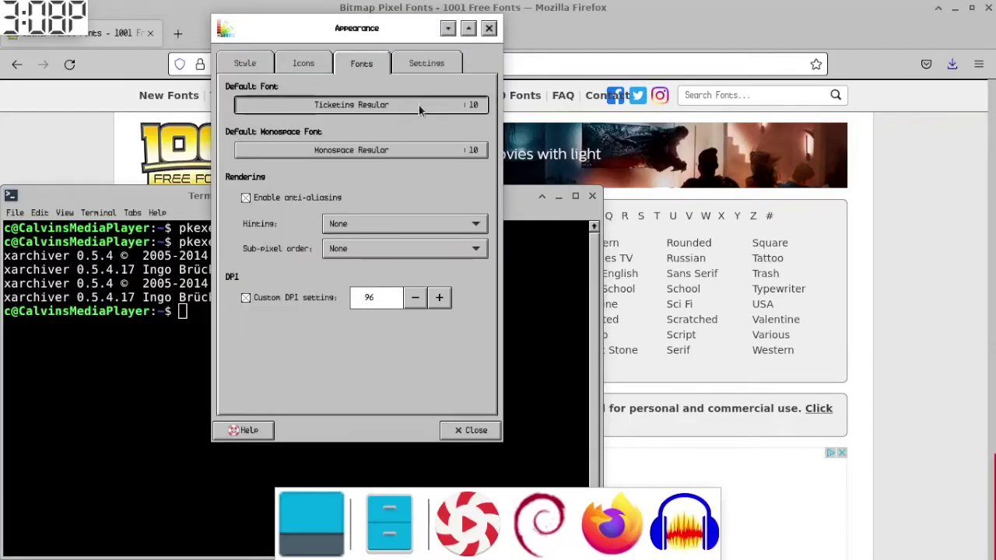
# - Try VCR OSD Mono Regular, then set Video Medium as the default font and close Appearance
pyautogui.click(418, 105)
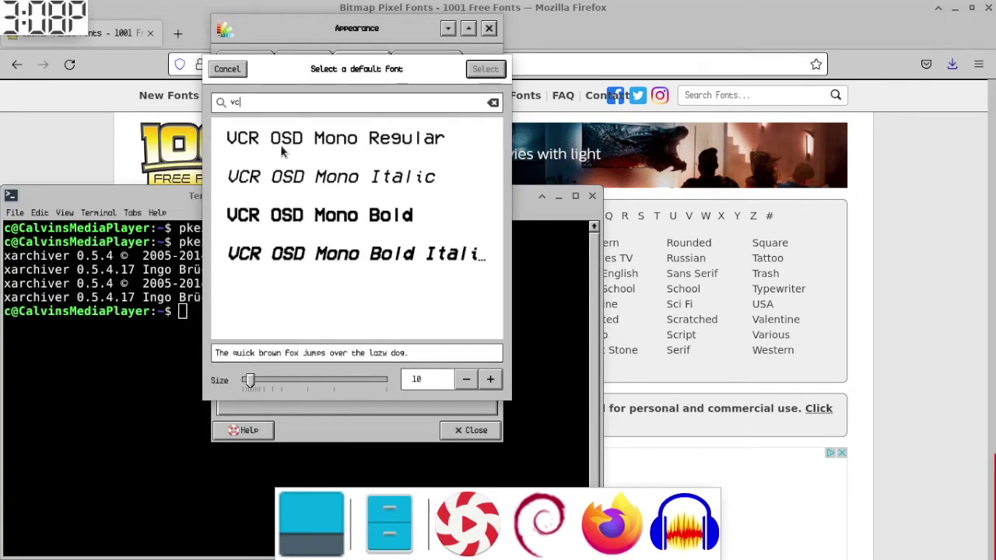
pyautogui.click(317, 138)
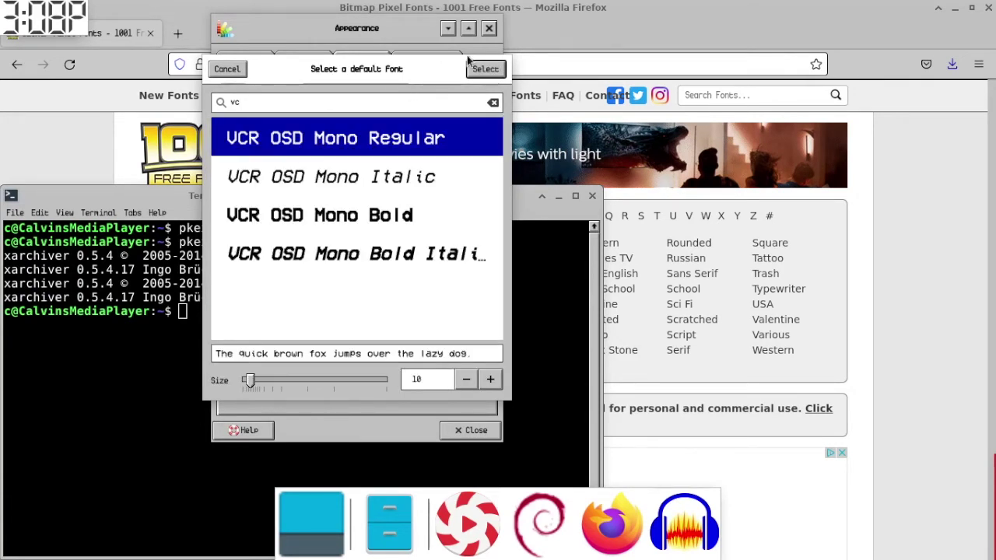
pyautogui.click(484, 70)
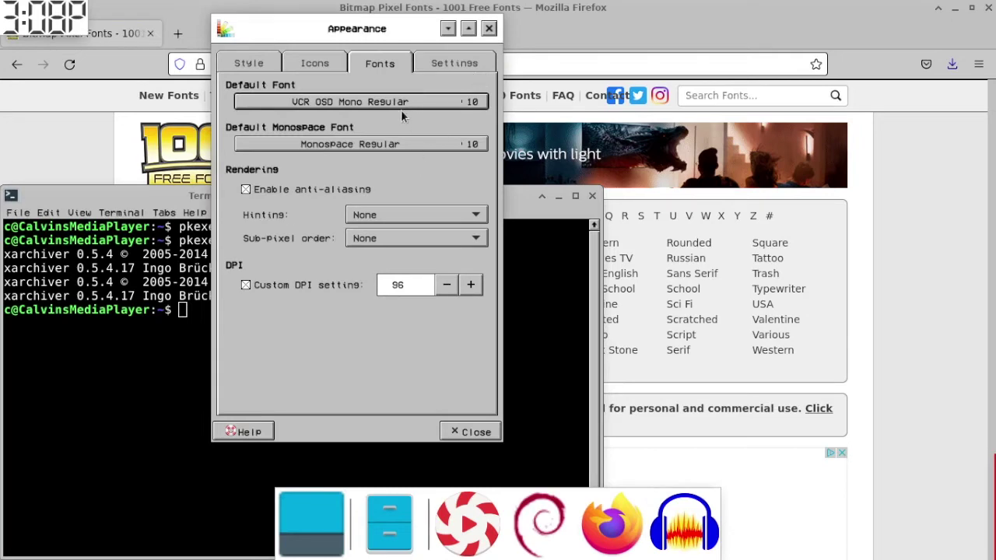
pyautogui.click(399, 101)
pyautogui.scroll(-10, 285, 273)
pyautogui.click(289, 231)
pyautogui.click(480, 69)
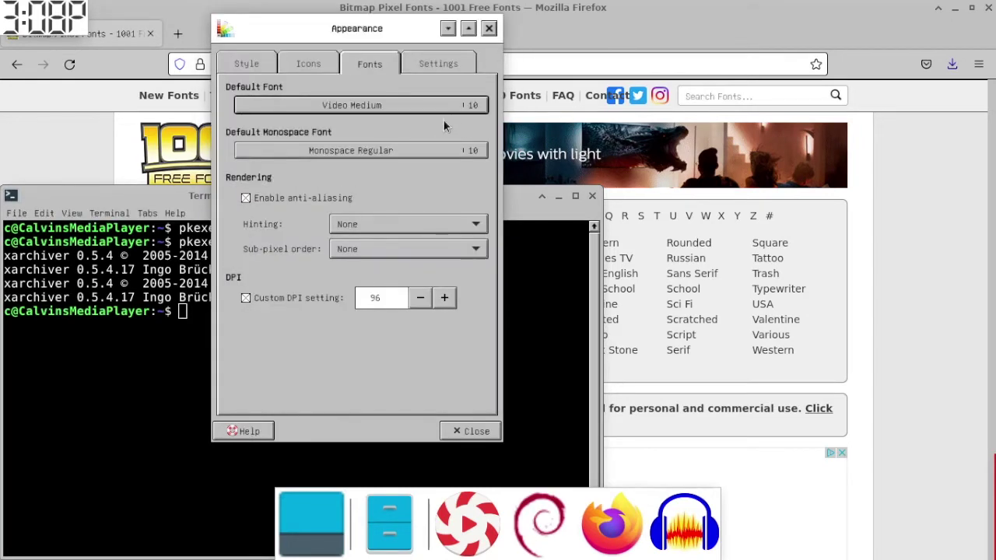
pyautogui.click(490, 28)
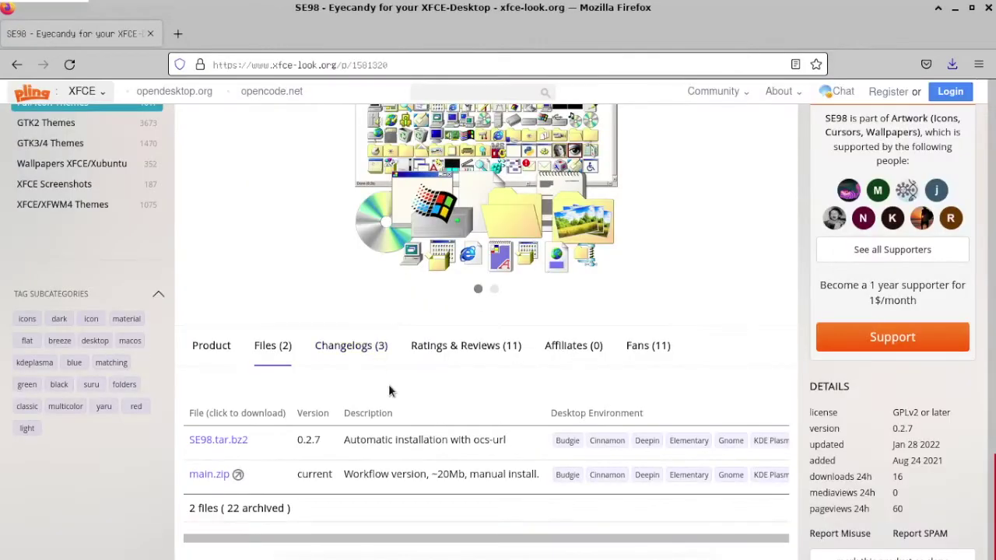
# - Download the 9.02 MB SE98.tar.bz2 archive from the SE98 page's Files list
pyautogui.rightClick(229, 444)
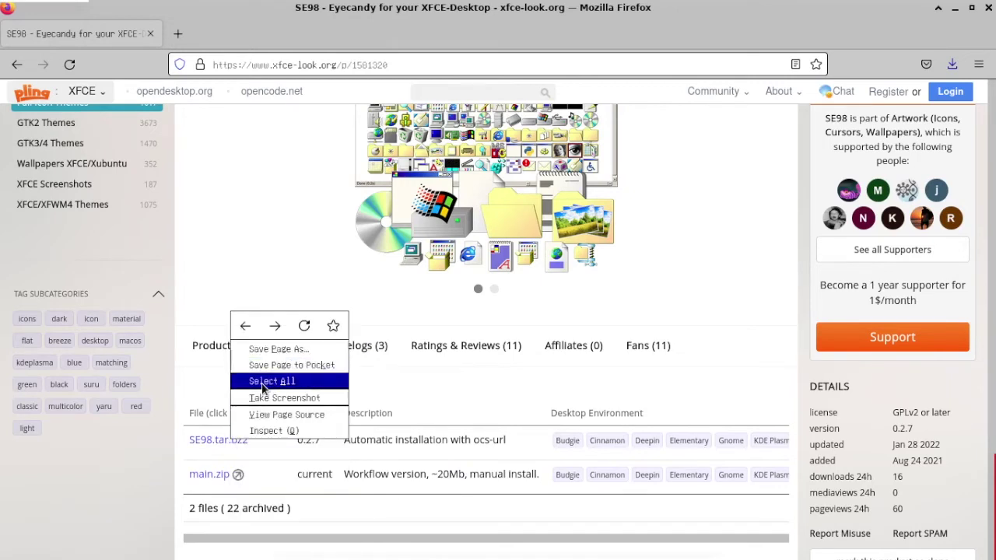
pyautogui.click(219, 412)
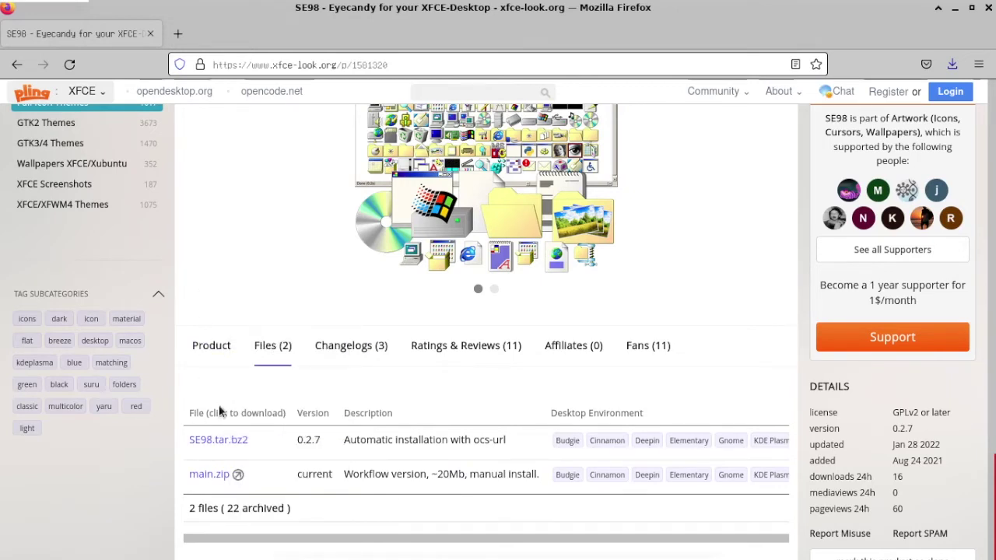
pyautogui.rightClick(206, 440)
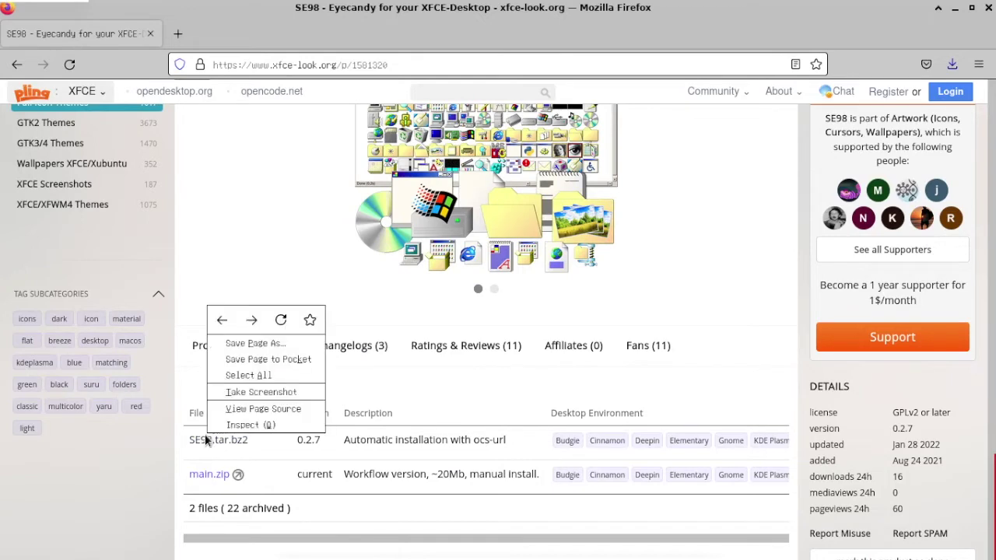
pyautogui.click(195, 450)
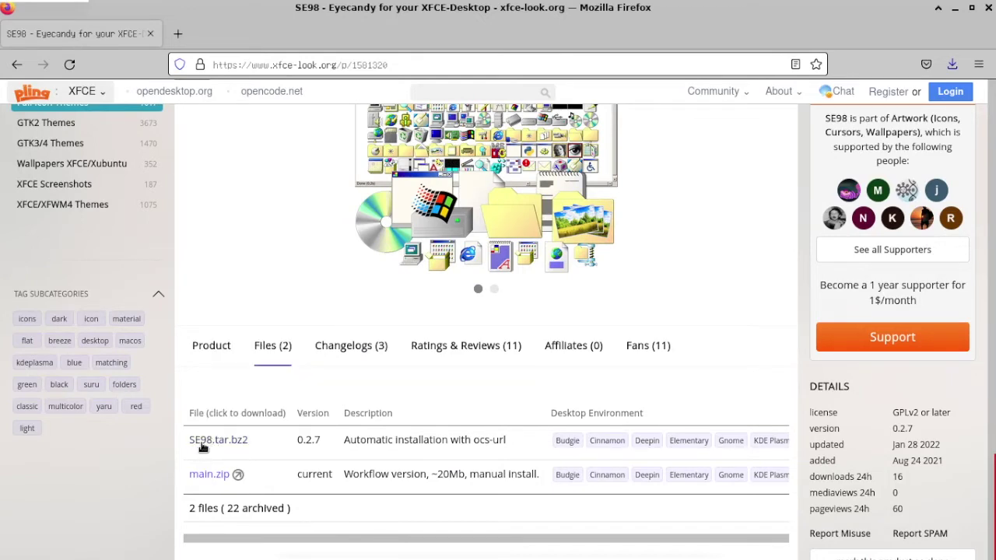
pyautogui.click(204, 444)
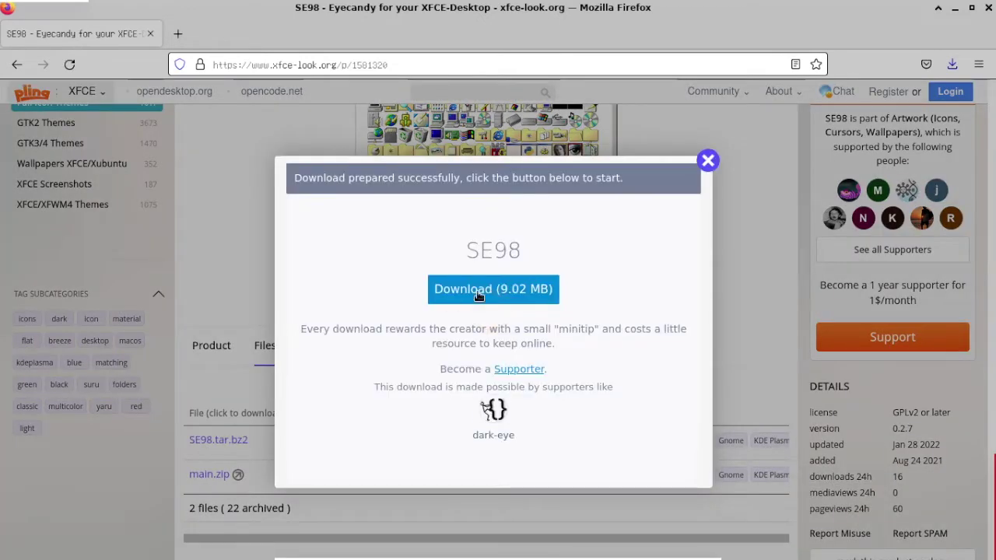
pyautogui.click(479, 293)
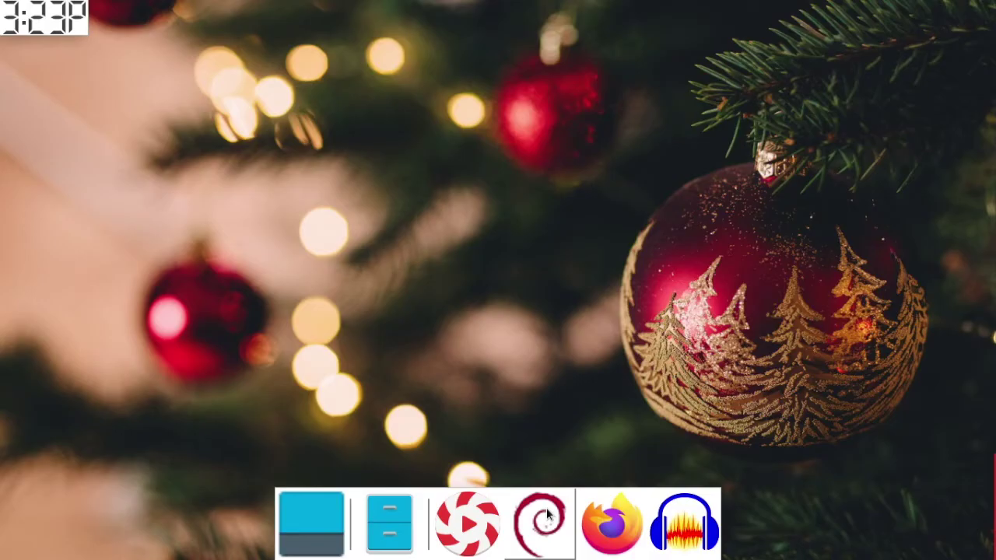
# - Launch Appearance via an 'app' menu search and apply the SE98 icon theme
pyautogui.click(545, 517)
pyautogui.write('app')
pyautogui.press('Return')
pyautogui.click(394, 51)
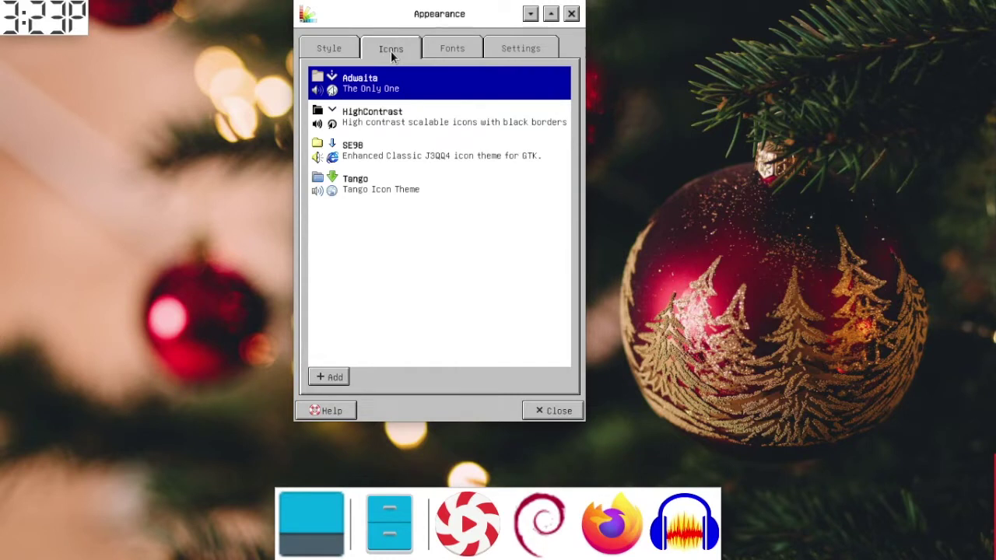
pyautogui.click(379, 158)
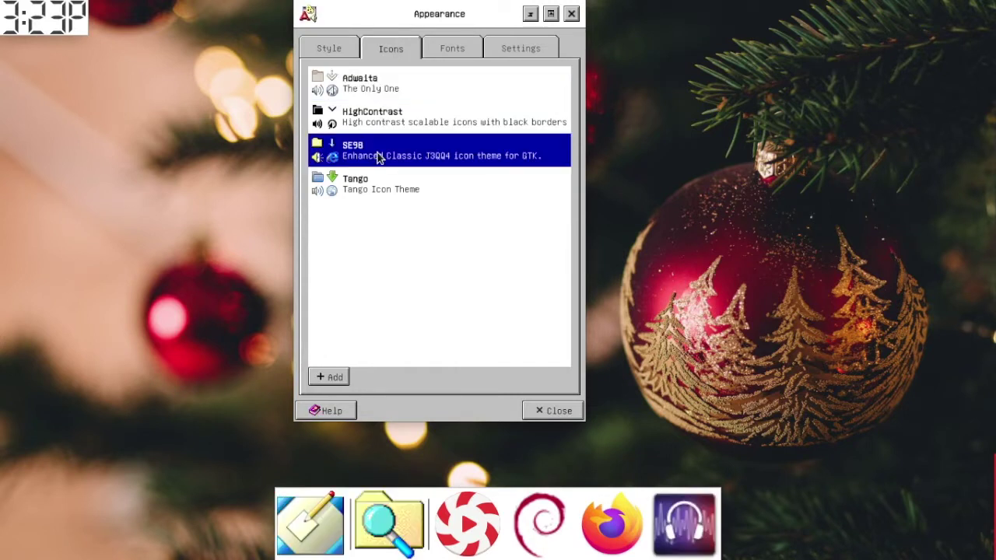
# - Review the Fonts and Settings tabs and turn on event sounds
pyautogui.click(451, 47)
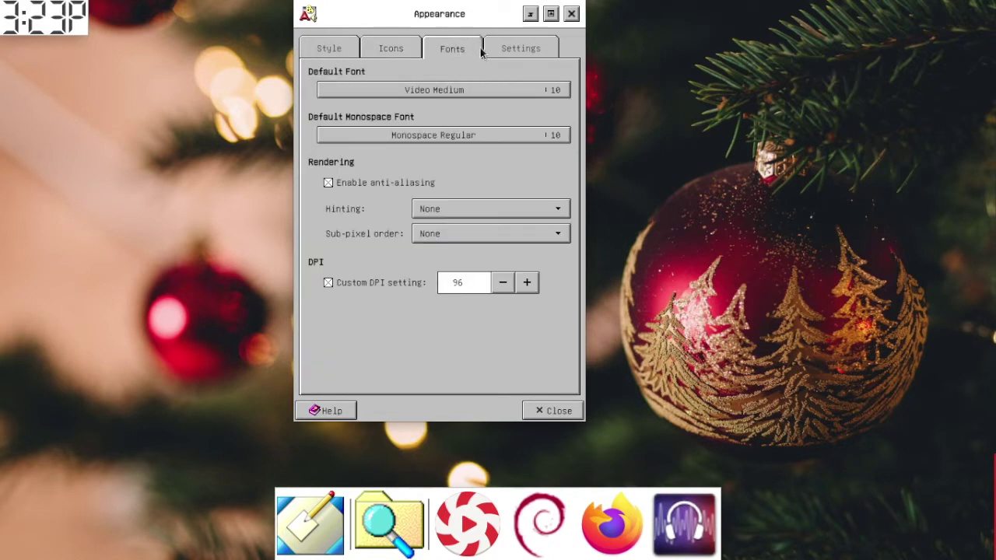
pyautogui.click(533, 55)
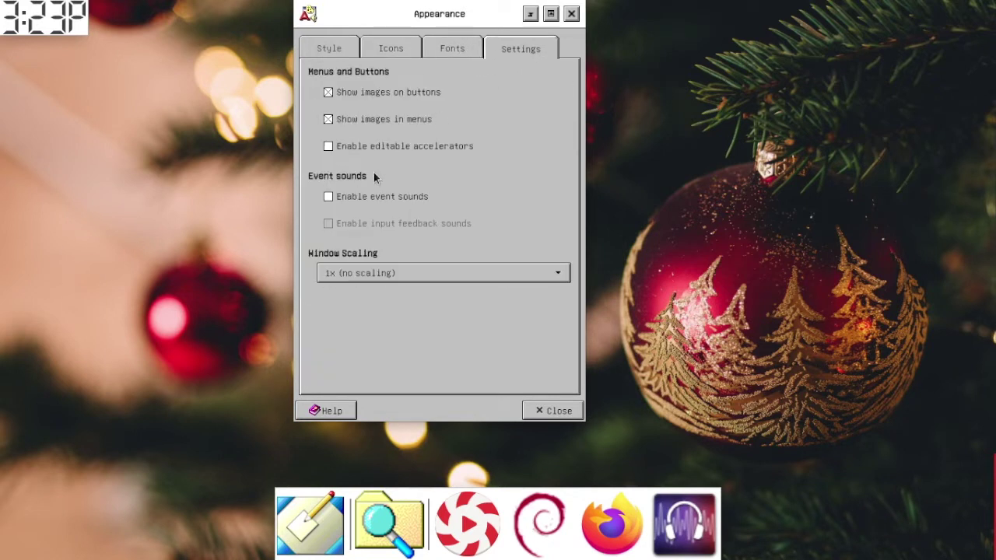
pyautogui.click(353, 196)
# - Replace the wallpaper with a solid dark green #1F554E background, style None
pyautogui.hotkey('alt', 'F4')
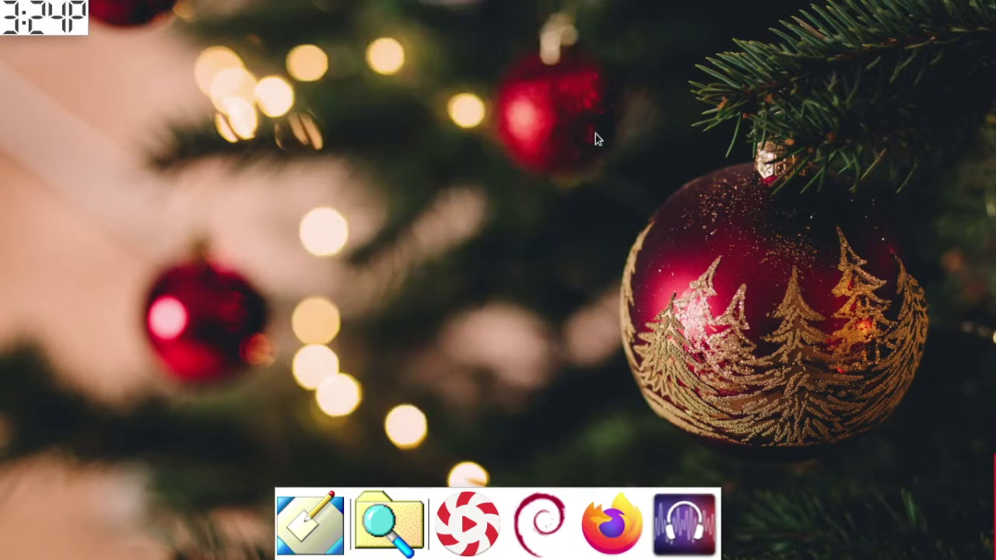
pyautogui.rightClick(596, 136)
pyautogui.click(616, 288)
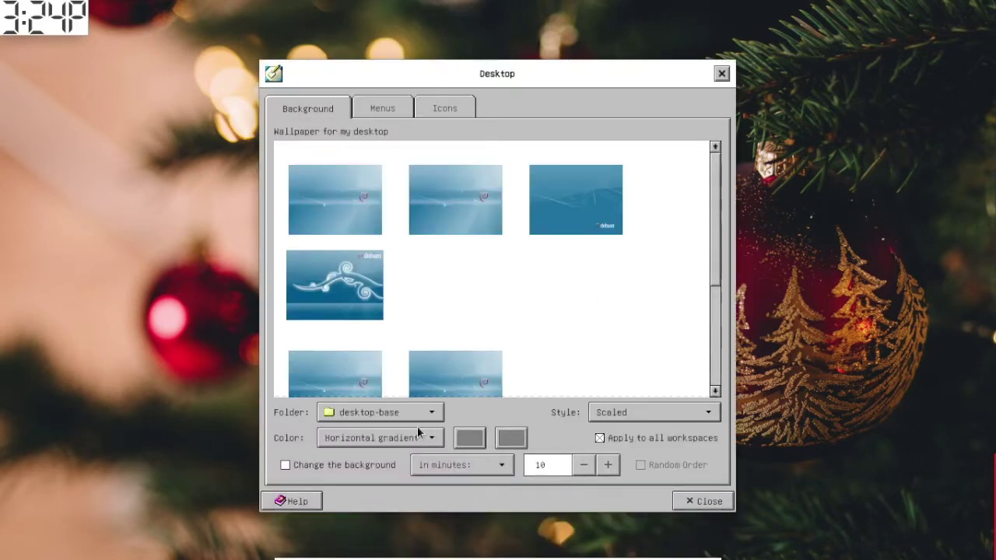
pyautogui.click(611, 412)
pyautogui.click(621, 333)
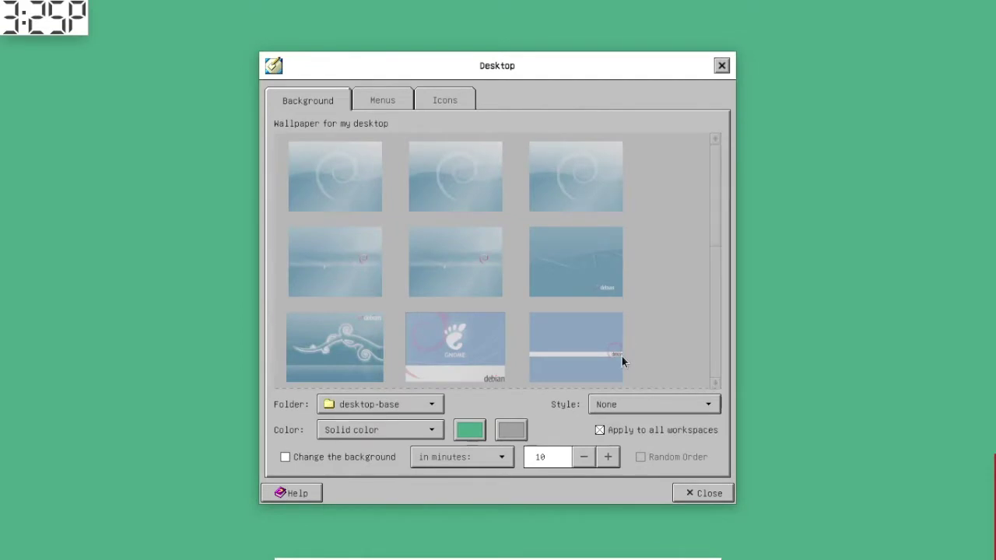
pyautogui.click(467, 430)
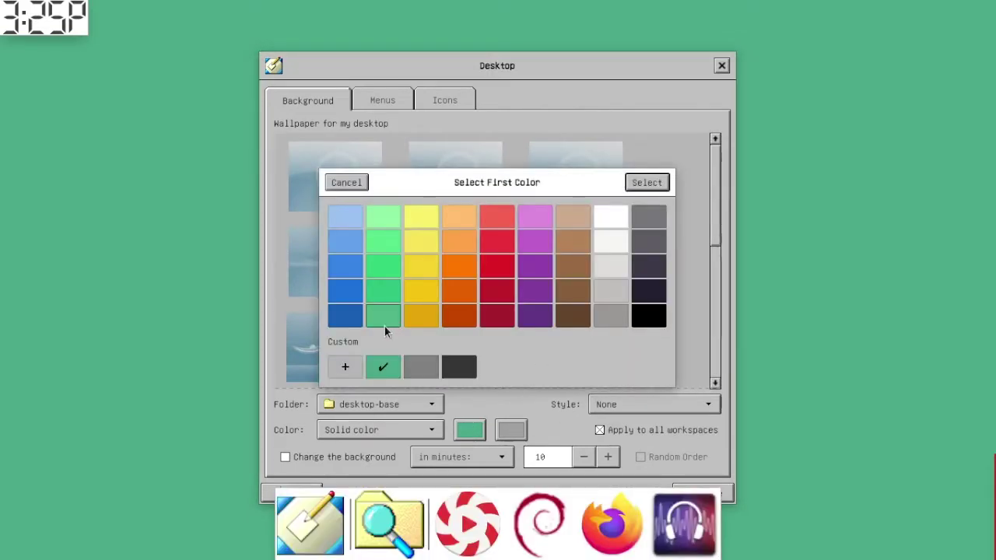
pyautogui.click(344, 366)
pyautogui.click(456, 316)
pyautogui.click(612, 186)
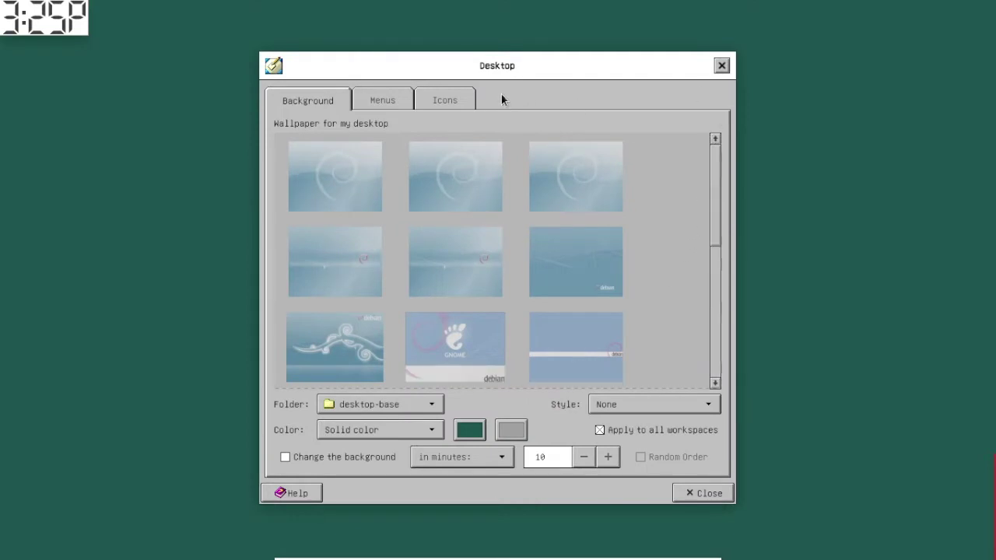
# - Show desktop icons on the primary display, including Home and File System
pyautogui.click(382, 99)
pyautogui.click(435, 102)
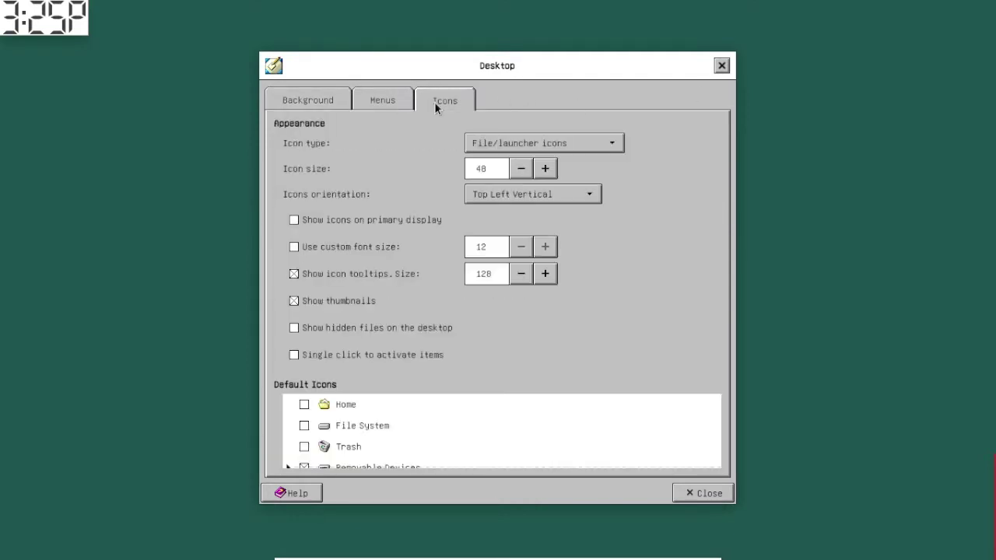
pyautogui.click(361, 223)
pyautogui.click(303, 409)
pyautogui.click(305, 428)
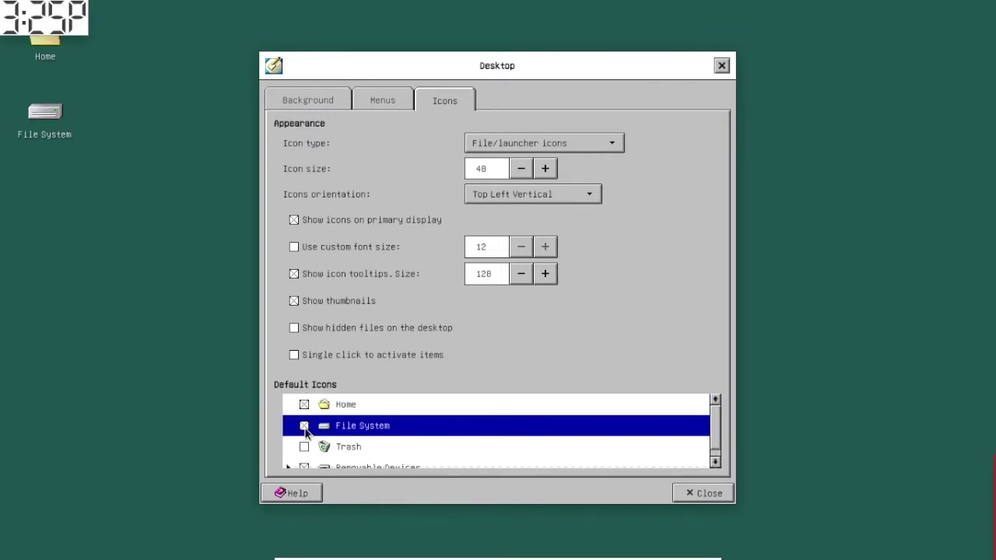
# - Show Trash on the desktop, confirm the launcher removal, and reach the Whisker Menu button settings
pyautogui.click(304, 447)
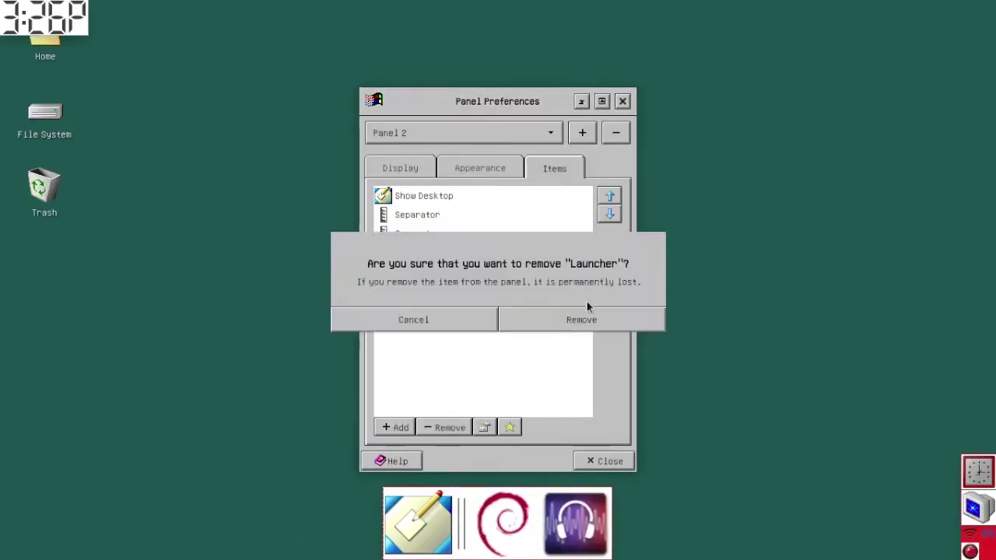
pyautogui.click(587, 315)
pyautogui.rightClick(547, 519)
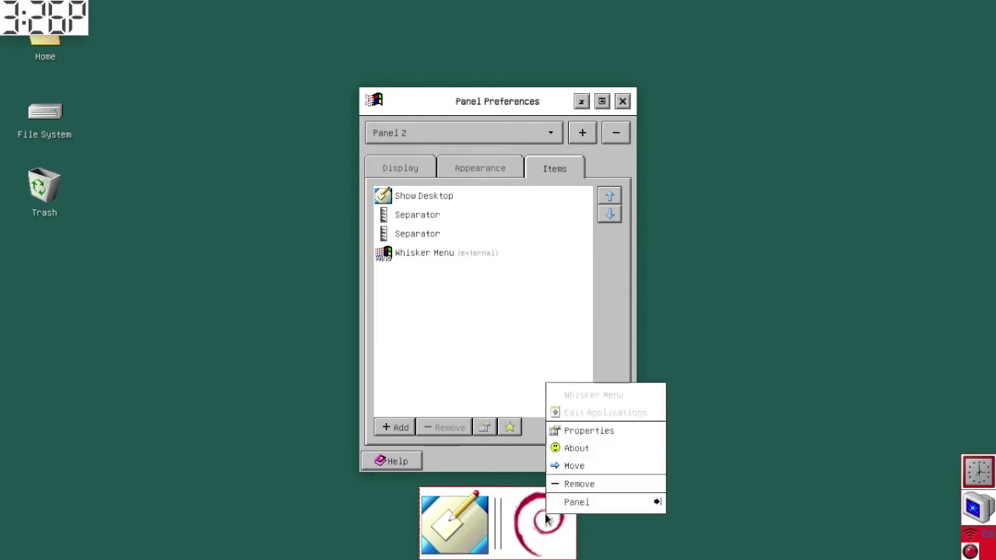
pyautogui.click(600, 431)
pyautogui.click(411, 103)
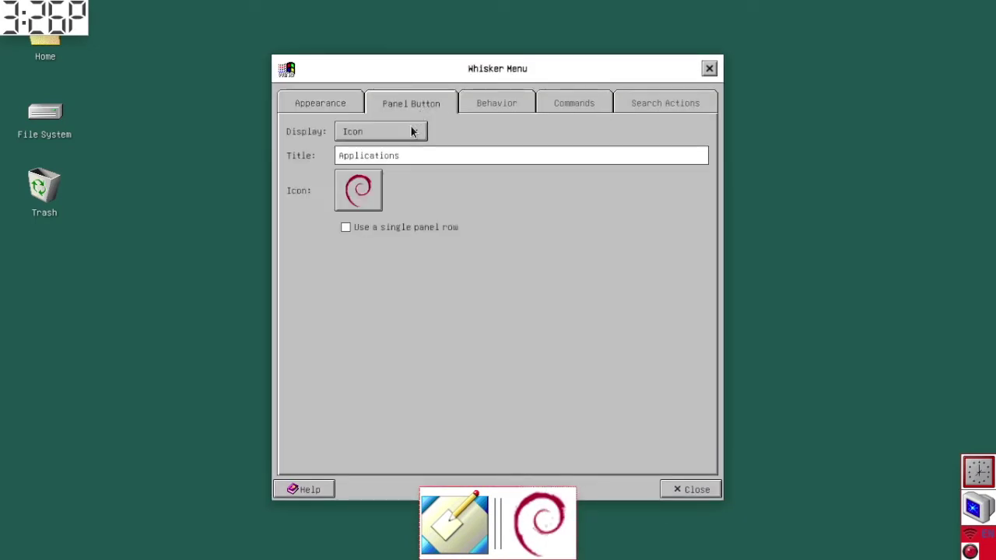
# - Set the menu button icon to xfce4-whiskermenu, found by searching 'whis'
pyautogui.click(359, 191)
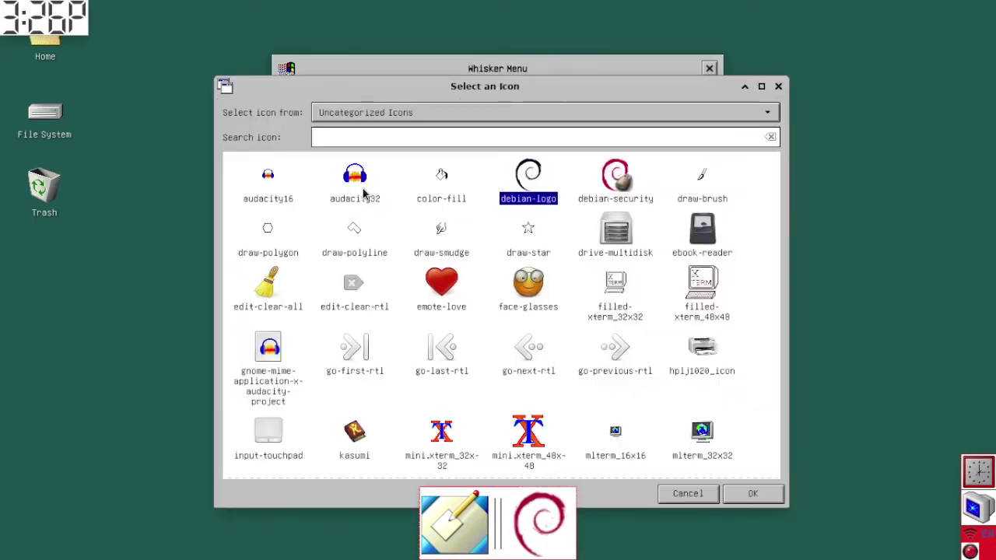
pyautogui.click(493, 138)
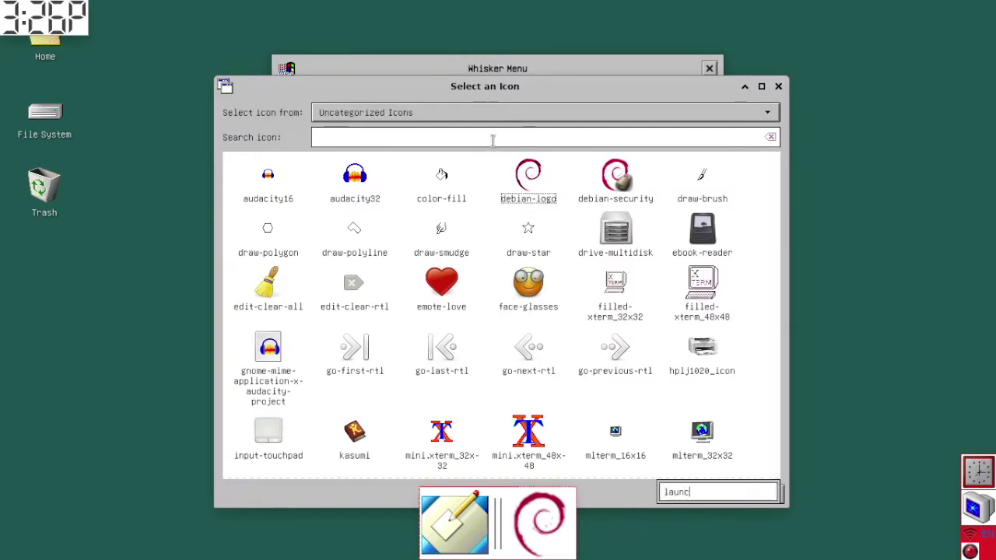
pyautogui.write('applic')
pyautogui.press('BackSpace')
pyautogui.press('BackSpace')
pyautogui.press('BackSpace')
pyautogui.press('BackSpace')
pyautogui.press('BackSpace')
pyautogui.press('BackSpace')
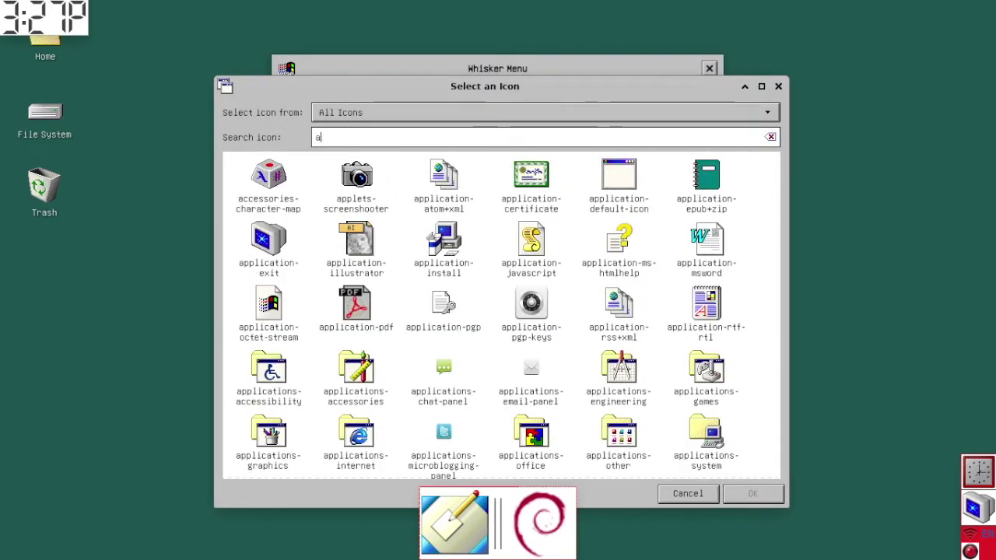
pyautogui.write('whis')
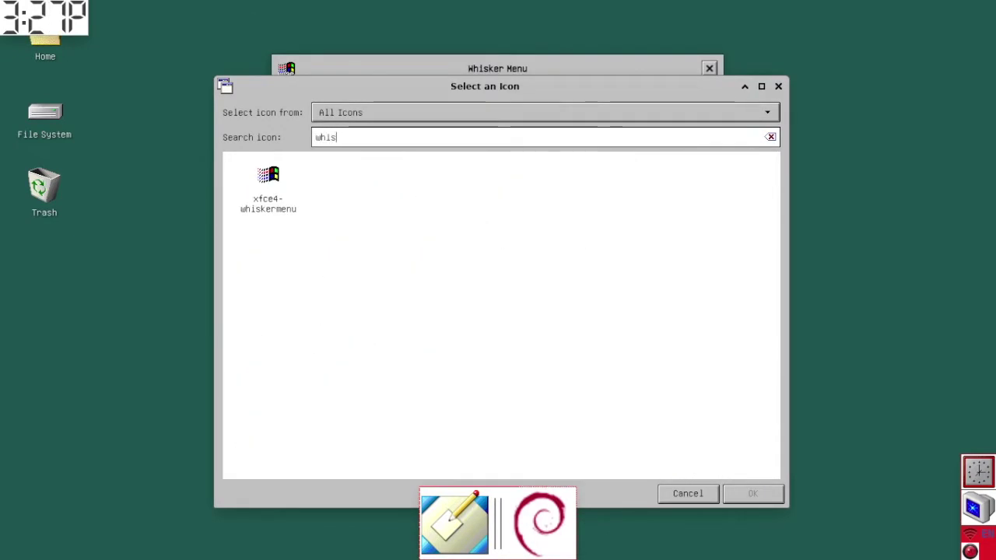
pyautogui.click(276, 189)
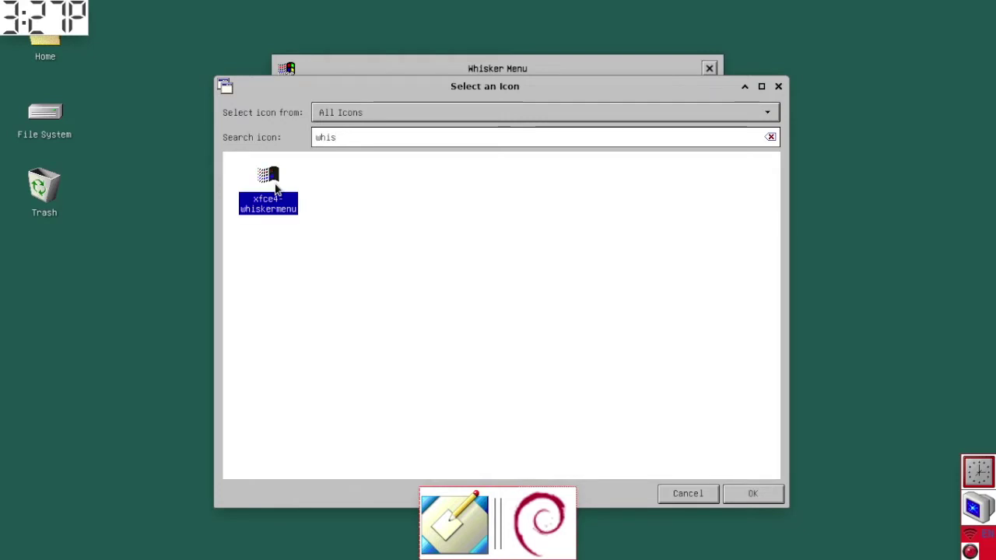
pyautogui.click(753, 495)
# - Close the panel settings, test the Whisker Menu with a 'web' search, then dismiss it
pyautogui.press('Escape')
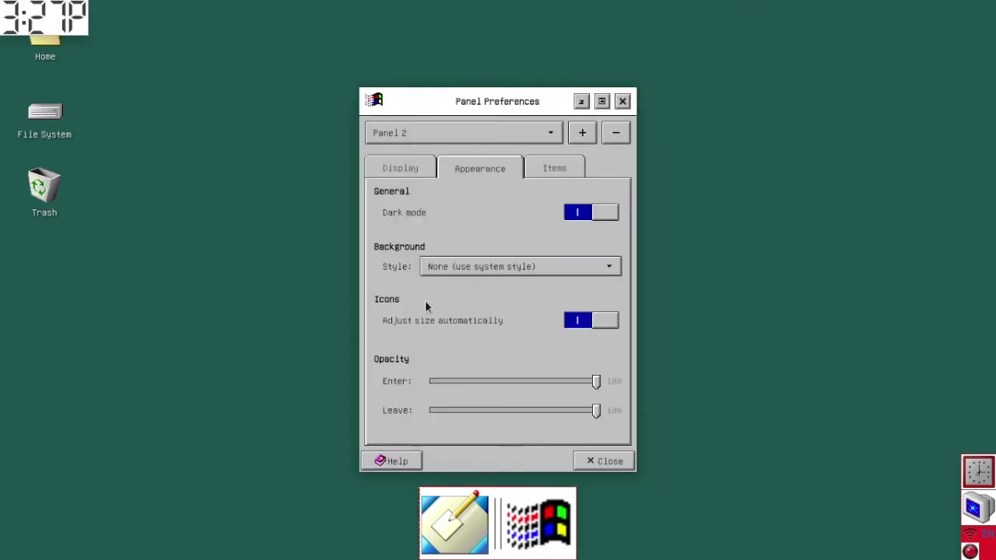
pyautogui.click(401, 168)
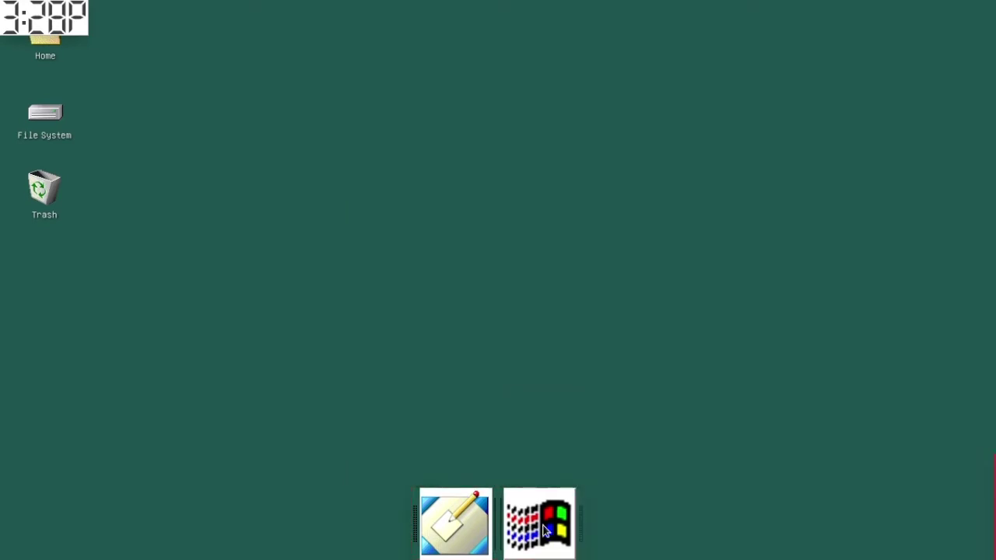
pyautogui.click(540, 530)
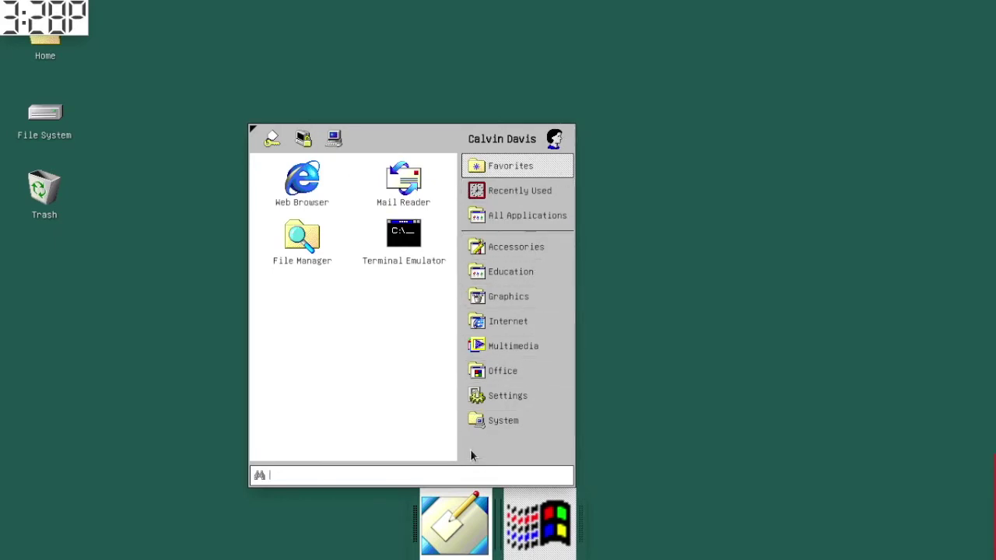
pyautogui.write('web')
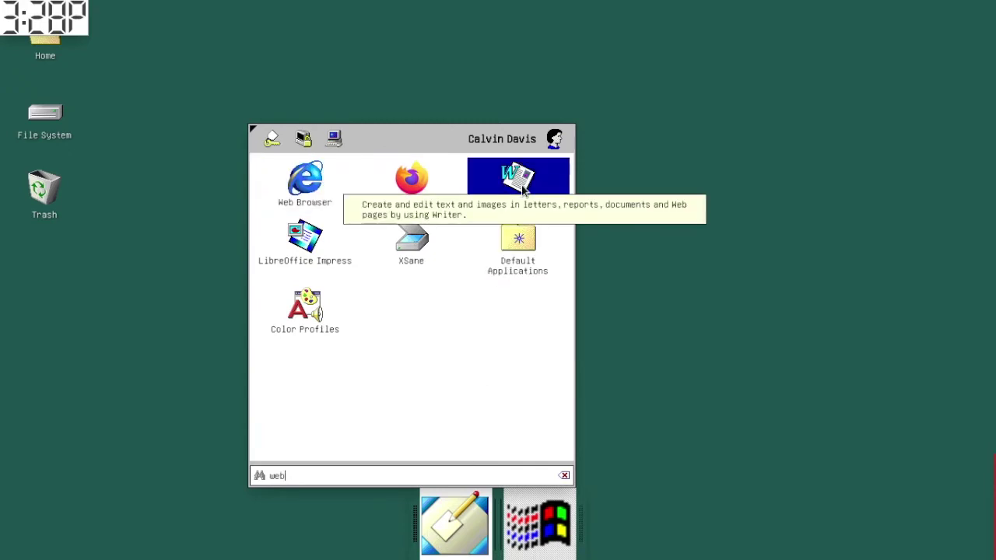
pyautogui.click(715, 306)
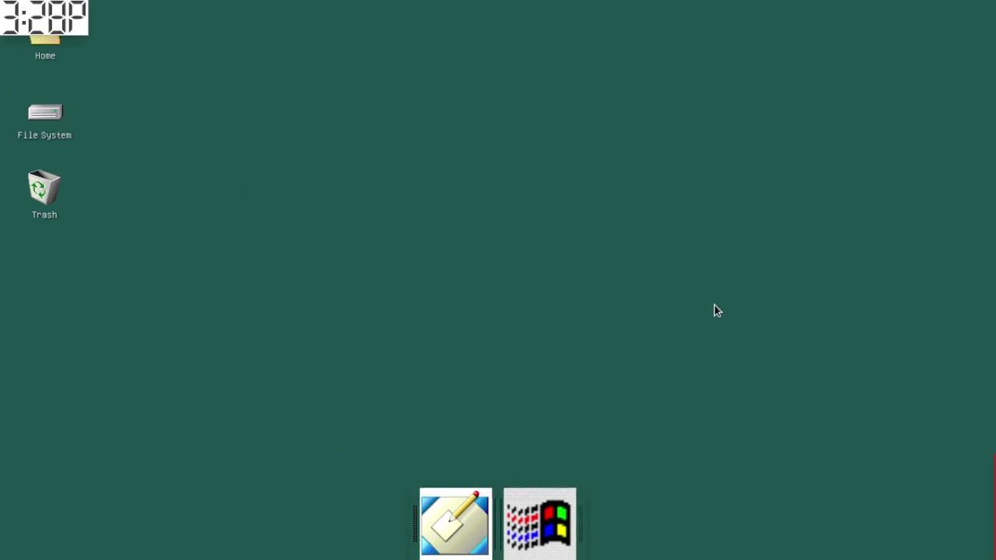
# - Set the panel clock to a Digital layout with the 03:28:35 PM format
pyautogui.rightClick(534, 228)
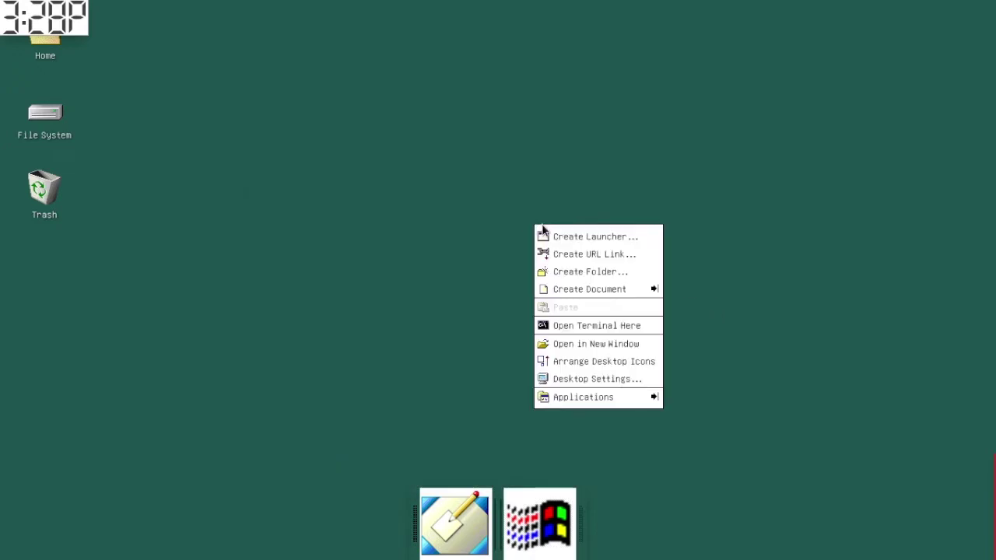
pyautogui.click(473, 249)
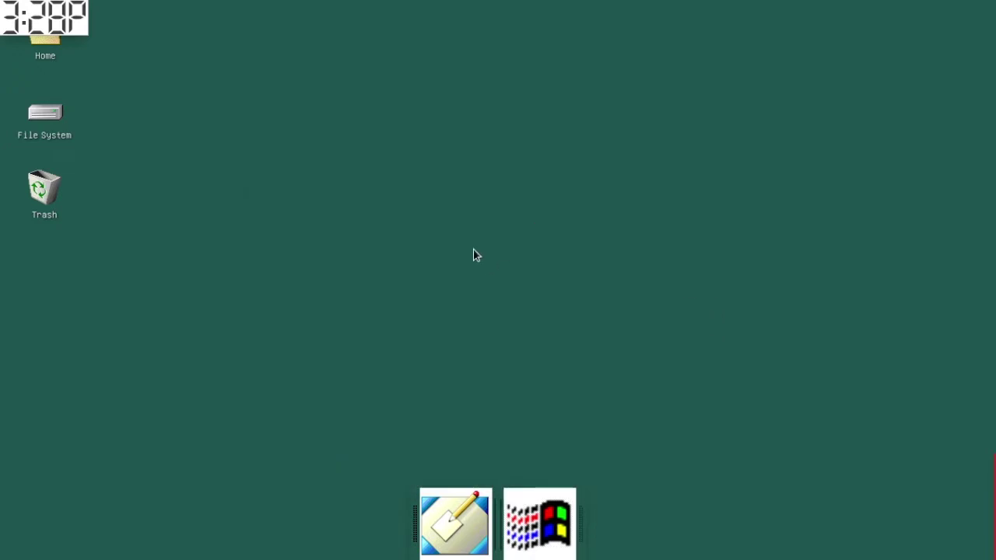
pyautogui.rightClick(2, 4)
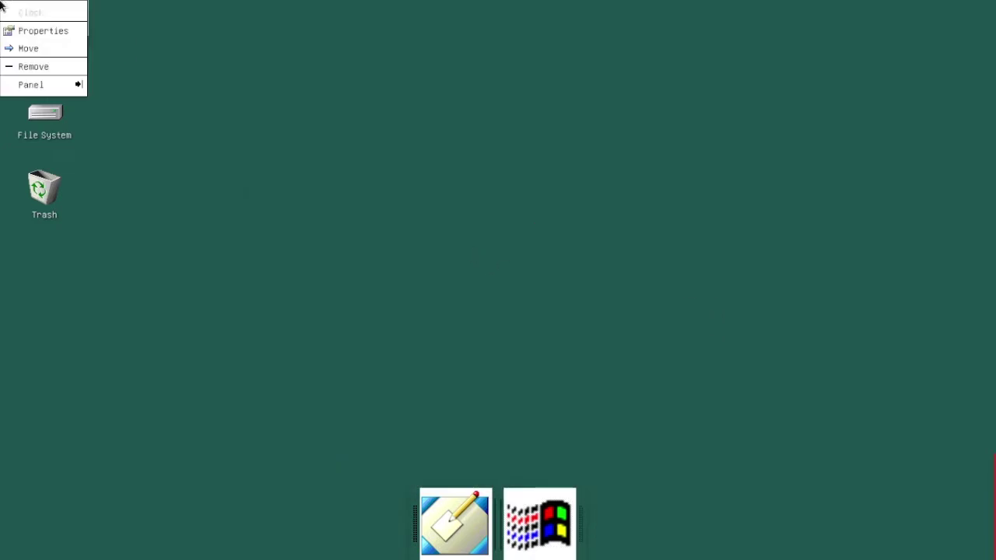
pyautogui.click(49, 32)
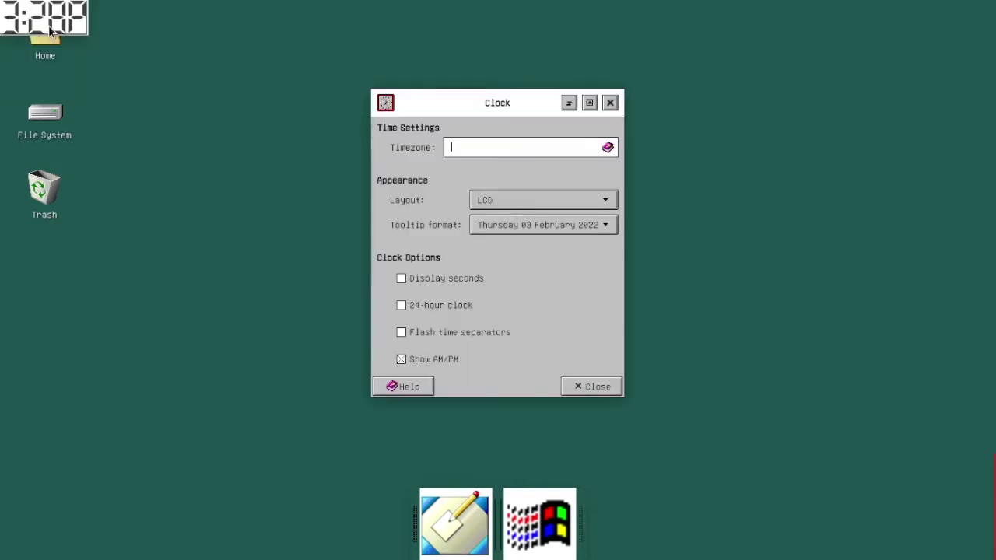
pyautogui.click(510, 204)
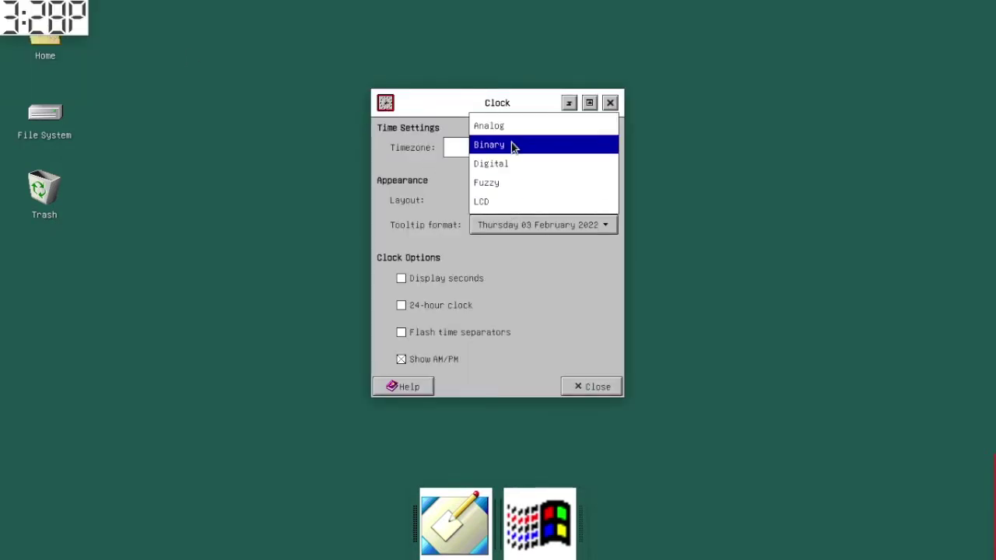
pyautogui.click(506, 164)
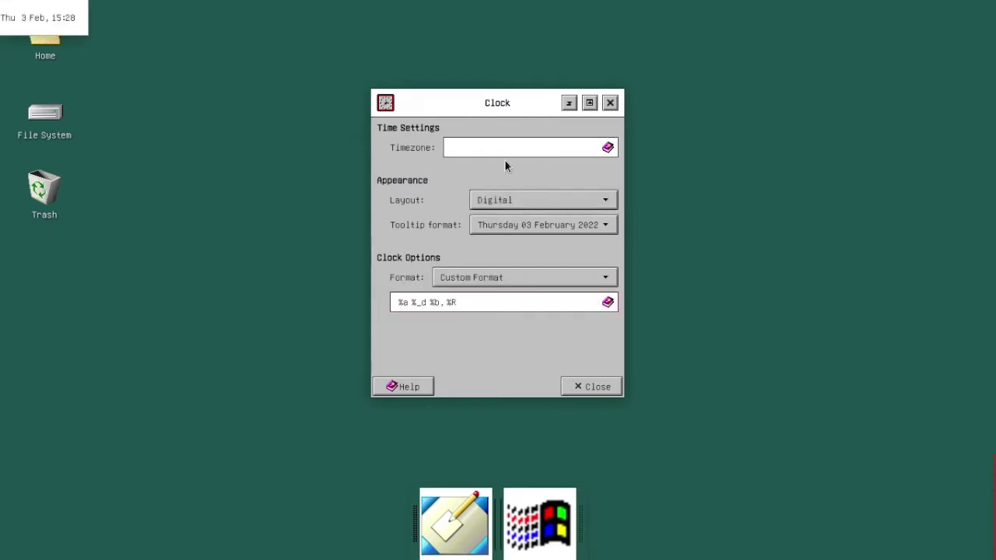
pyautogui.click(500, 272)
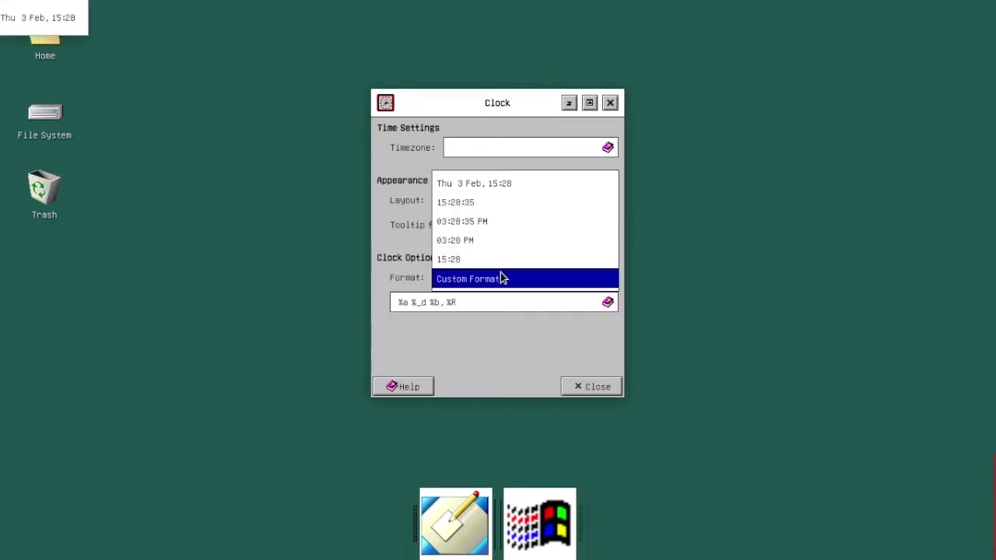
pyautogui.click(517, 184)
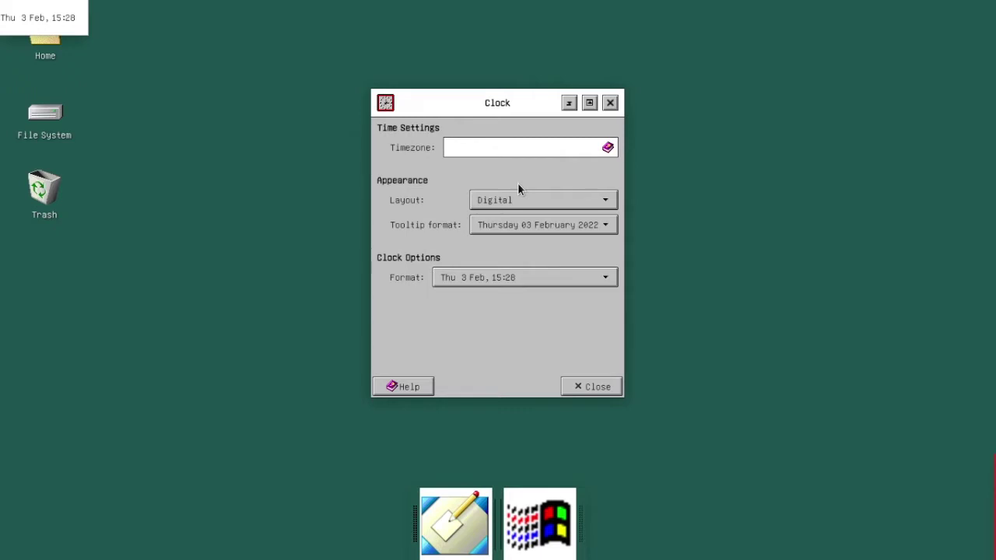
pyautogui.click(483, 281)
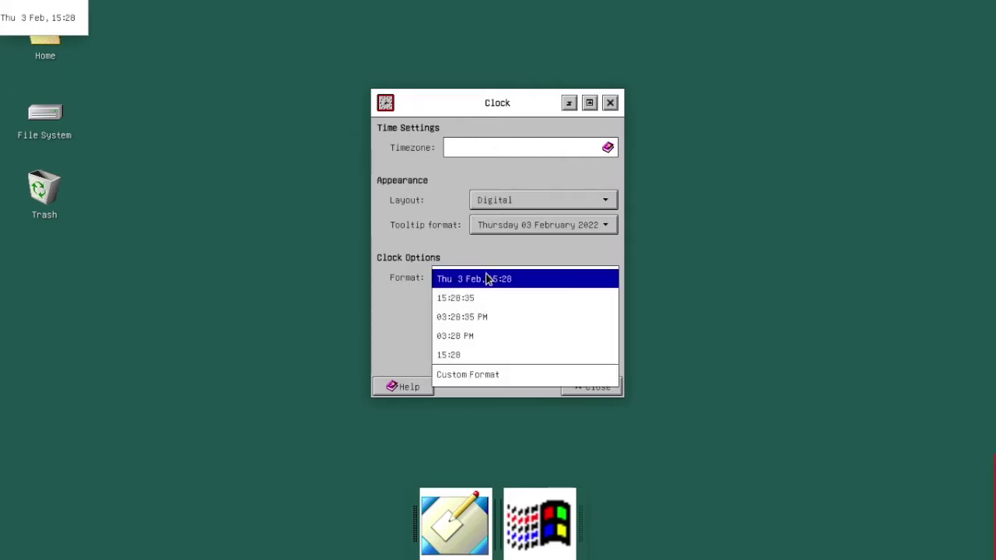
pyautogui.click(487, 317)
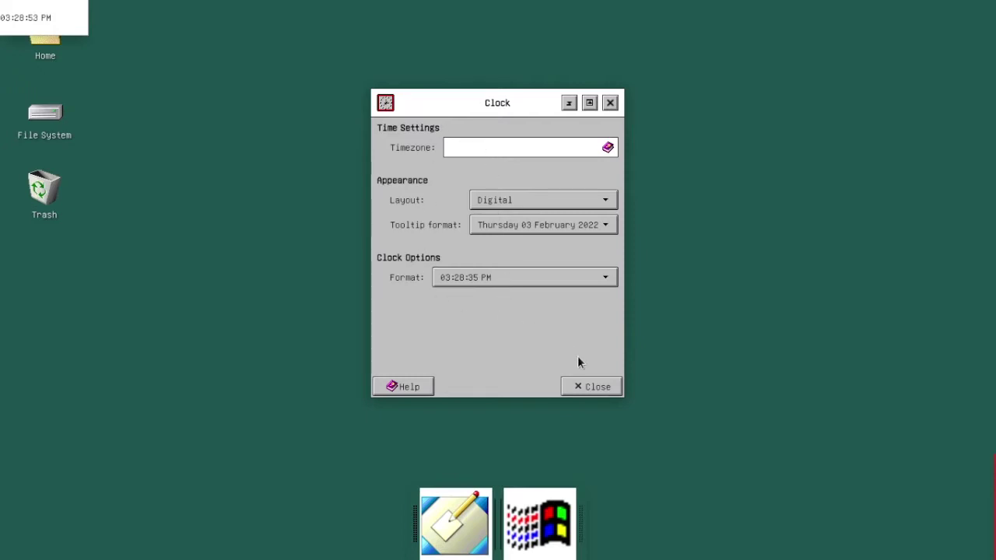
pyautogui.click(605, 387)
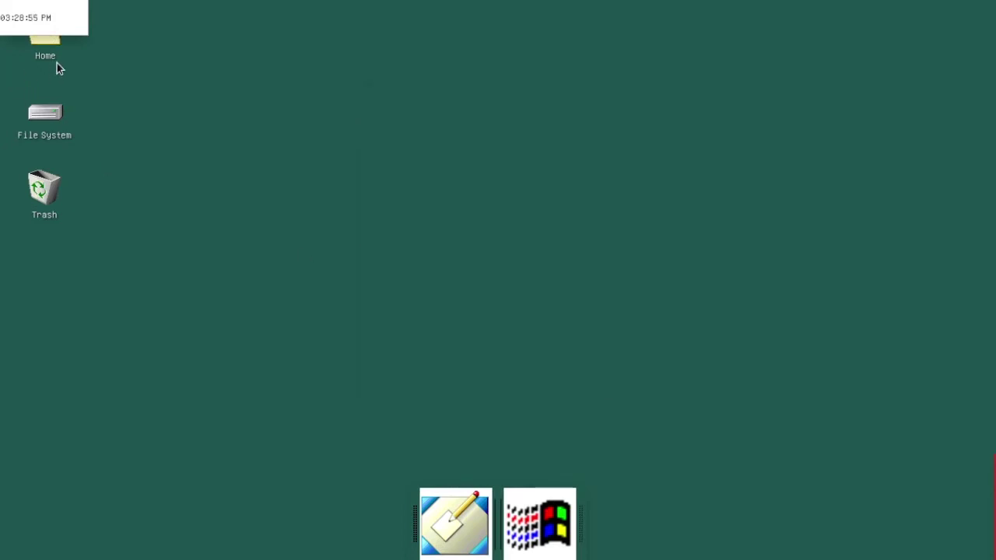
# - Drag the Home icon further onto the desktop, then start Firefox ESR via a 'fire' search
pyautogui.moveTo(56, 69); pyautogui.dragTo(198, 149)
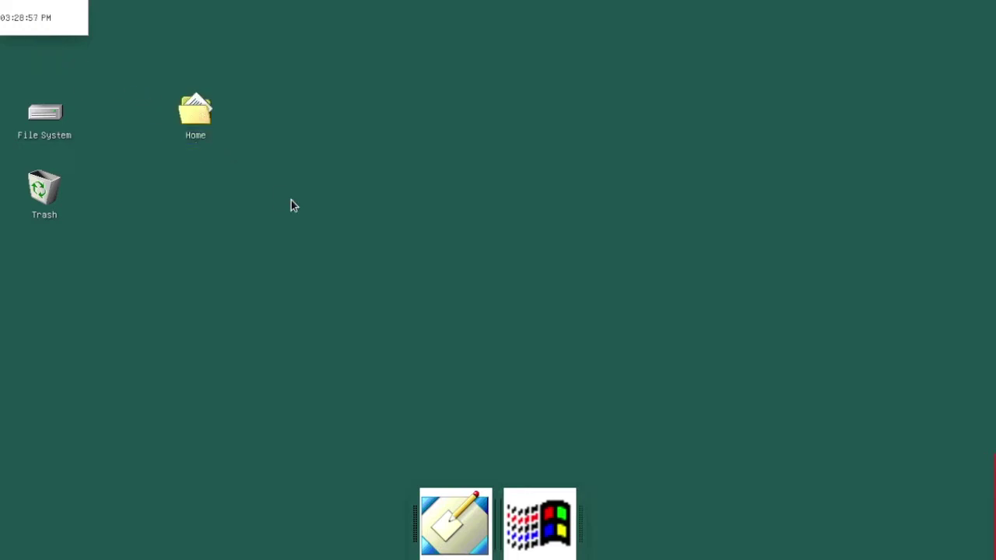
pyautogui.moveTo(989, 511)
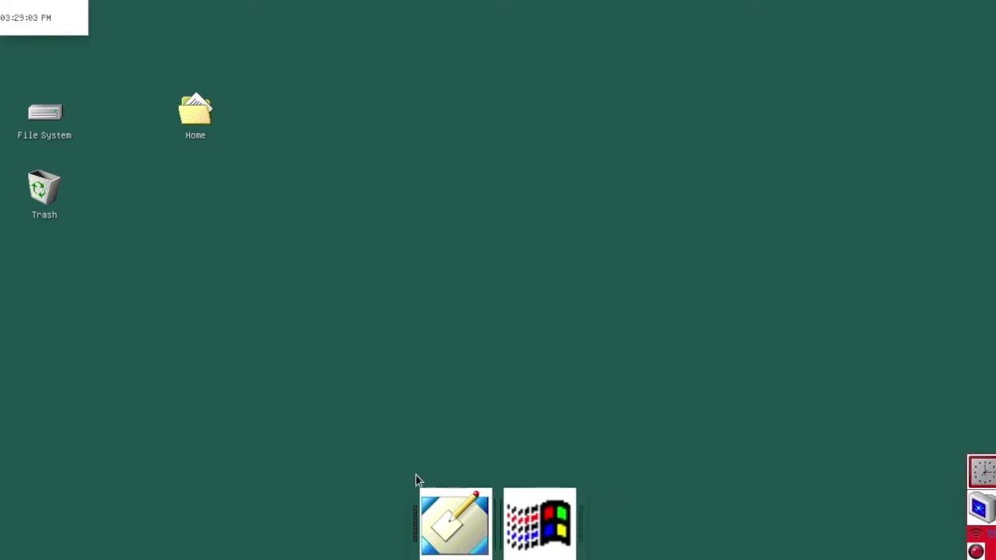
pyautogui.click(540, 523)
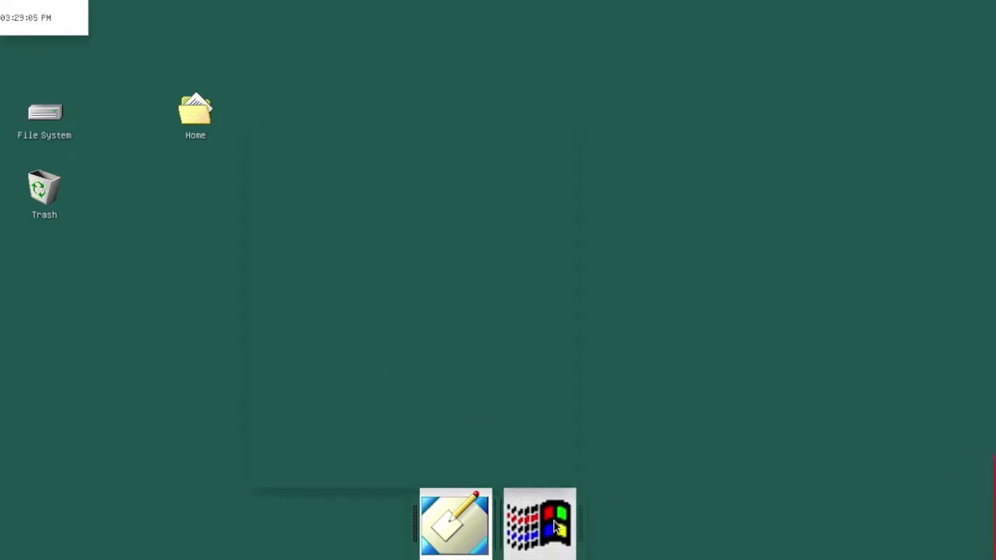
pyautogui.write('fire')
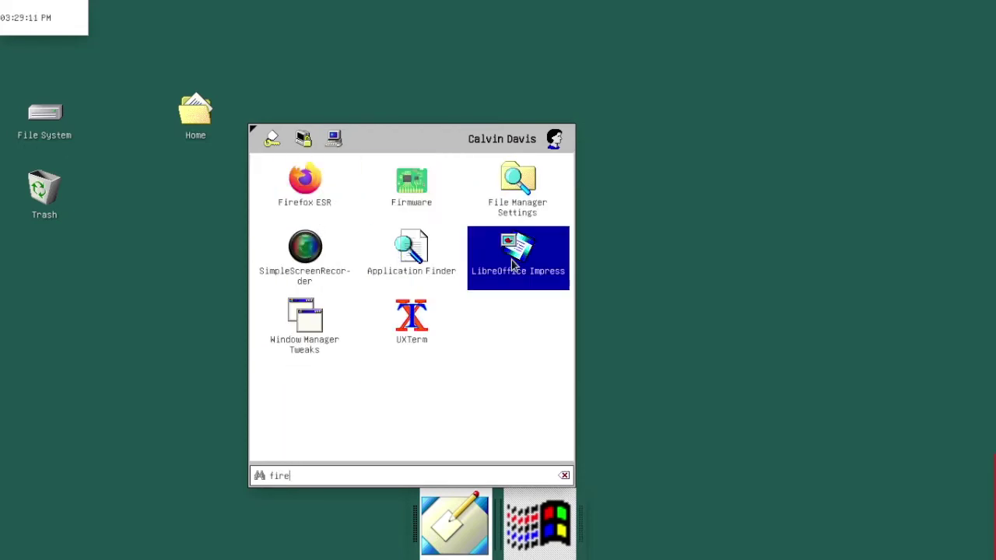
pyautogui.click(323, 191)
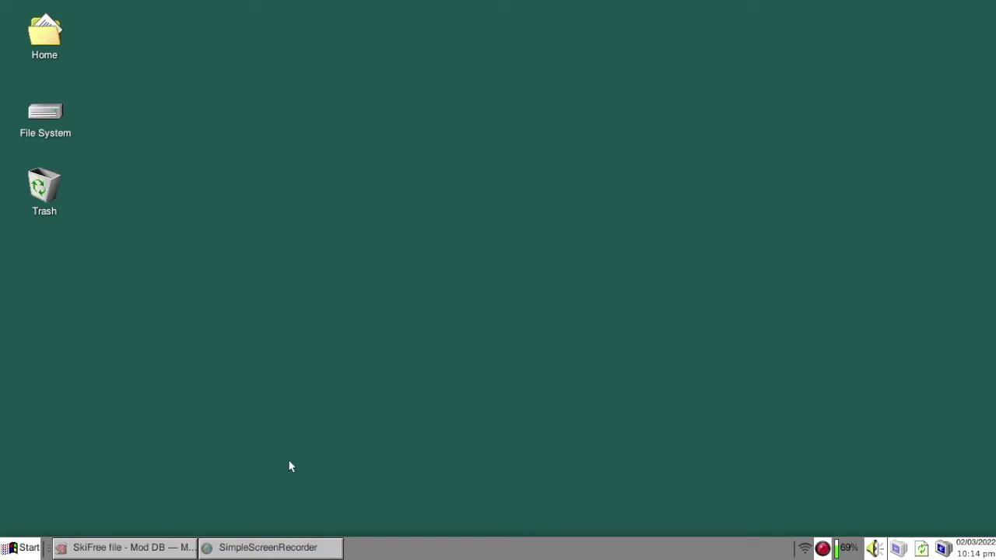
# - Check the tray's network list, browse menu categories, and launch Minesweeper from Games
pyautogui.click(803, 552)
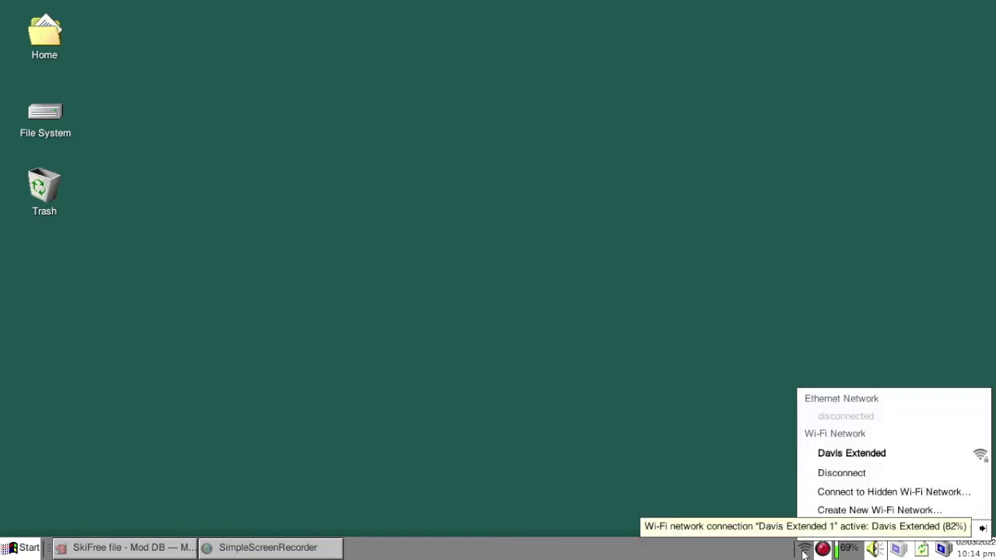
pyautogui.click(804, 552)
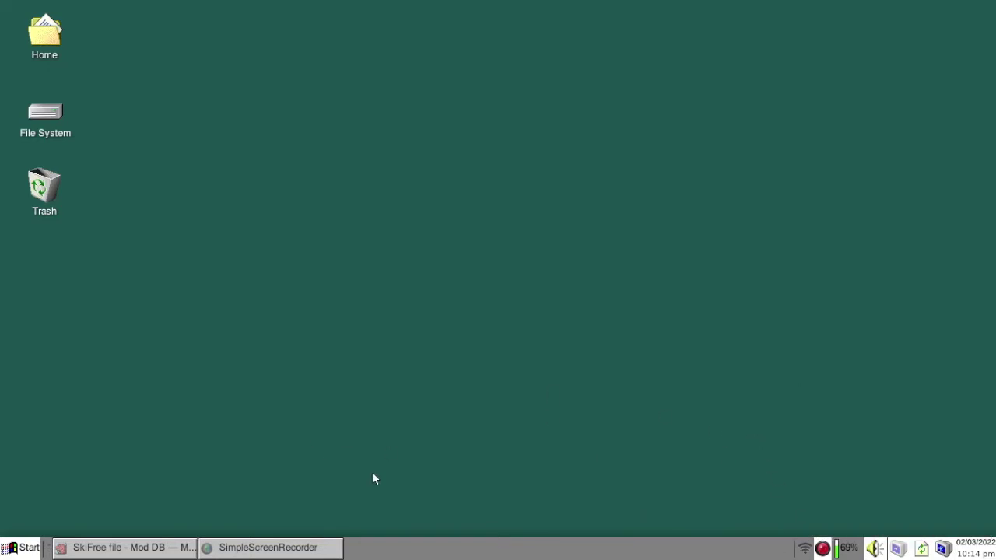
pyautogui.click(23, 548)
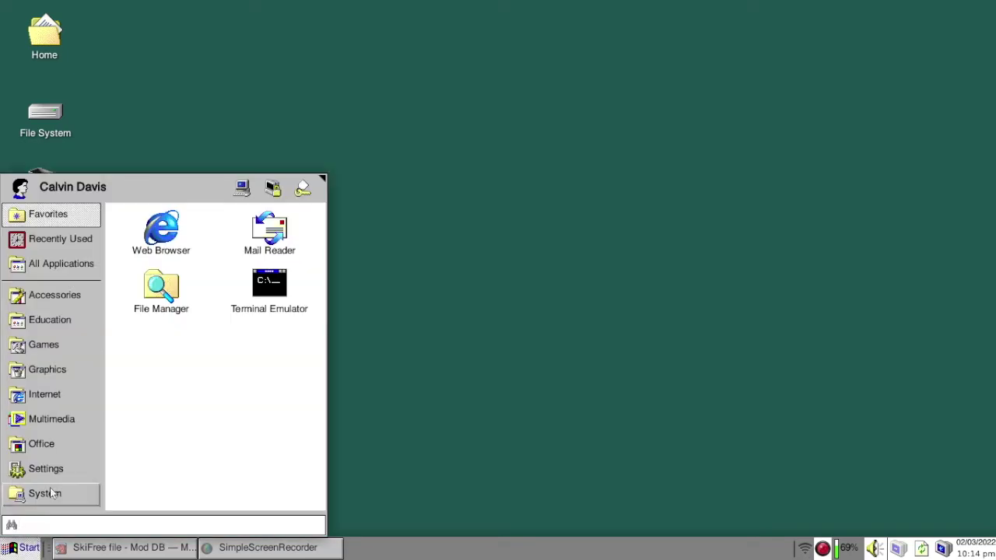
pyautogui.click(52, 419)
pyautogui.click(44, 345)
pyautogui.click(52, 214)
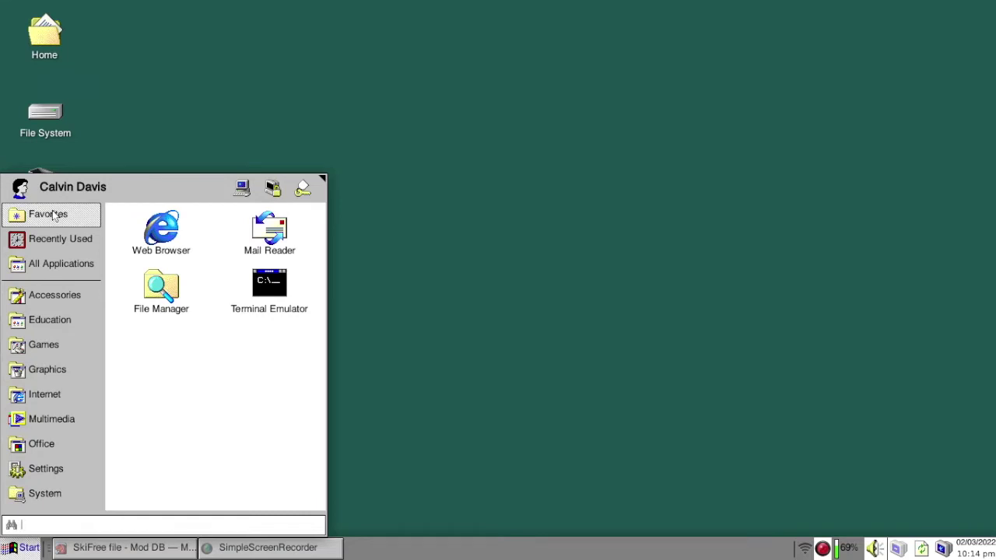
pyautogui.click(47, 322)
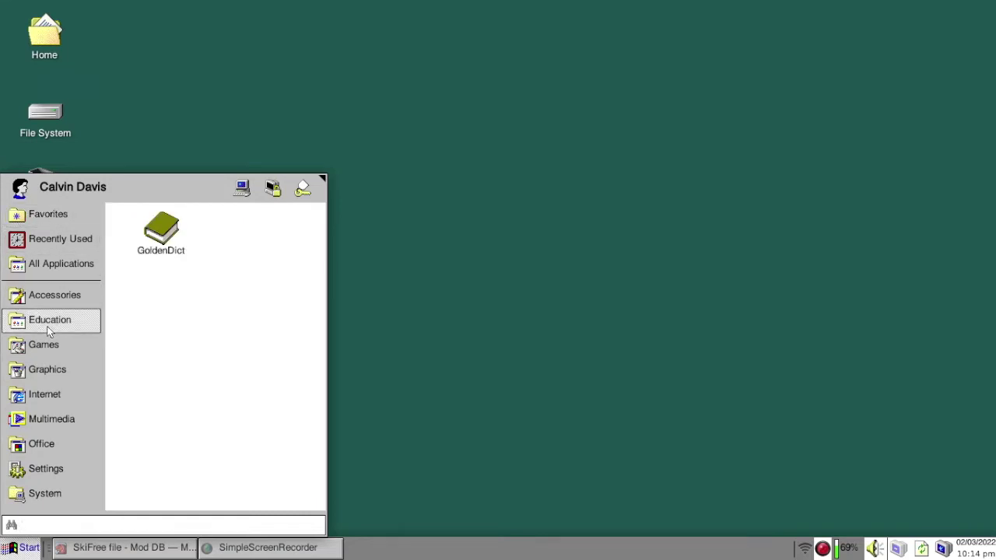
pyautogui.click(44, 345)
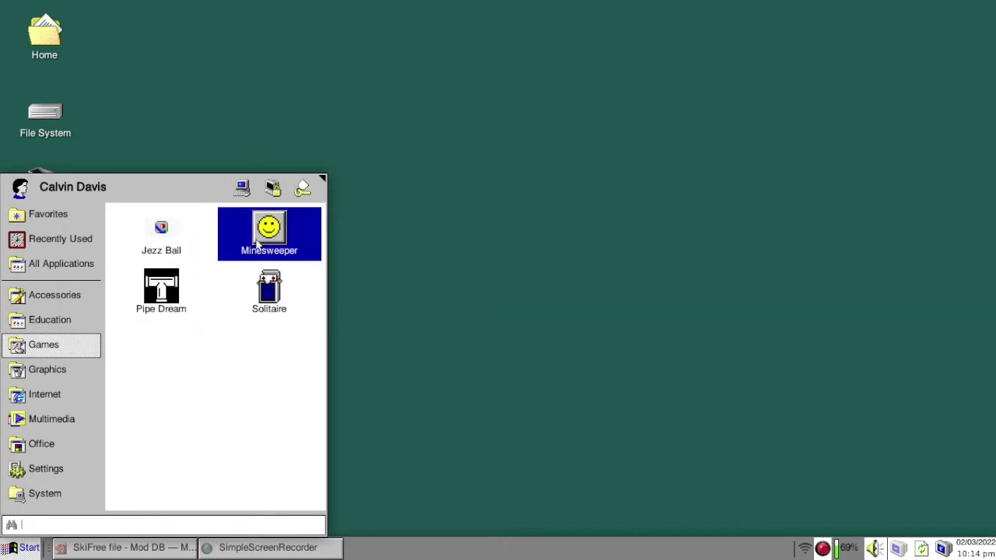
pyautogui.click(257, 244)
# - Uncover a first xdemineur cell, restart with a new game after losing, and probe the right side
pyautogui.click(252, 162)
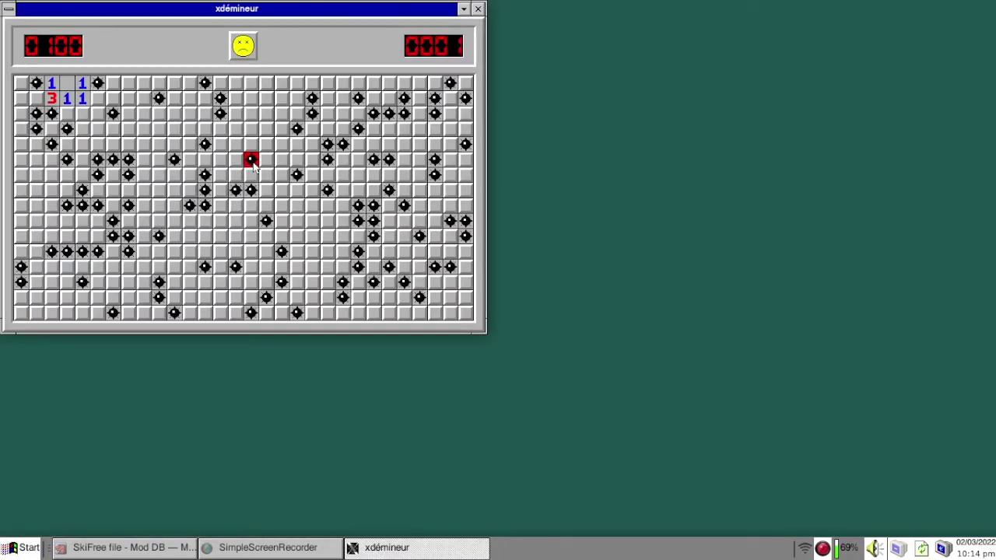
pyautogui.click(250, 36)
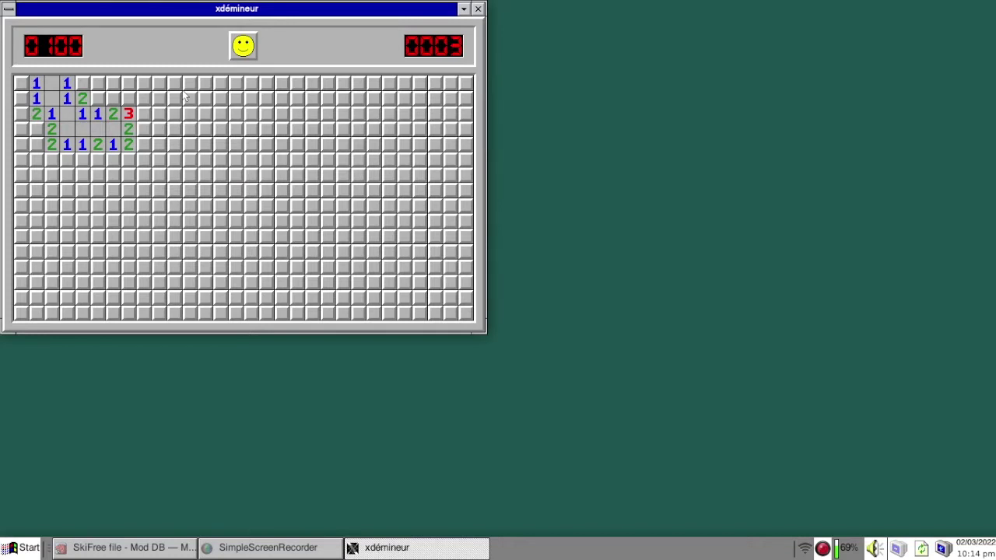
pyautogui.click(419, 285)
pyautogui.click(404, 190)
# - Clear a large blank area of the minefield, close xdemineur, and open the applications menu
pyautogui.click(418, 145)
pyautogui.click(299, 159)
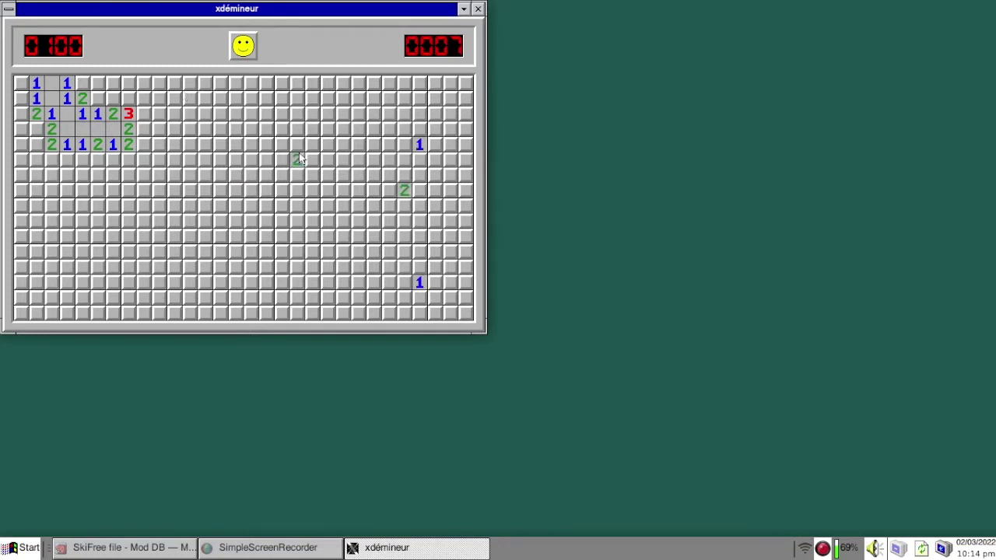
pyautogui.click(253, 193)
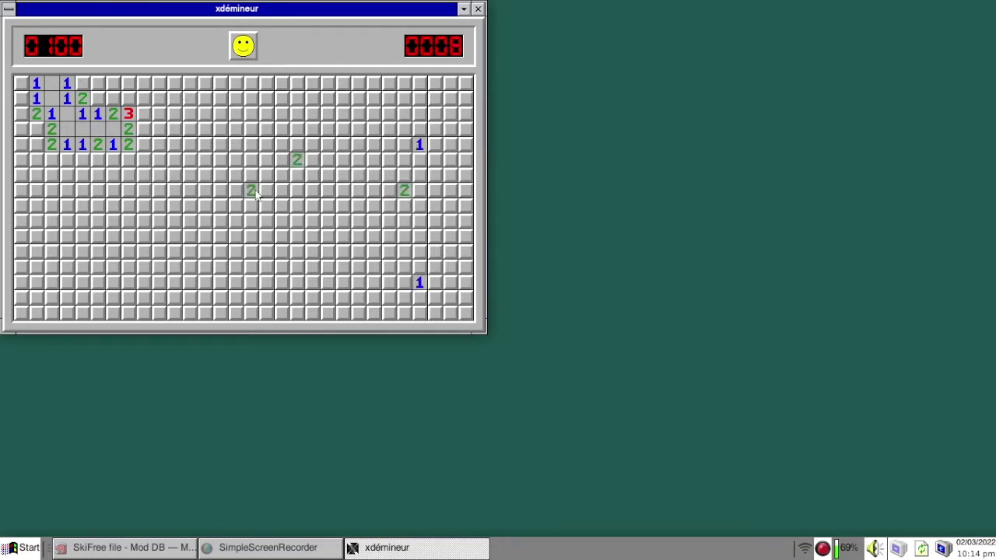
pyautogui.click(313, 267)
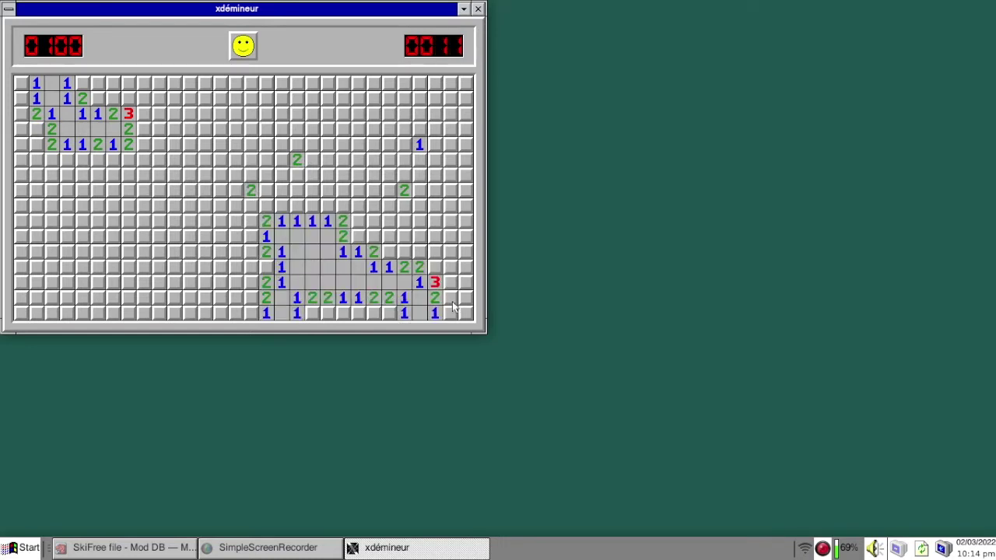
pyautogui.click(477, 9)
pyautogui.click(22, 548)
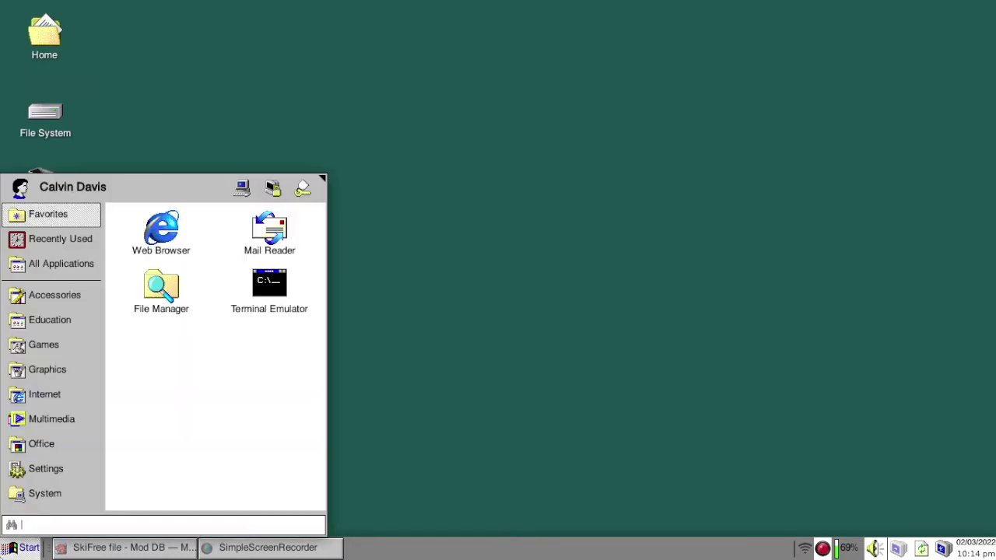
# - Launch KBounce (Jezz Ball) from Games, start a game and build a horizontal wall
pyautogui.click(44, 345)
pyautogui.click(161, 238)
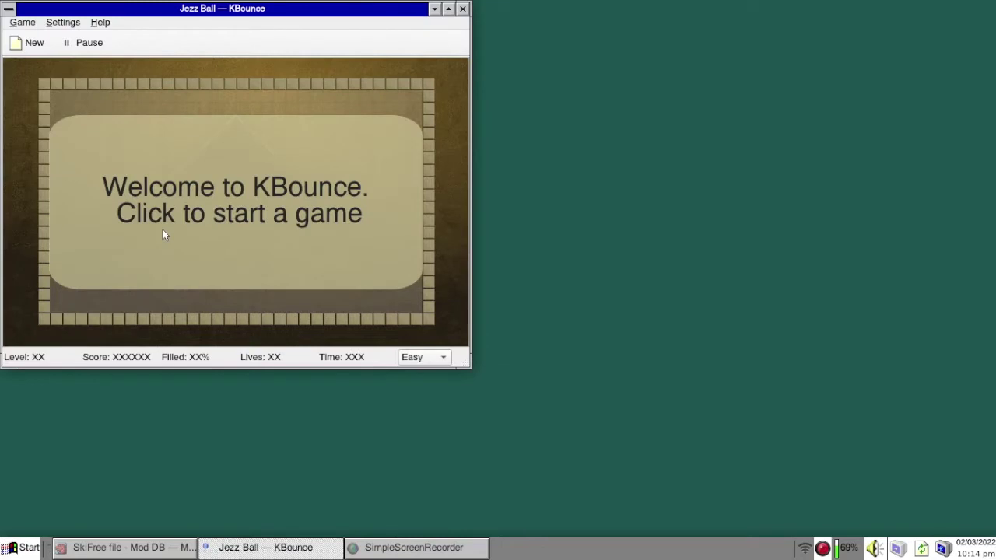
pyautogui.click(204, 224)
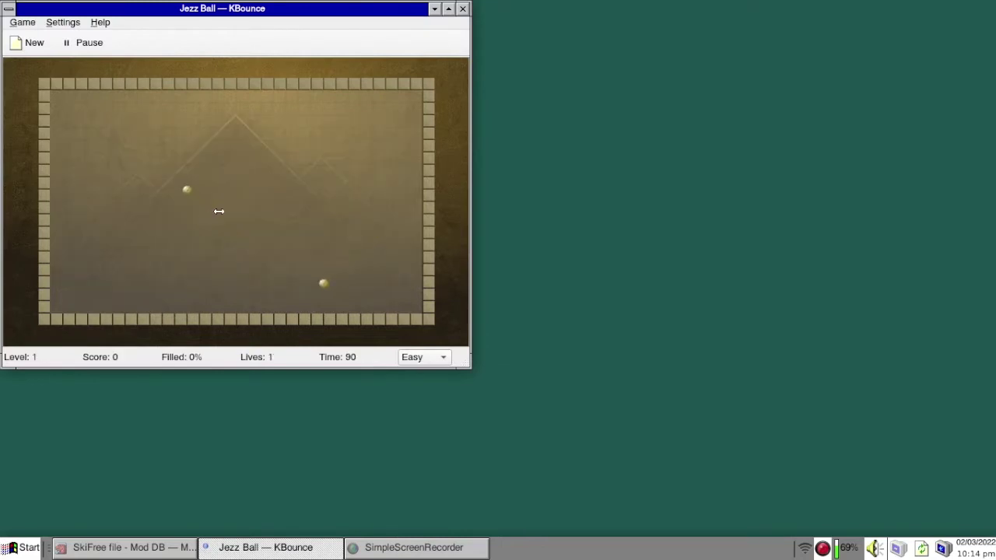
pyautogui.click(260, 257)
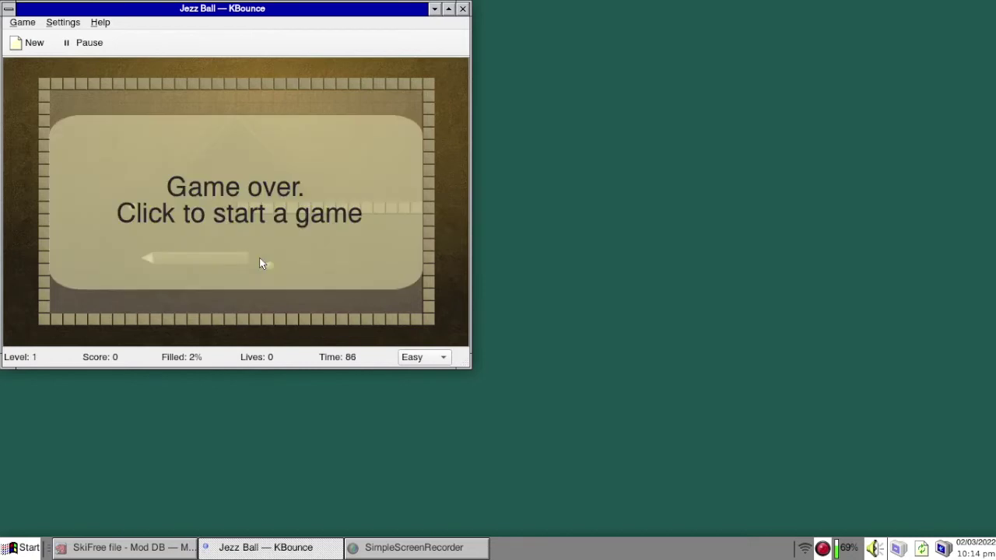
# - Look through the Settings and Game menus and turn on game sounds
pyautogui.click(60, 24)
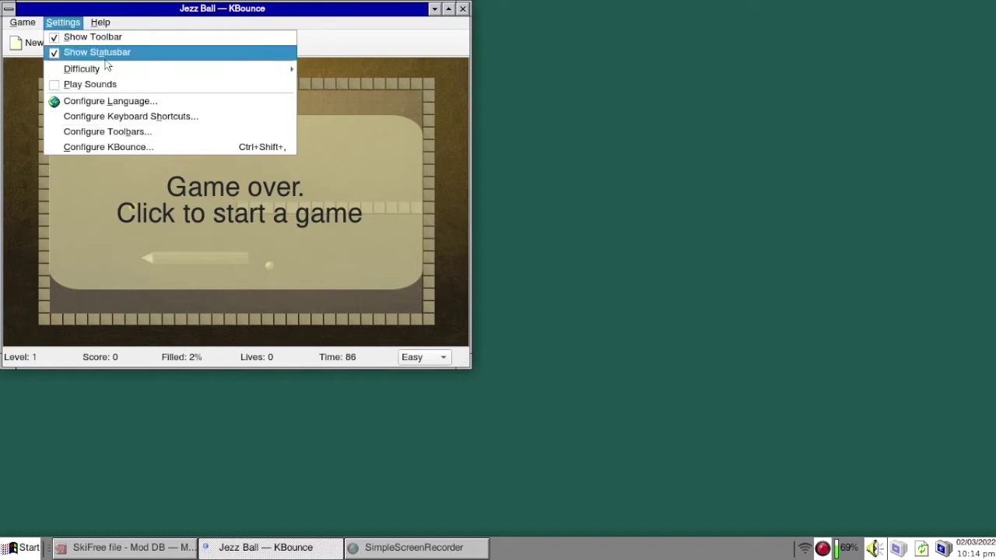
pyautogui.click(51, 24)
pyautogui.click(23, 23)
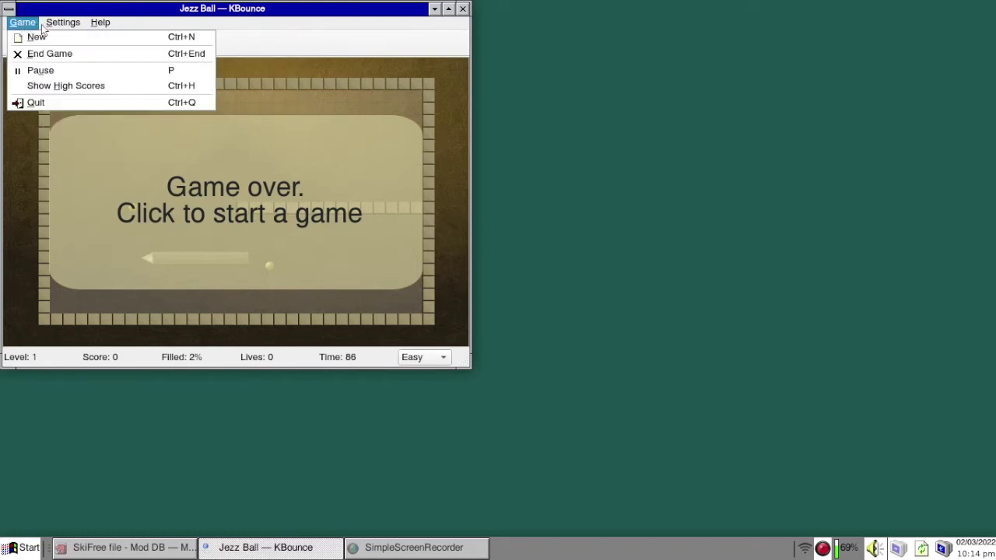
pyautogui.moveTo(62, 24)
pyautogui.moveTo(80, 70)
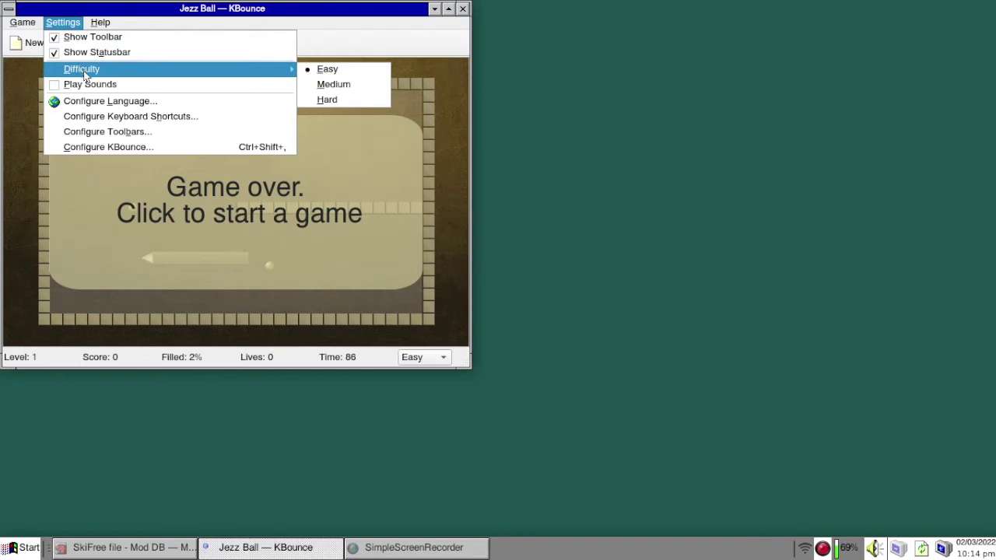
pyautogui.click(87, 81)
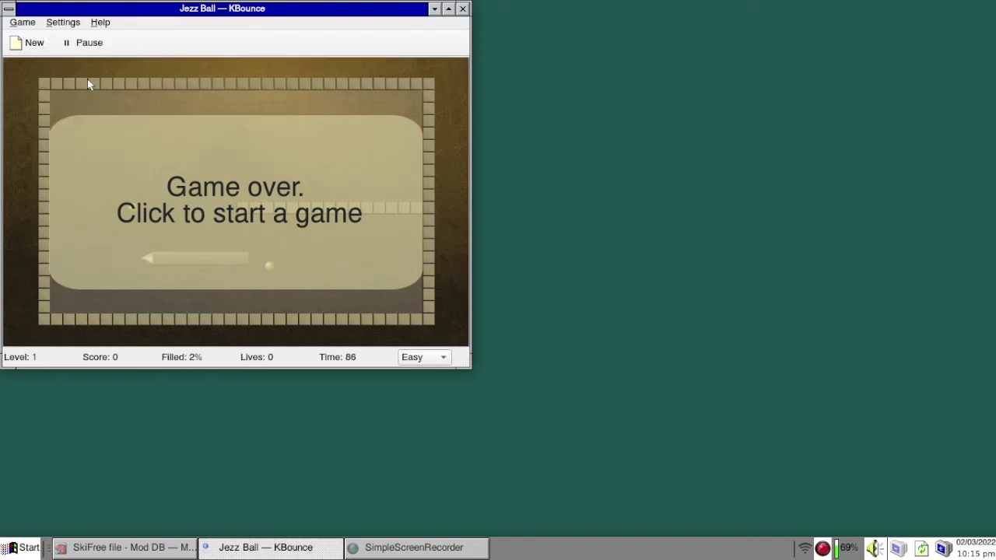
# - Start a new game, build one horizontal and two vertical walls, then turn sounds off
pyautogui.click(223, 194)
pyautogui.click(254, 209)
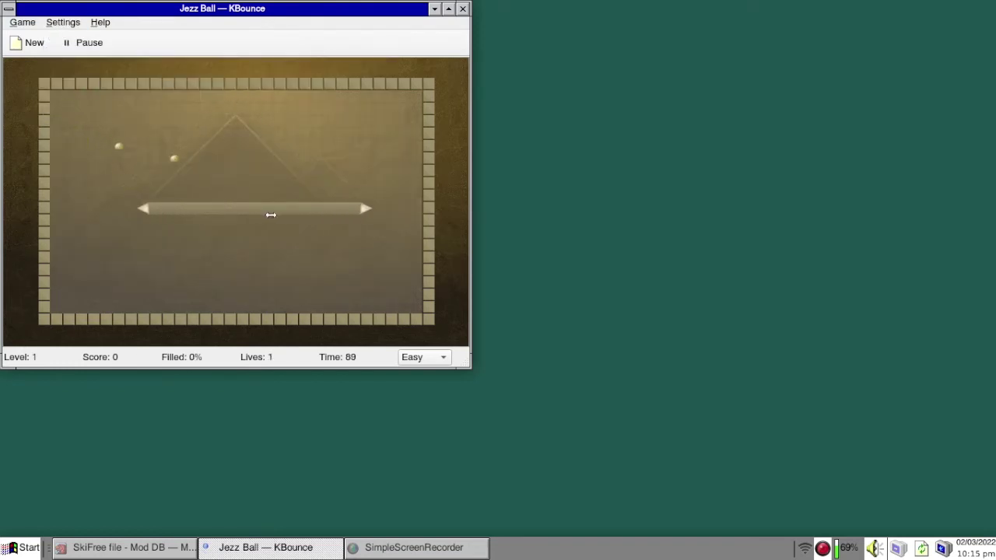
pyautogui.rightClick(254, 162)
pyautogui.click(255, 161)
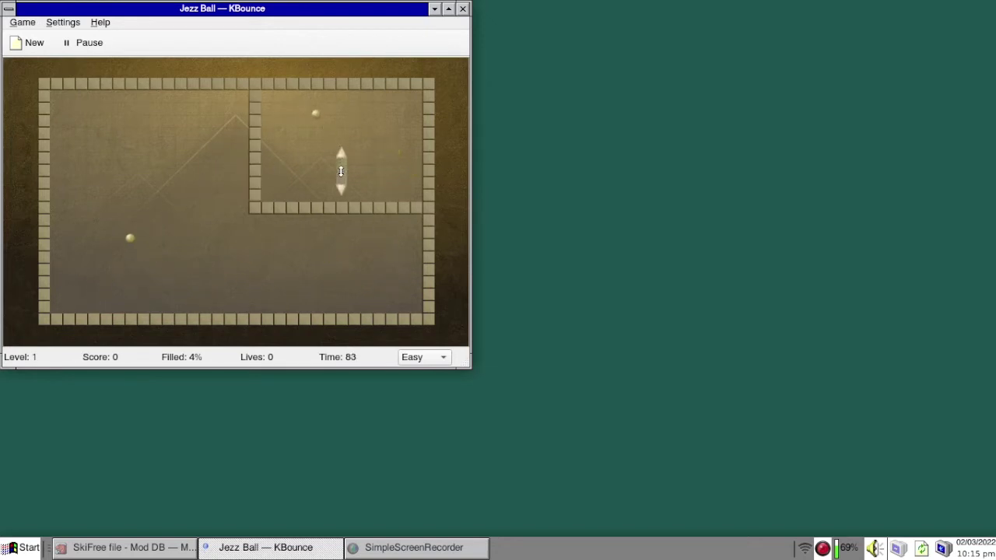
pyautogui.click(287, 162)
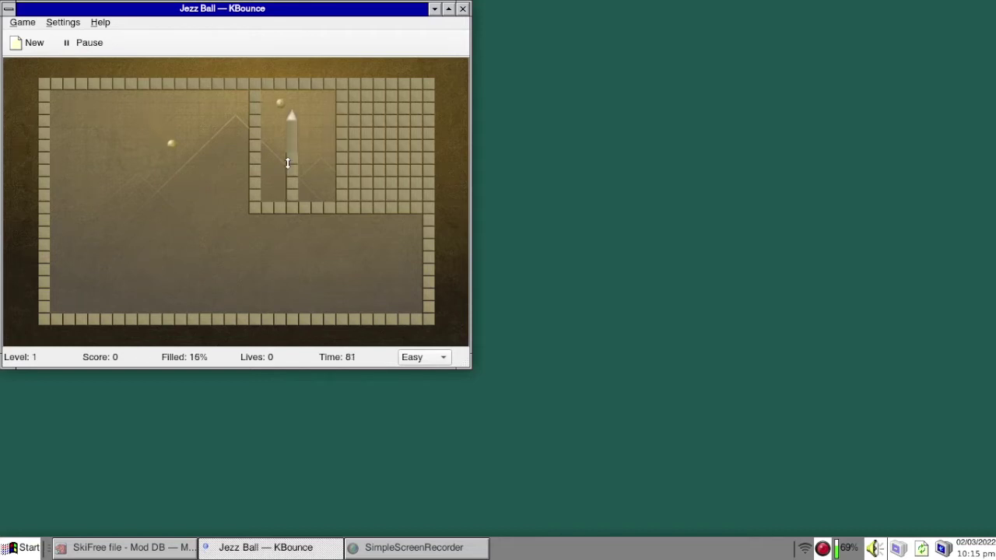
pyautogui.click(62, 22)
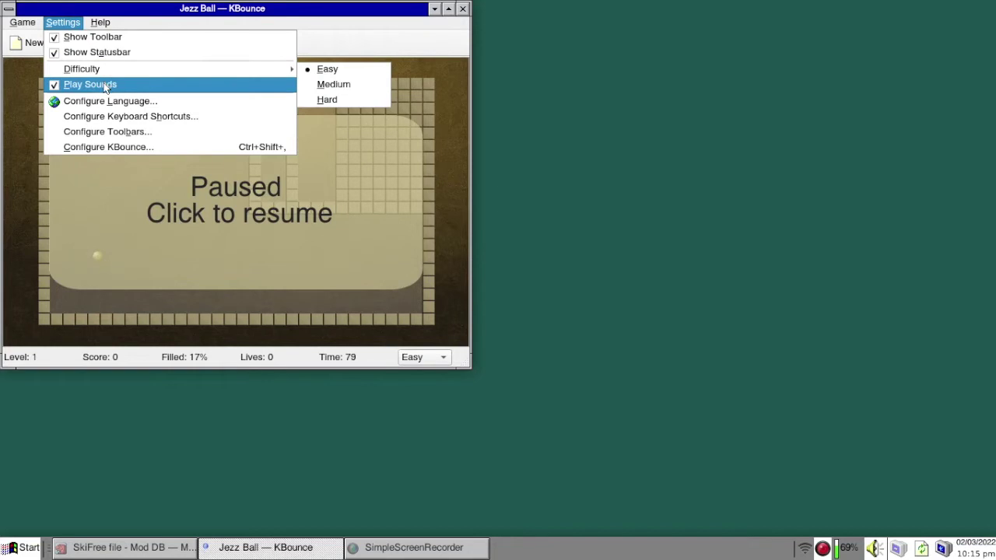
pyautogui.click(84, 84)
# - Apply the Strange Geometry theme in Configure KBounce, then quit the game
pyautogui.click(78, 23)
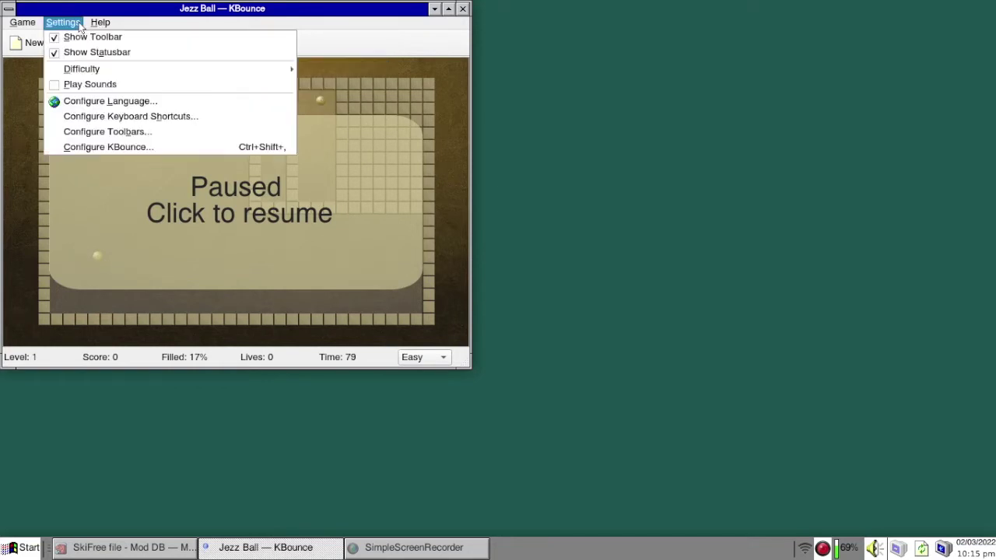
pyautogui.click(178, 148)
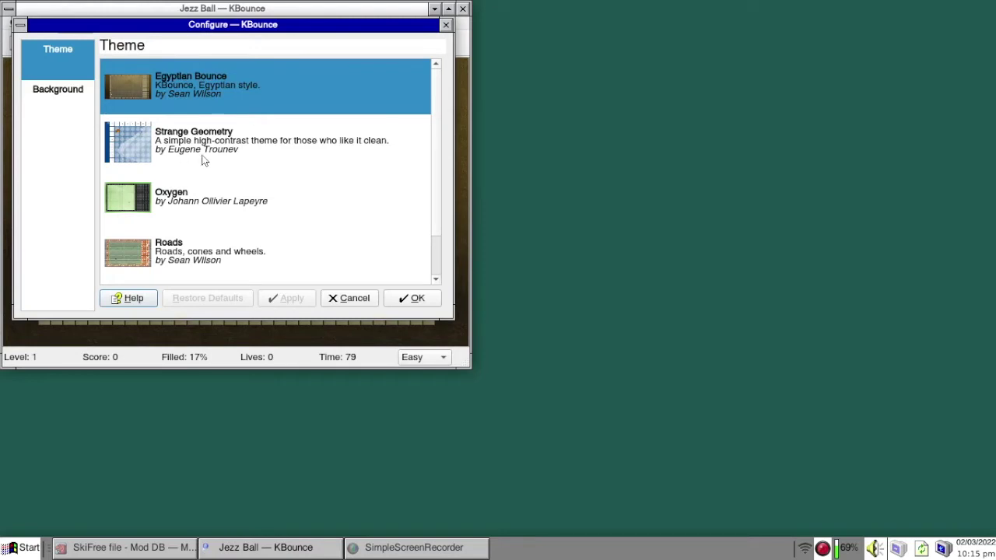
pyautogui.scroll(-1, 202, 159)
pyautogui.scroll(1, 202, 159)
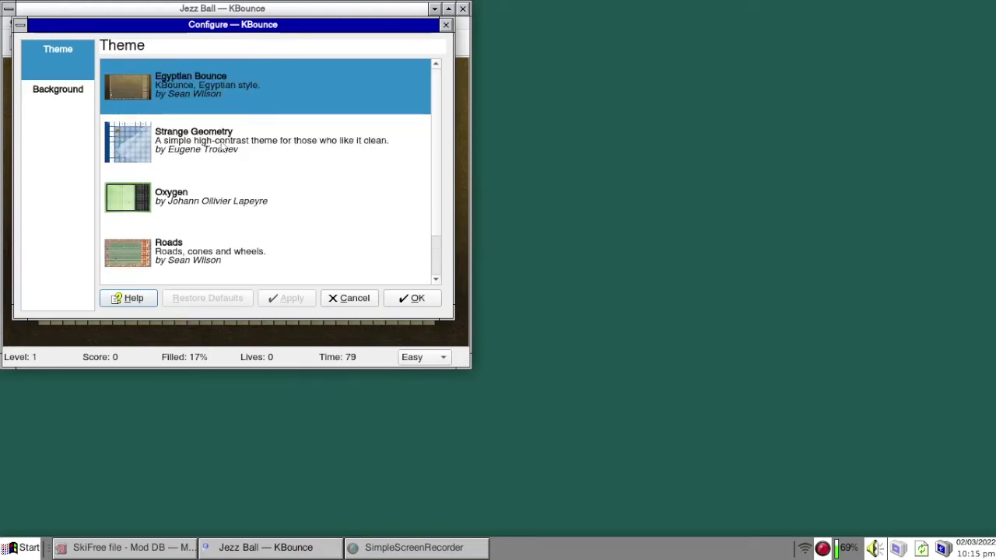
pyautogui.click(88, 91)
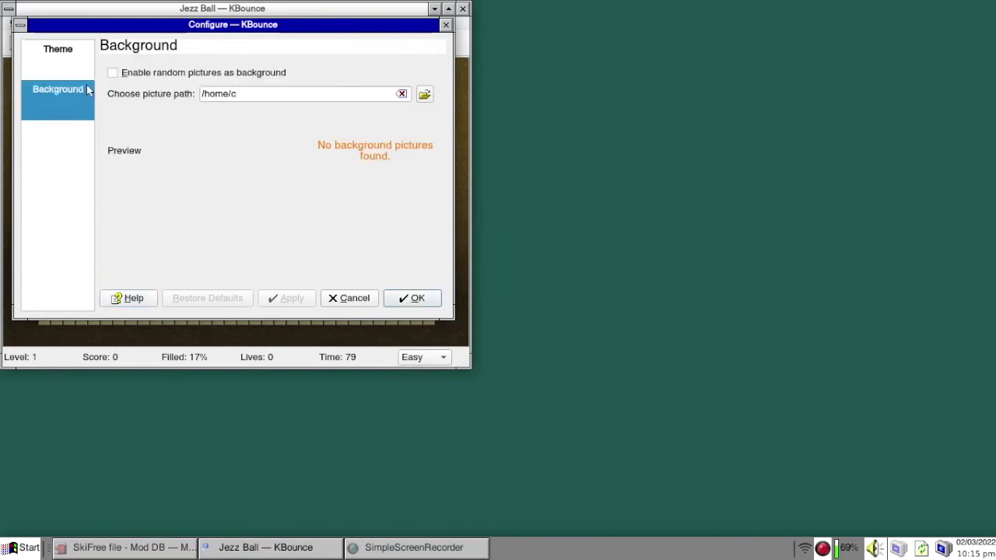
pyautogui.click(68, 63)
pyautogui.click(177, 137)
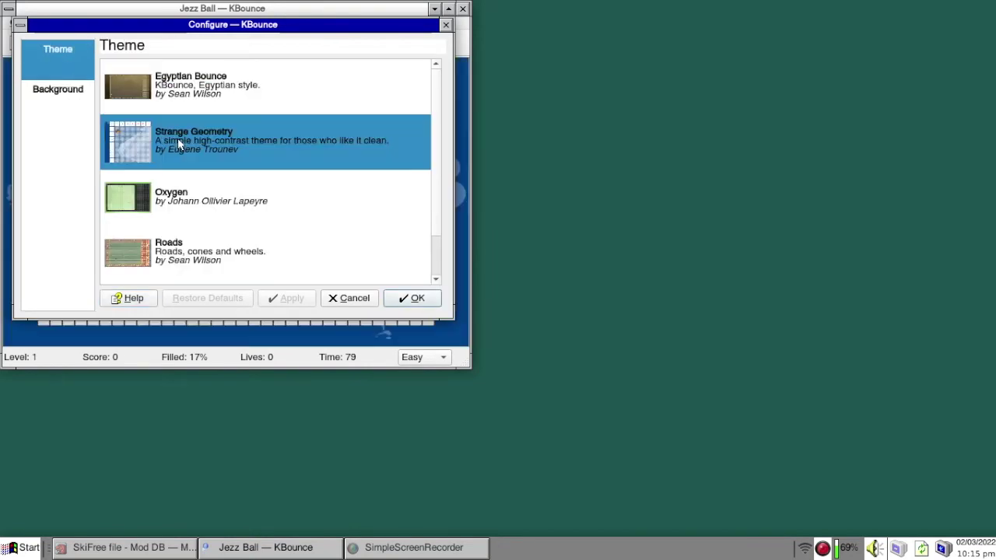
pyautogui.click(426, 299)
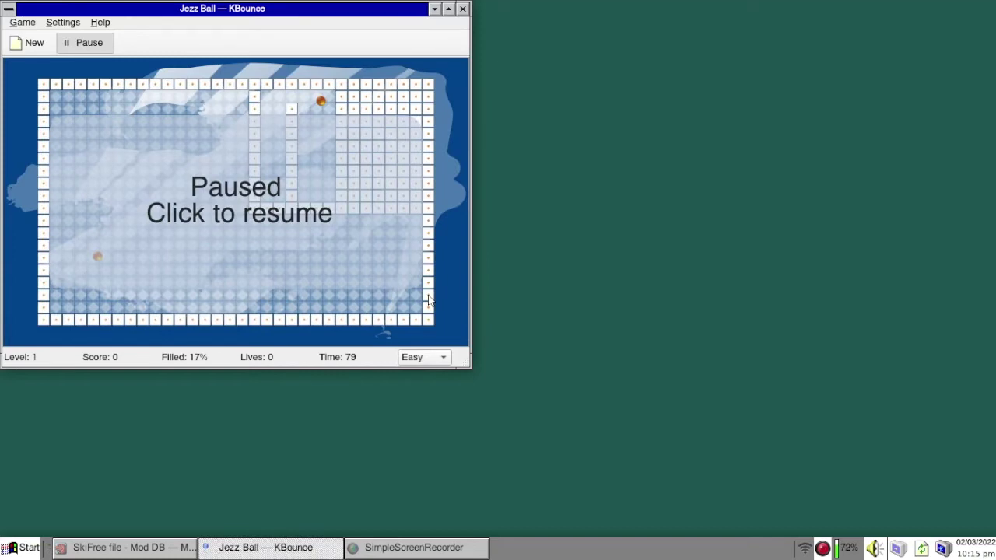
pyautogui.click(462, 9)
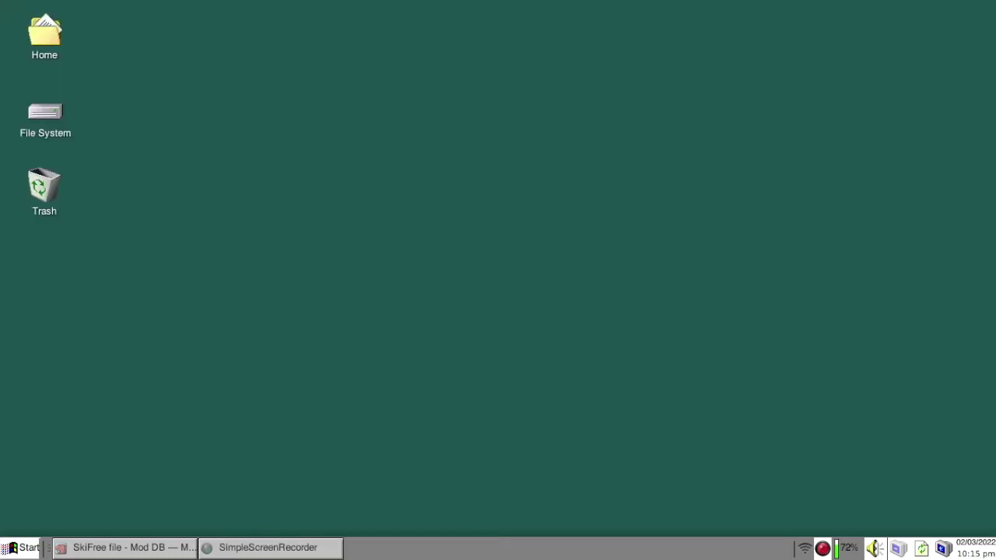
pyautogui.click(27, 548)
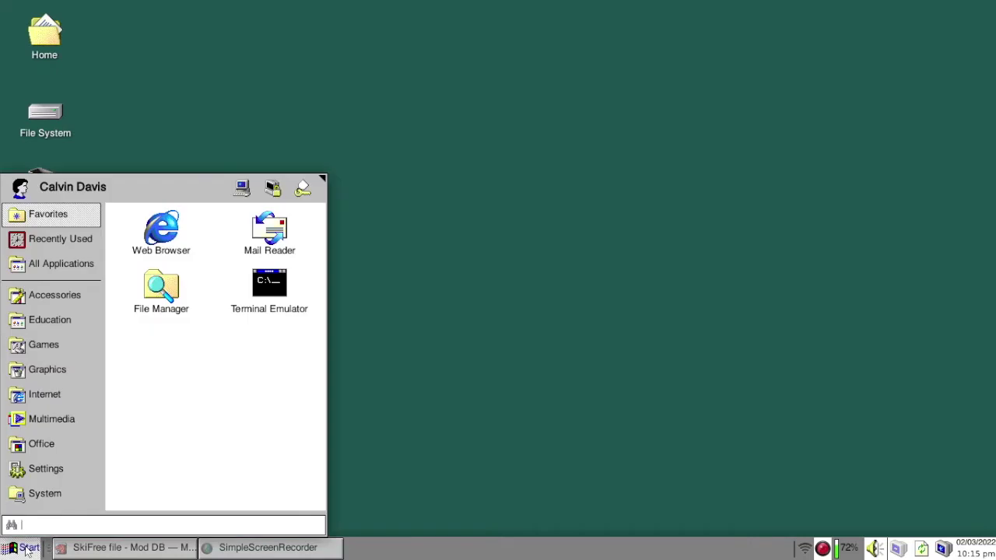
pyautogui.moveTo(45, 345)
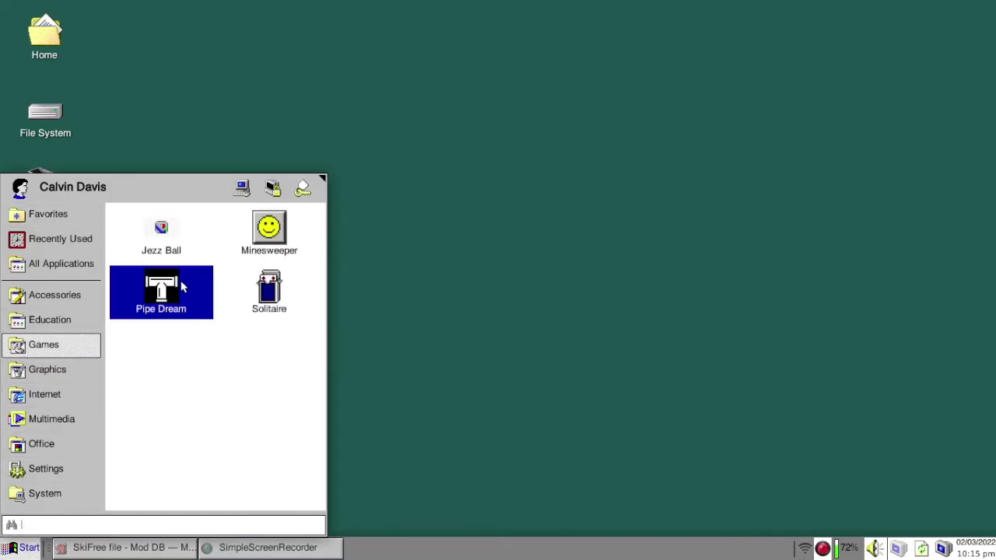
pyautogui.click(244, 290)
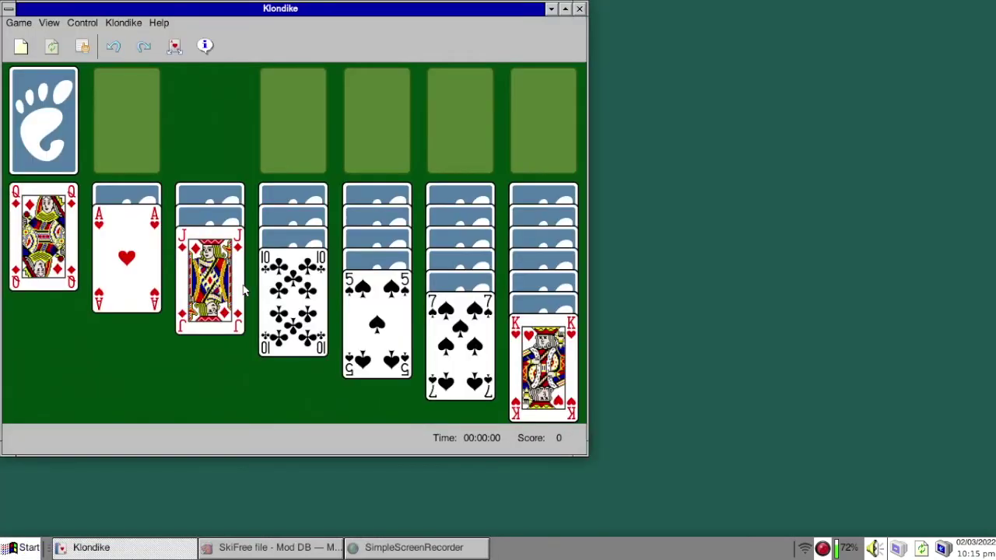
pyautogui.click(126, 23)
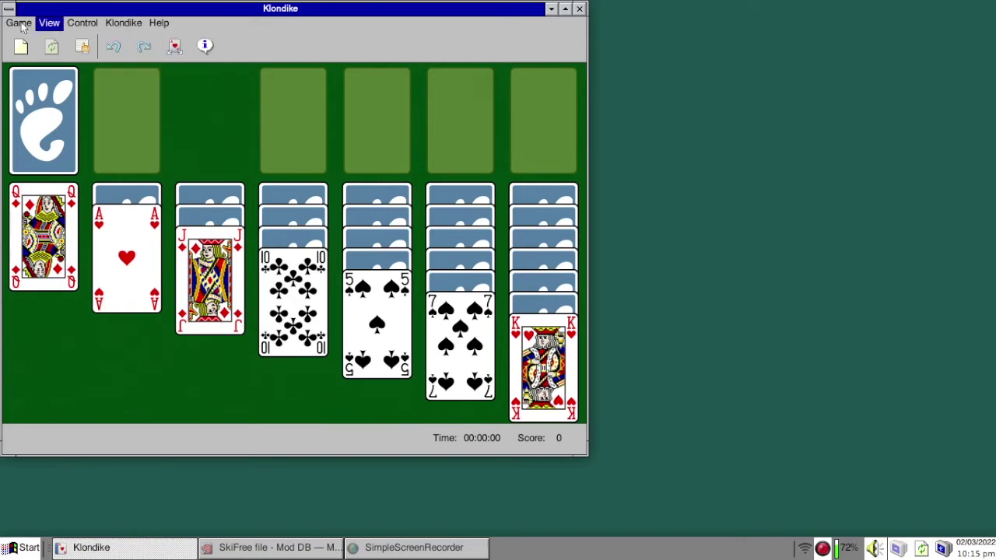
pyautogui.moveTo(17, 25)
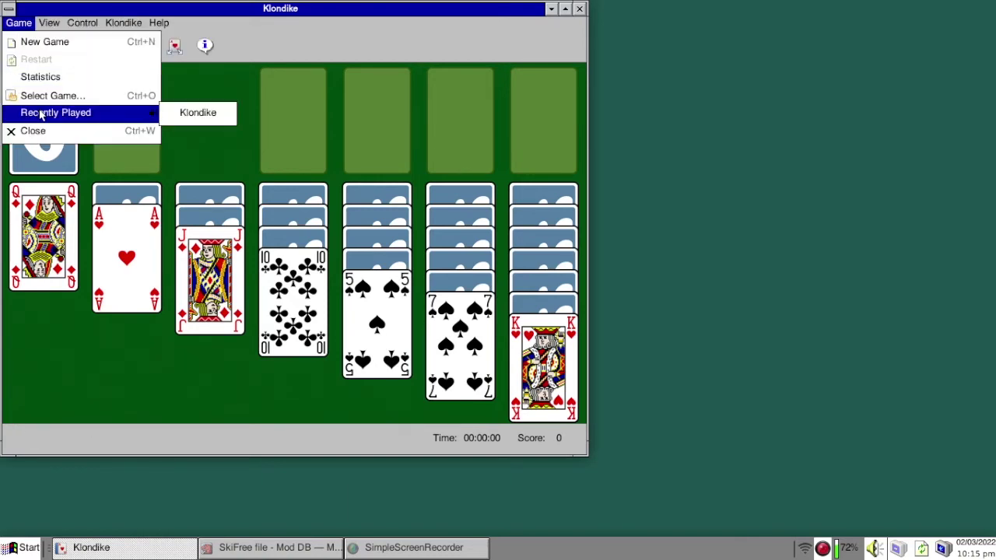
pyautogui.moveTo(51, 25)
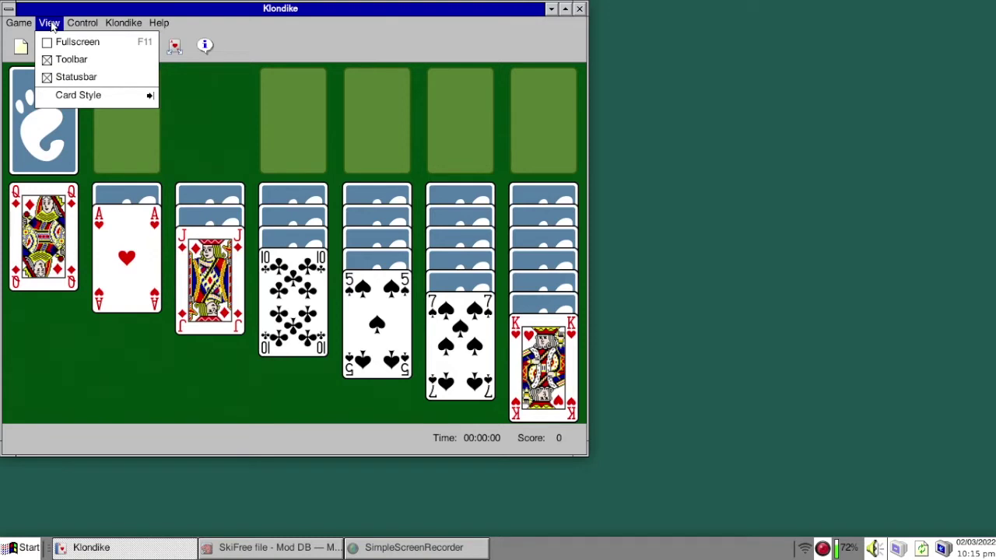
pyautogui.moveTo(99, 98)
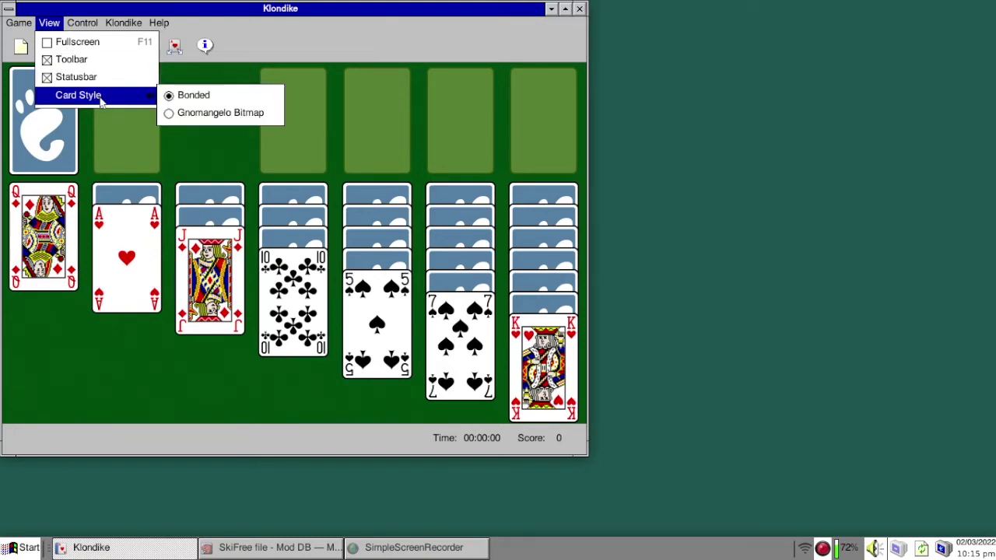
pyautogui.click(196, 111)
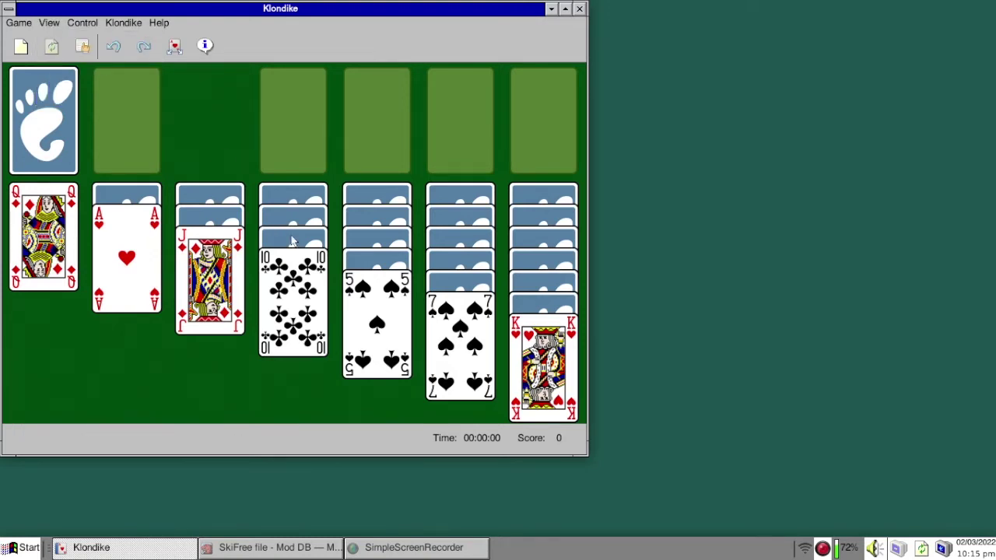
pyautogui.click(142, 24)
pyautogui.click(142, 24)
pyautogui.moveTo(215, 275); pyautogui.dragTo(77, 260)
pyautogui.click(580, 9)
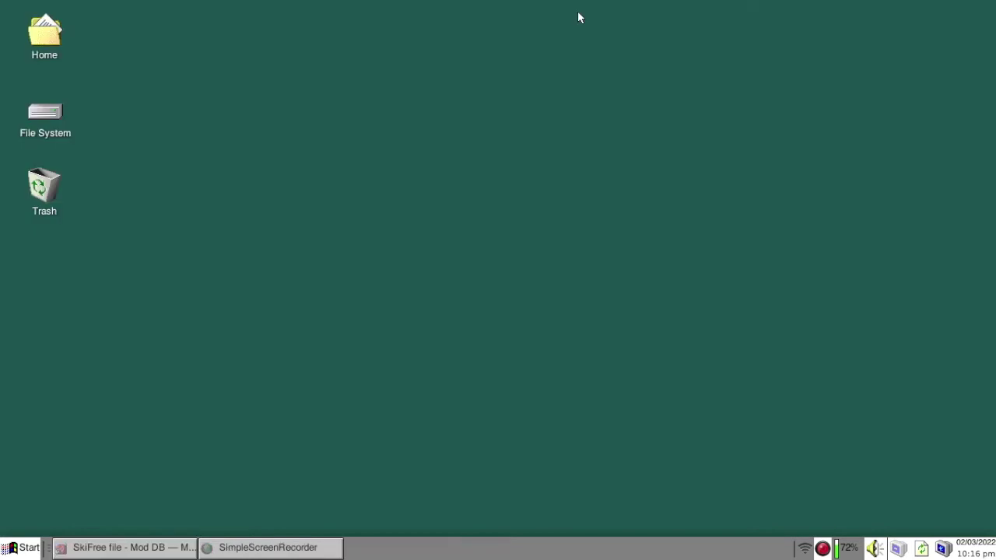
# - Launch the Vodovod pipe game from the application menu
pyautogui.click(26, 546)
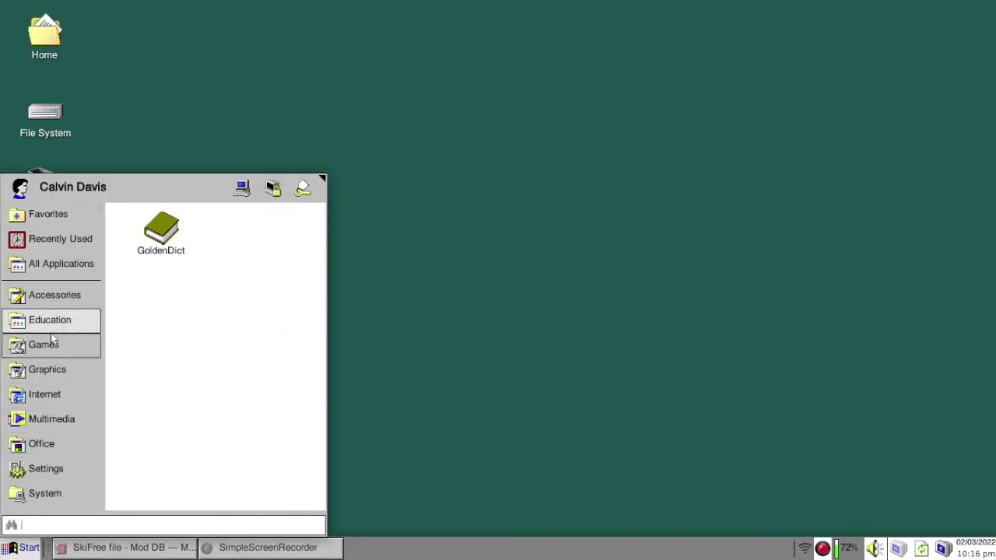
pyautogui.moveTo(53, 348)
pyautogui.click(157, 309)
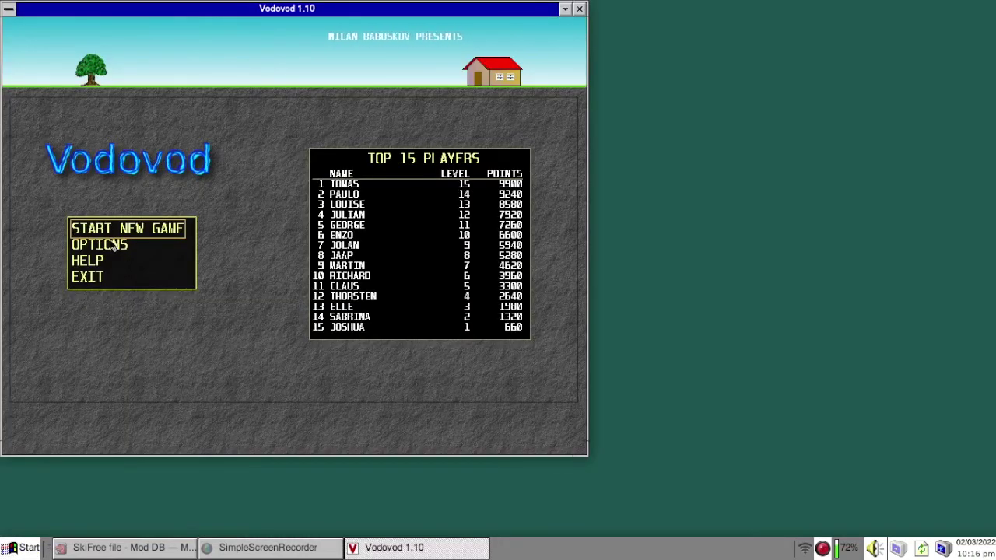
# - Review Vodovod's options, then start a new beginner-level game
pyautogui.click(114, 246)
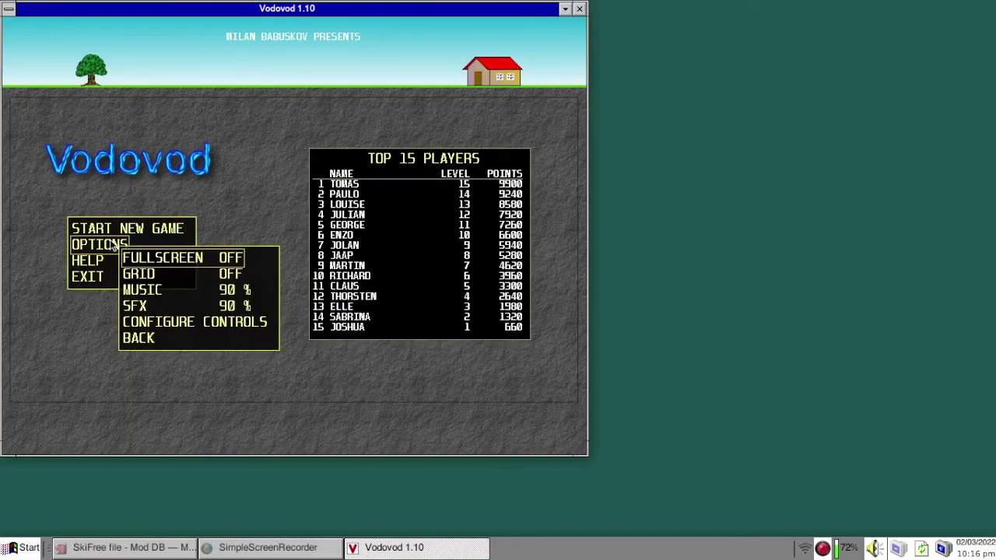
pyautogui.press('Down')
pyautogui.press('Down')
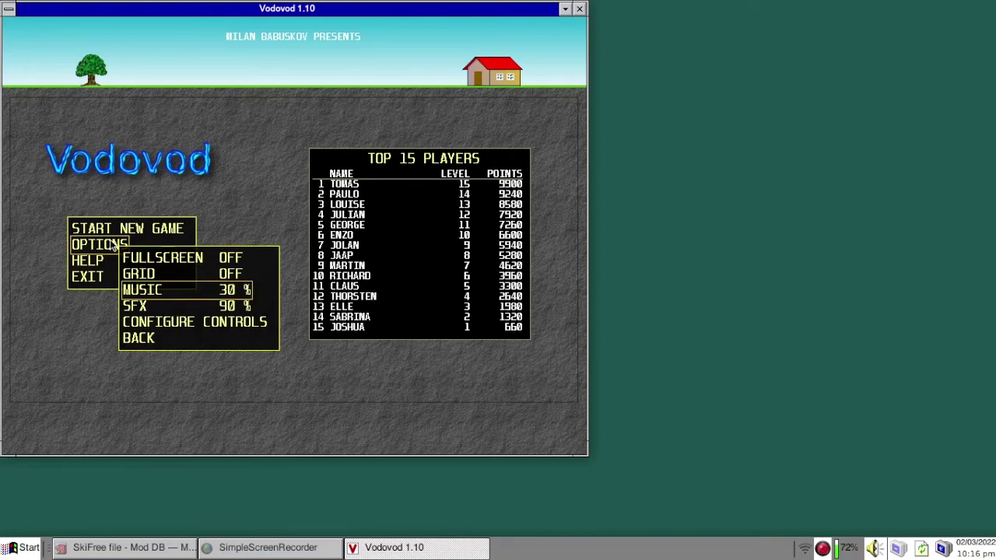
pyautogui.press('Down')
pyautogui.press('Down')
pyautogui.press('Down')
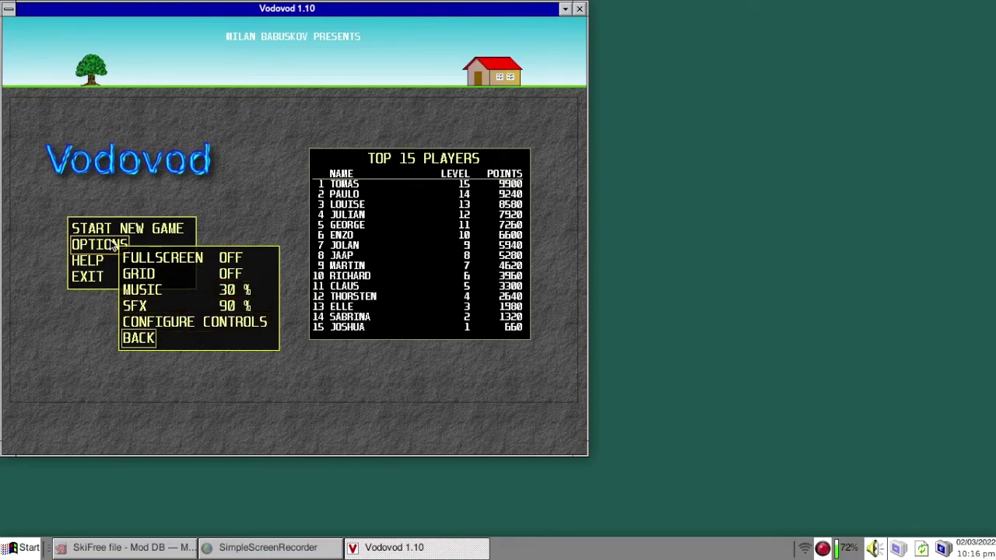
pyautogui.press('Return')
pyautogui.press('Up')
pyautogui.press('Return')
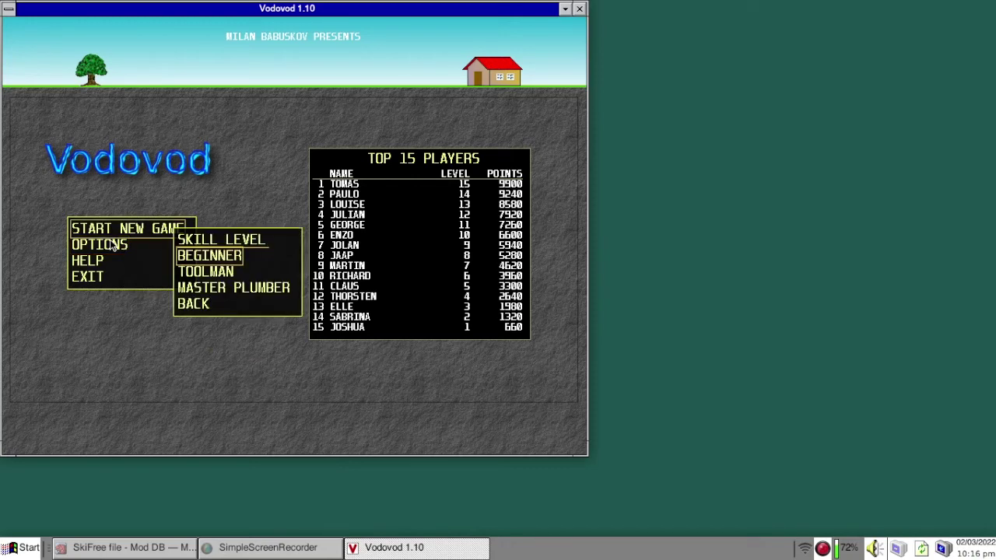
pyautogui.press('Return')
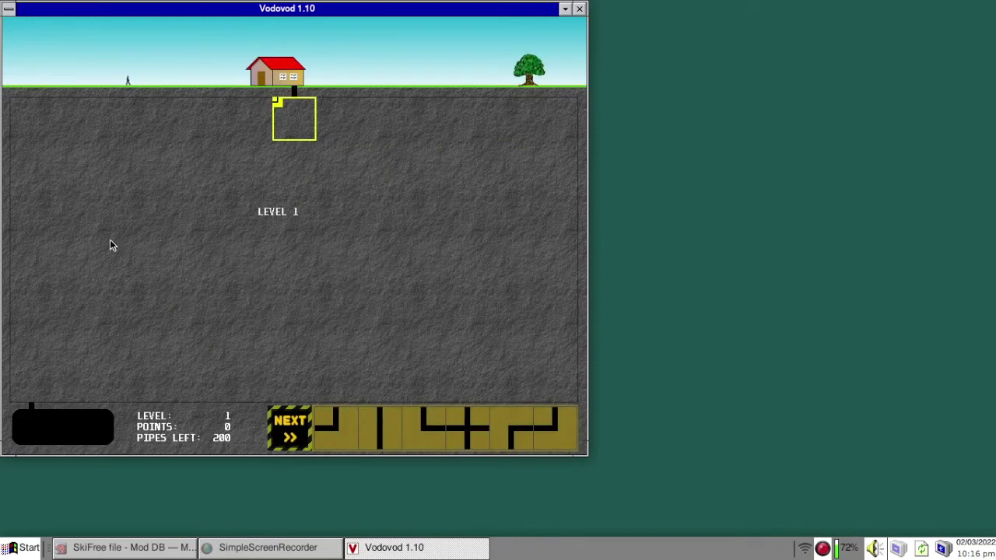
# - Lay the first vertical, elbow and cross pipe pieces leading out from the house
pyautogui.press('Left')
pyautogui.press('space')
pyautogui.press('Down')
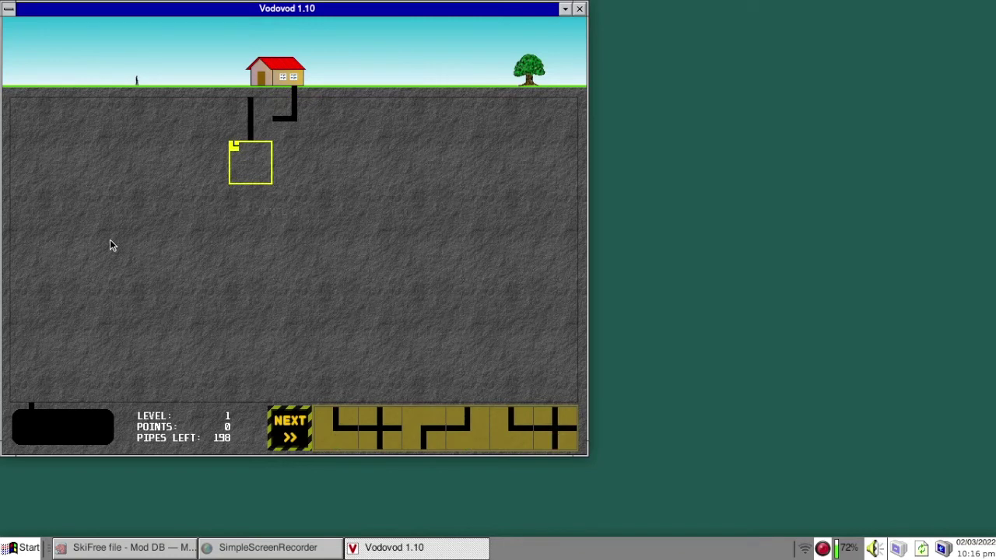
pyautogui.press('Up')
pyautogui.press('space')
pyautogui.press('space')
pyautogui.press('space')
pyautogui.press('Down')
pyautogui.press('space')
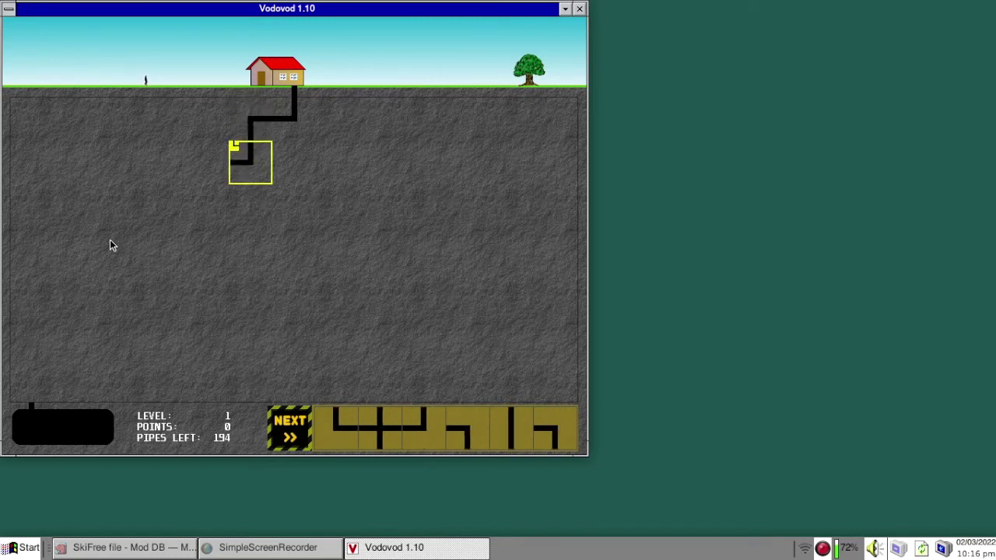
pyautogui.press('Left')
pyautogui.press('space')
pyautogui.press('space')
pyautogui.press('space')
pyautogui.press('space')
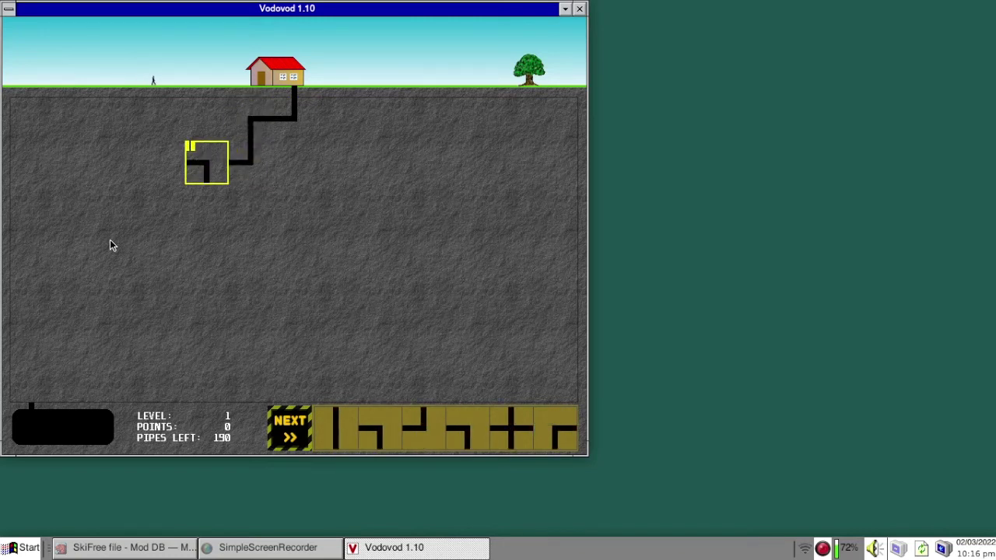
pyautogui.press('space')
pyautogui.press('space')
pyautogui.press('space')
pyautogui.press('space')
pyautogui.press('space')
pyautogui.press('space')
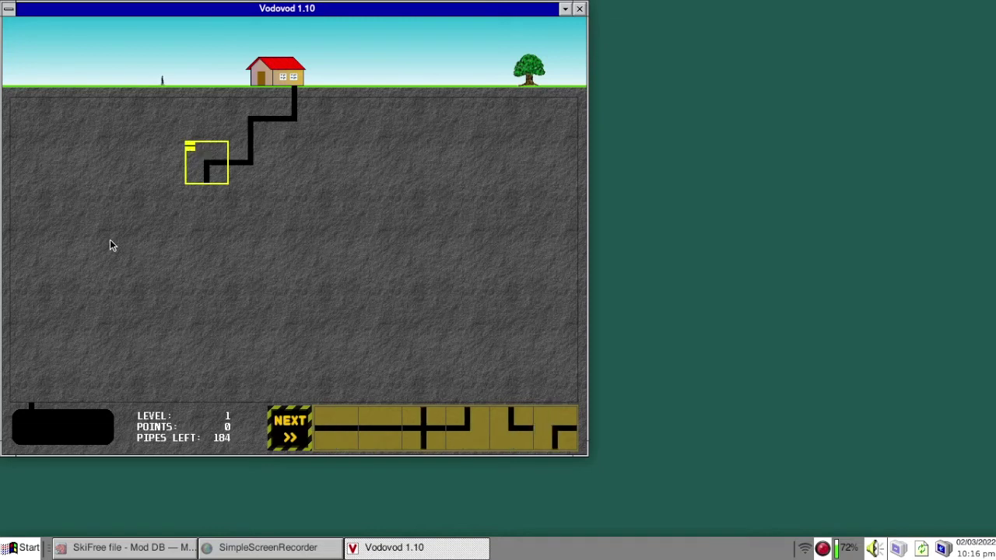
pyautogui.press('Down')
pyautogui.press('space')
pyautogui.press('space')
pyautogui.press('space')
pyautogui.press('space')
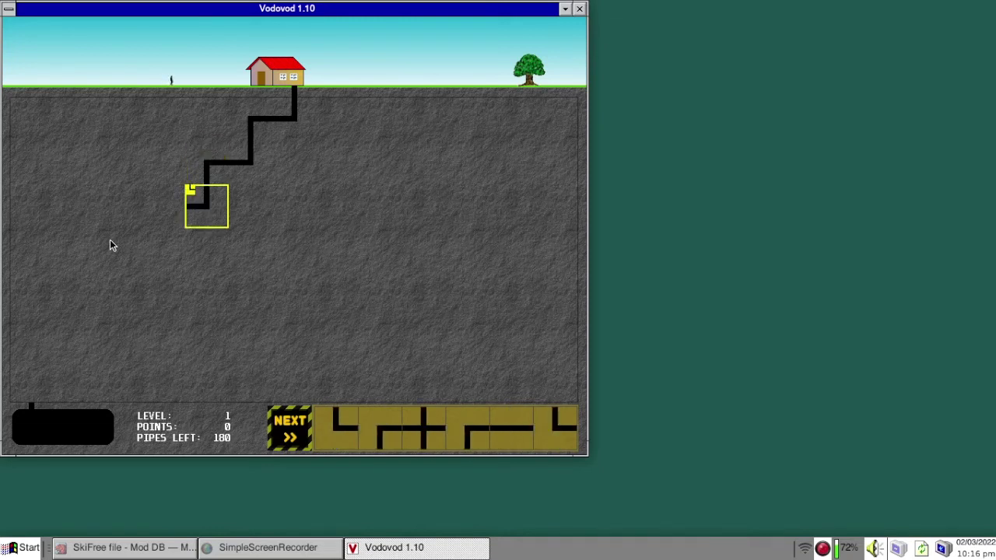
pyautogui.press('space')
pyautogui.press('Right')
pyautogui.press('space')
pyautogui.press('space')
pyautogui.press('space')
pyautogui.press('space')
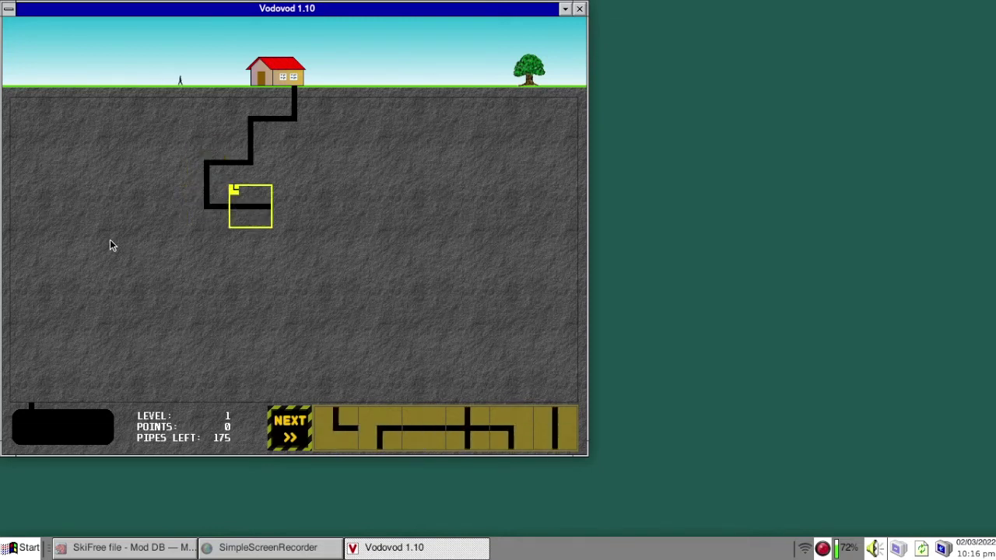
pyautogui.press('Right')
# - Extend the pipeline down, right and up until water flows for 280 points, then open the applications menu
pyautogui.press('space')
pyautogui.press('space')
pyautogui.press('space')
pyautogui.press('space')
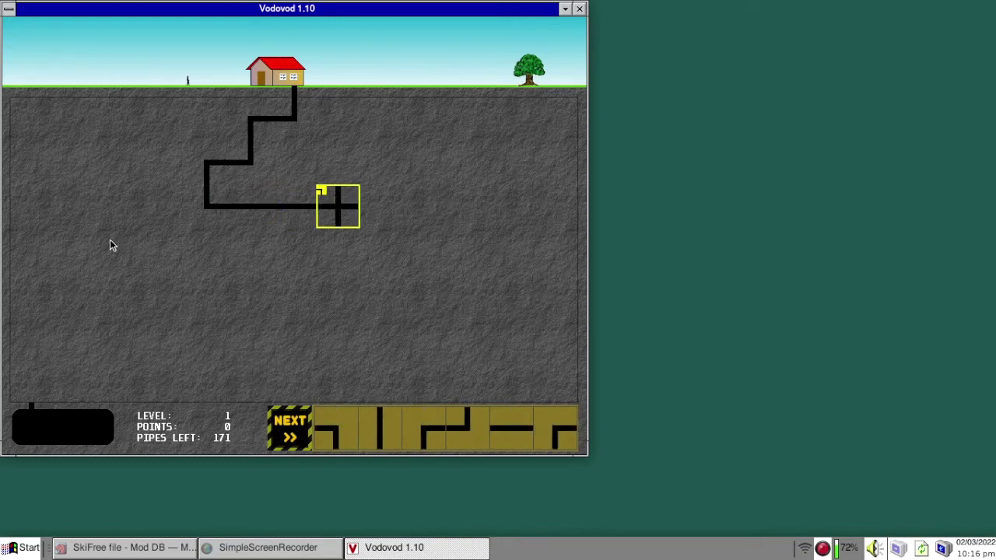
pyautogui.press('Right')
pyautogui.press('space')
pyautogui.press('Down')
pyautogui.press('space')
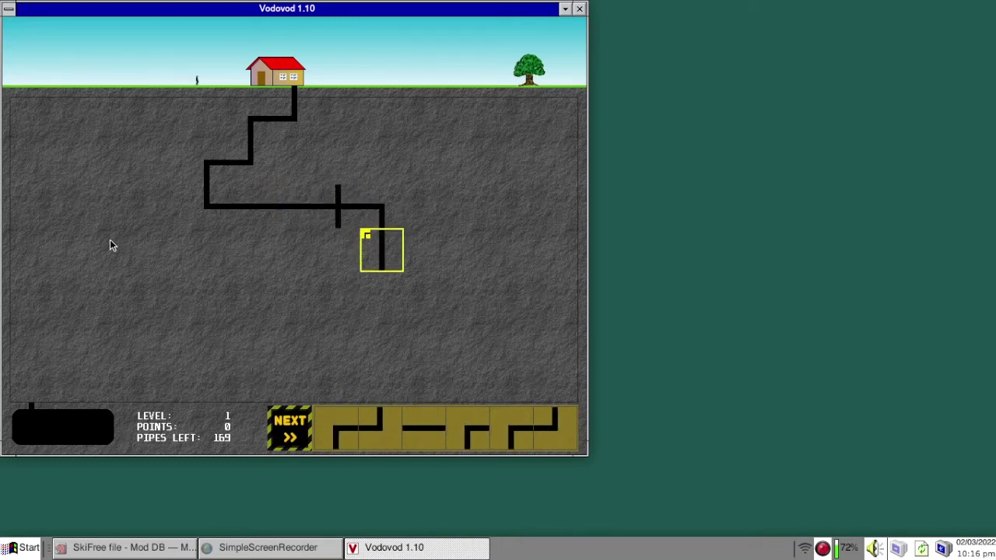
pyautogui.press('Down')
pyautogui.press('space')
pyautogui.press('space')
pyautogui.press('space')
pyautogui.press('space')
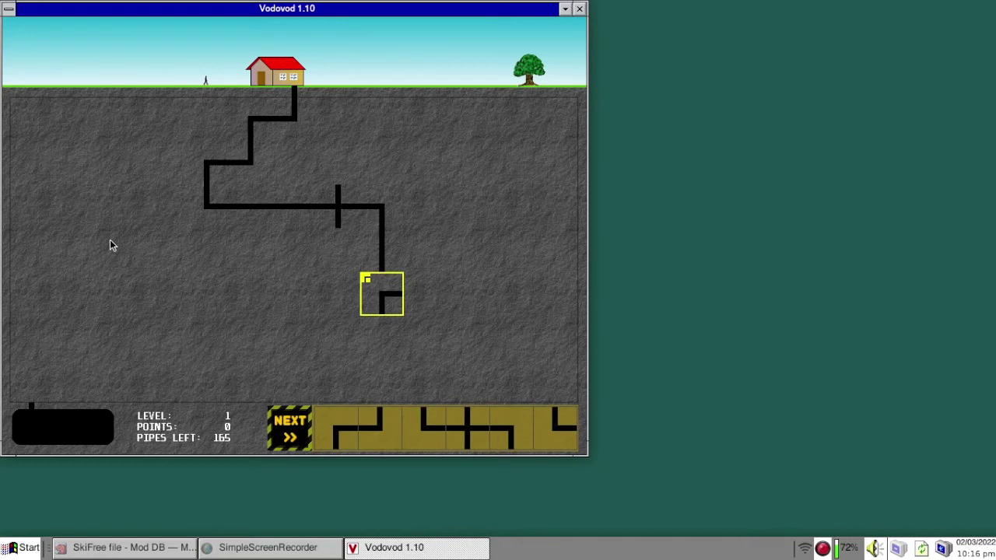
pyautogui.press('space')
pyautogui.press('space')
pyautogui.press('space')
pyautogui.press('Right')
pyautogui.press('space')
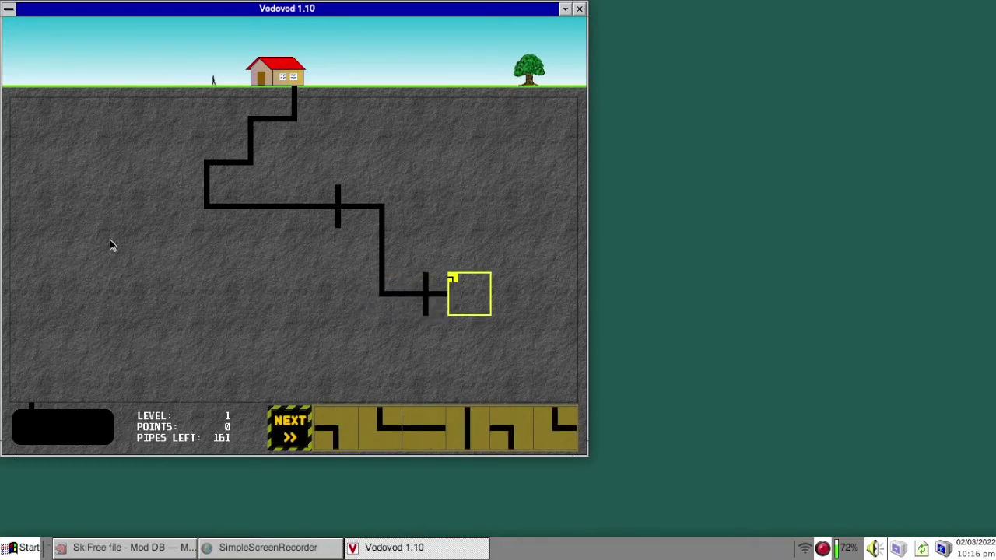
pyautogui.press('space')
pyautogui.press('space')
pyautogui.press('space')
pyautogui.press('space')
pyautogui.press('space')
pyautogui.press('space')
pyautogui.press('space')
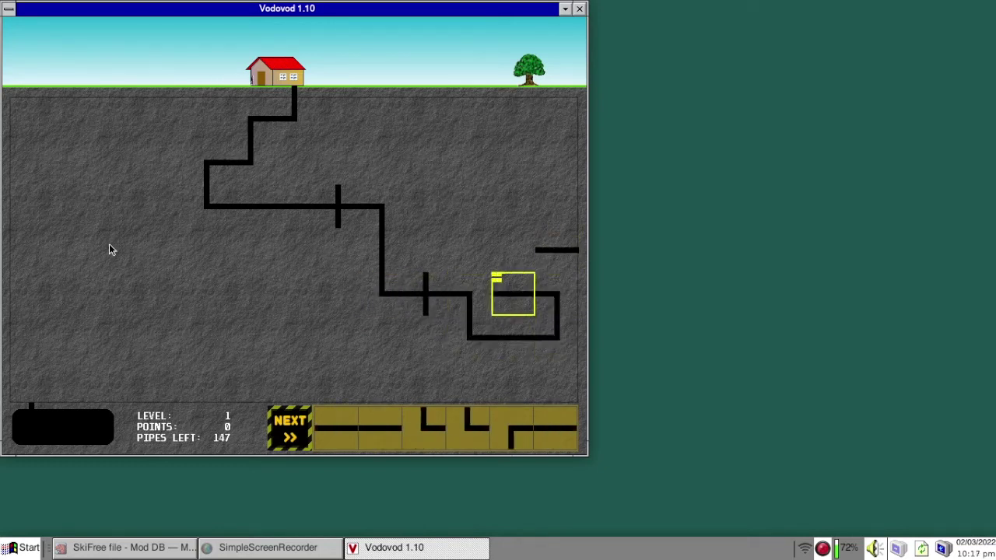
pyautogui.press('space')
pyautogui.press('space')
pyautogui.press('space')
pyautogui.press('space')
pyautogui.press('space')
pyautogui.press('space')
pyautogui.press('space')
pyautogui.press('space')
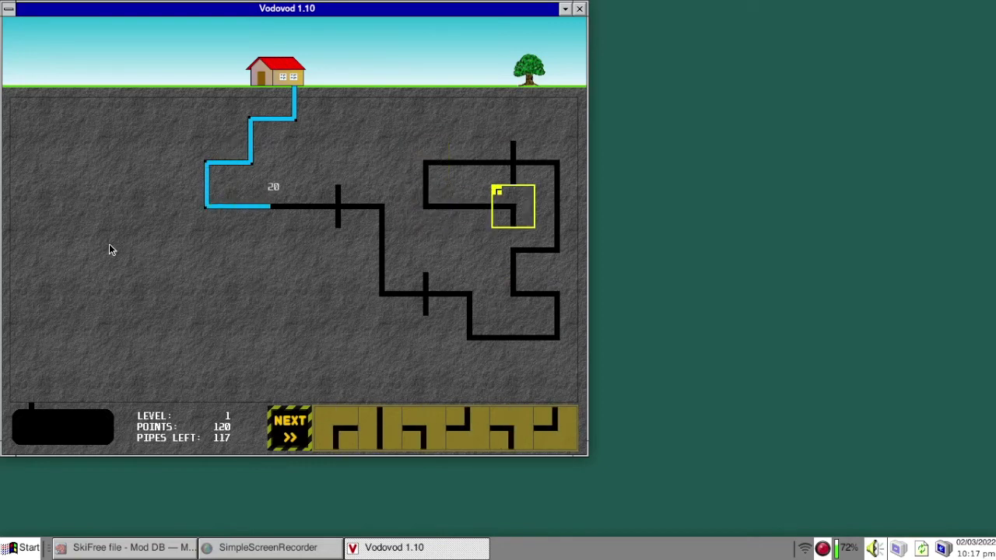
pyautogui.press('space')
pyautogui.press('space')
pyautogui.press('space')
pyautogui.press('space')
pyautogui.press('Up')
pyautogui.press('Up')
pyautogui.press('space')
pyautogui.press('space')
pyautogui.press('space')
pyautogui.press('space')
pyautogui.press('space')
pyautogui.press('space')
pyautogui.press('space')
pyautogui.press('space')
pyautogui.press('space')
pyautogui.press('space')
pyautogui.press('space')
pyautogui.press('space')
pyautogui.press('Right')
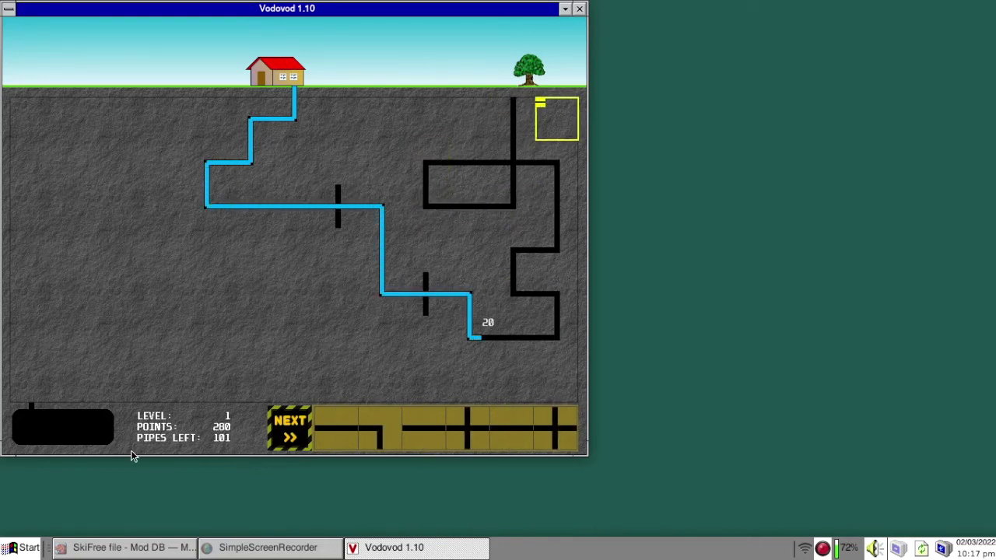
pyautogui.press('space')
pyautogui.press('space')
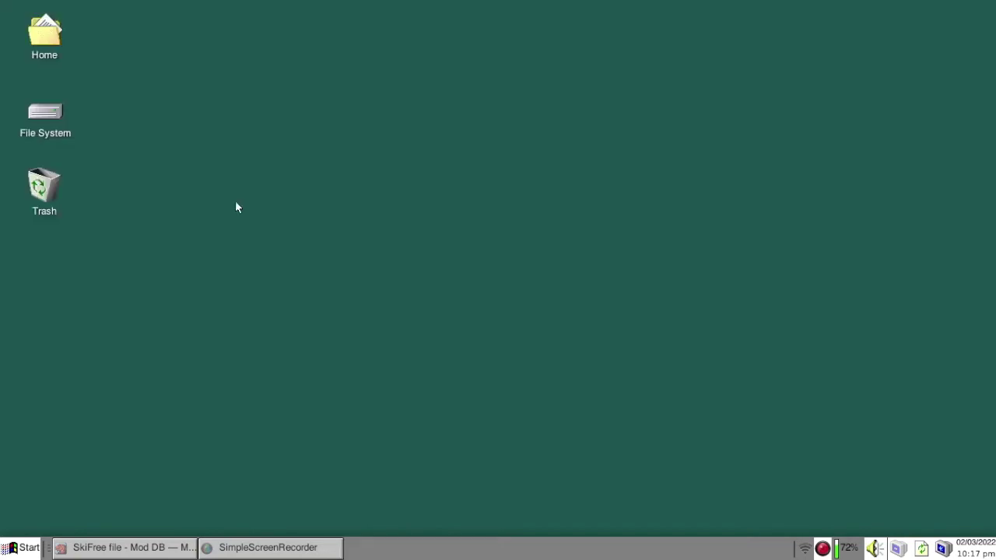
pyautogui.click(23, 548)
# - Launch MS Paint (KolourPaint) from Graphics and draw a looping freehand line
pyautogui.moveTo(69, 374)
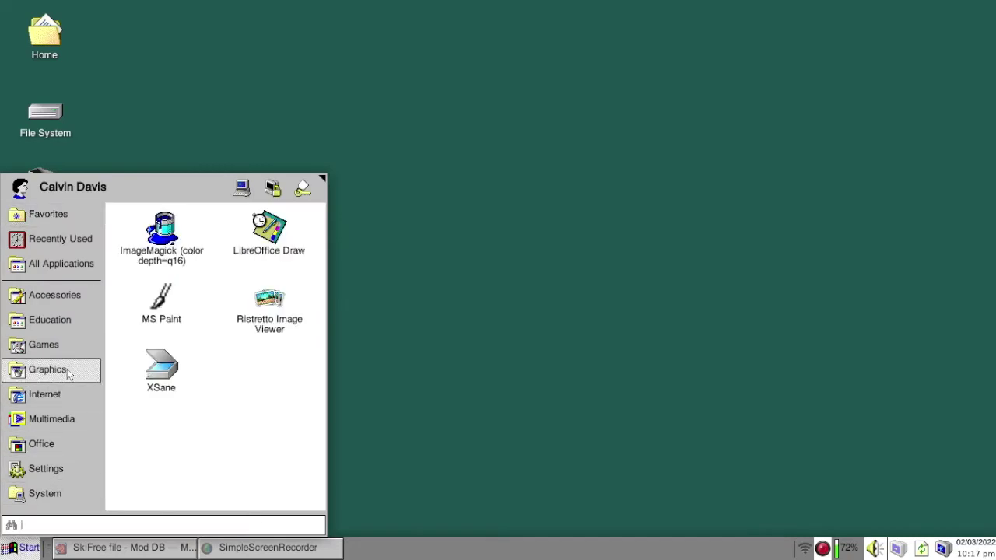
pyautogui.click(185, 296)
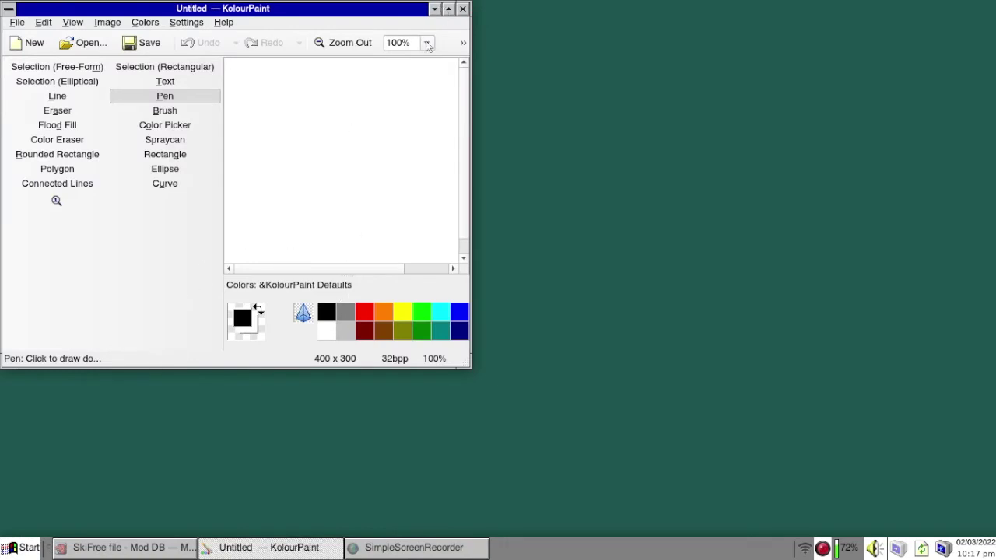
pyautogui.moveTo(349, 115)
pyautogui.mouseDown()
pyautogui.moveTo(340, 118)
pyautogui.moveTo(335, 198)
pyautogui.moveTo(377, 166)
pyautogui.moveTo(340, 98)
pyautogui.mouseUp()
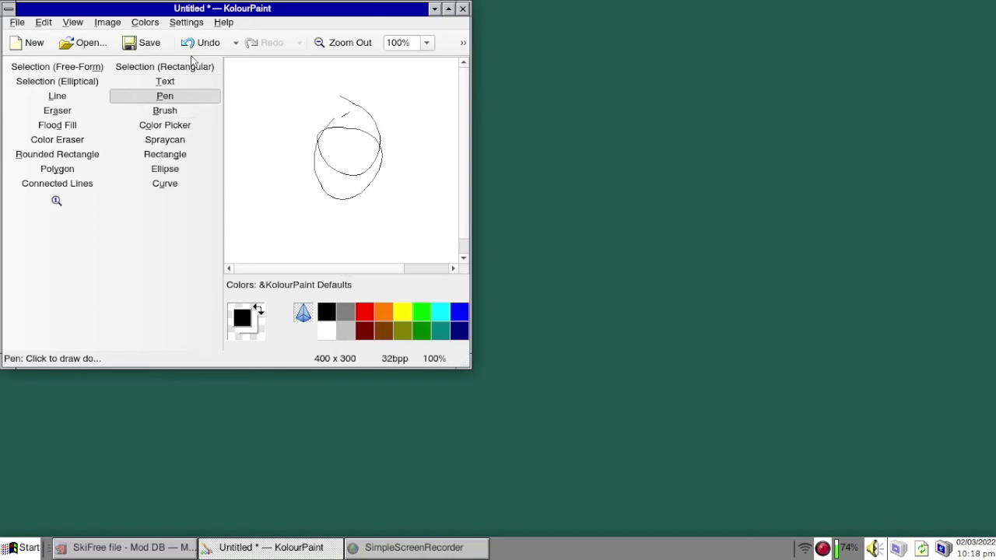
# - Spray black dots around the loop, enlarge the window, and spray navy dots too
pyautogui.click(180, 145)
pyautogui.click(289, 159)
pyautogui.moveTo(362, 148); pyautogui.dragTo(376, 179)
pyautogui.moveTo(334, 117); pyautogui.dragTo(302, 106)
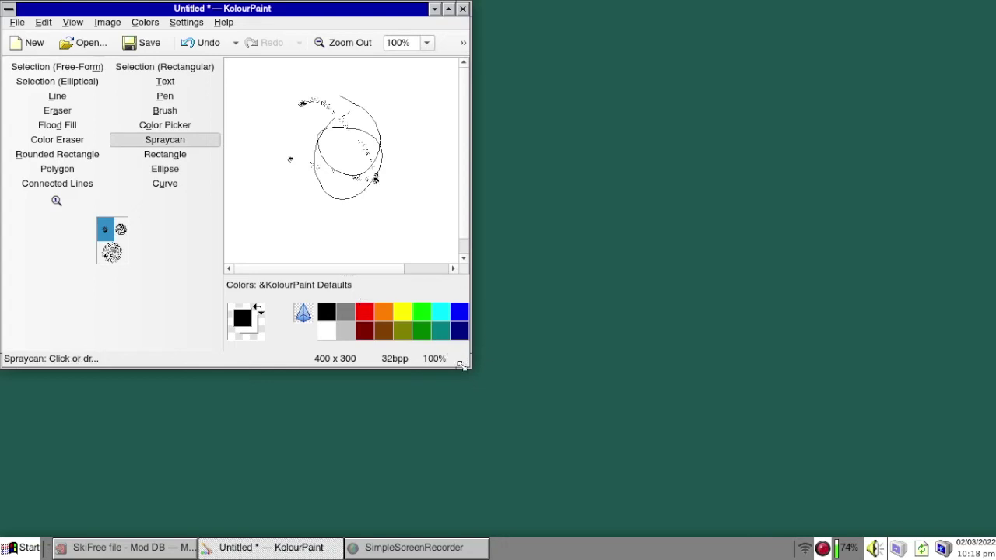
pyautogui.moveTo(461, 365); pyautogui.dragTo(759, 471)
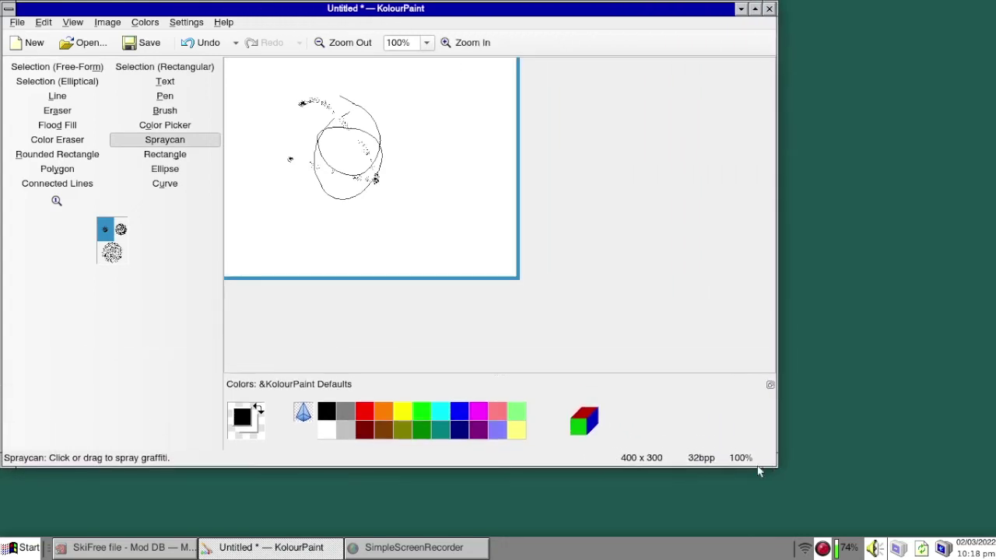
pyautogui.click(461, 432)
pyautogui.moveTo(423, 224)
pyautogui.mouseDown()
pyautogui.moveTo(352, 176)
pyautogui.moveTo(347, 182)
pyautogui.moveTo(329, 152)
pyautogui.mouseUp()
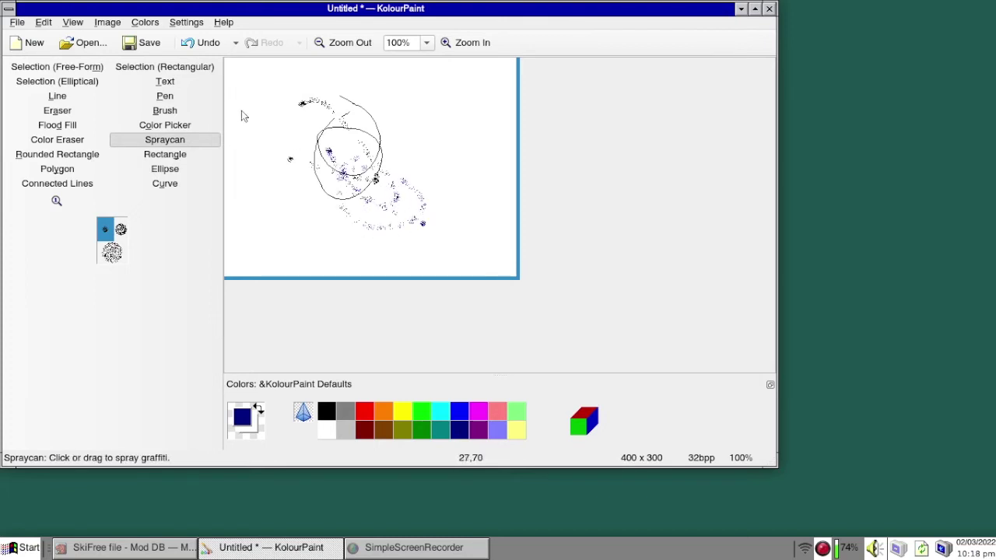
# - Add the text 'Sweet deal' in the Helv font, then close KolourPaint discarding the drawing
pyautogui.click(187, 85)
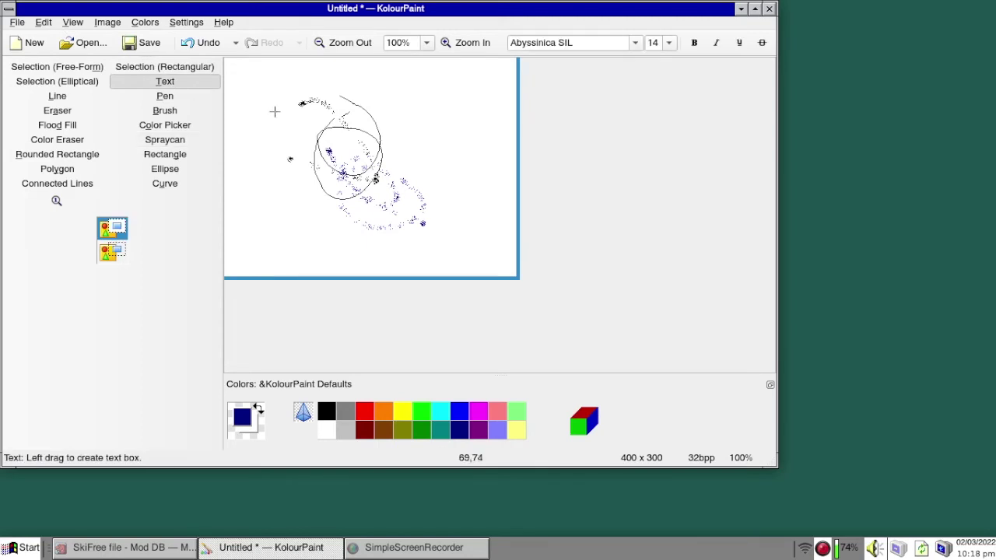
pyautogui.moveTo(274, 111); pyautogui.dragTo(459, 187)
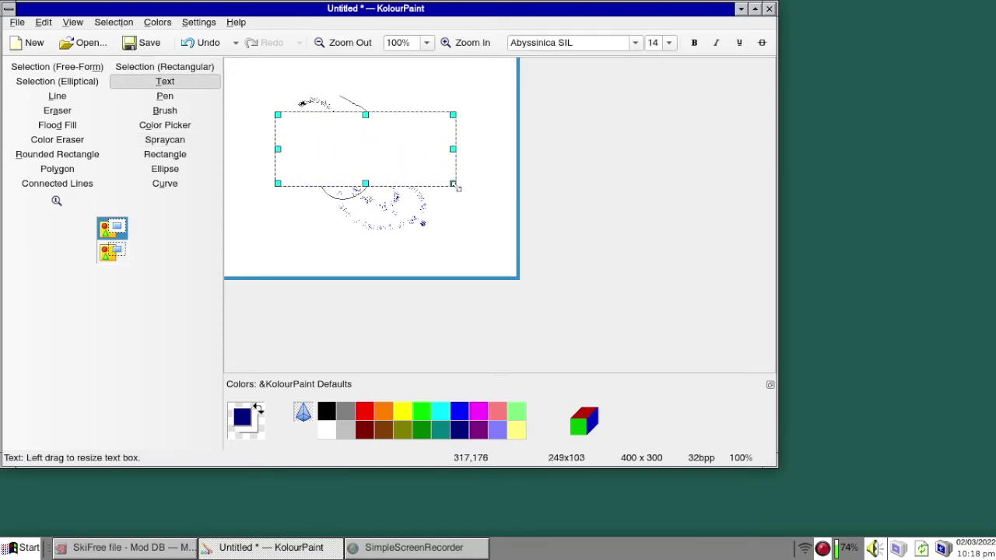
pyautogui.write('Sweet deal')
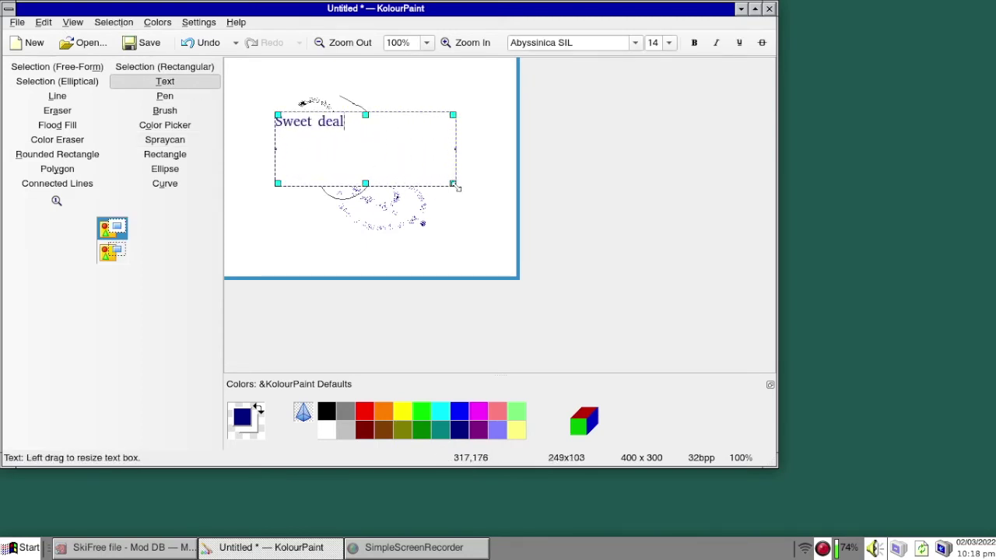
pyautogui.click(638, 45)
pyautogui.click(636, 43)
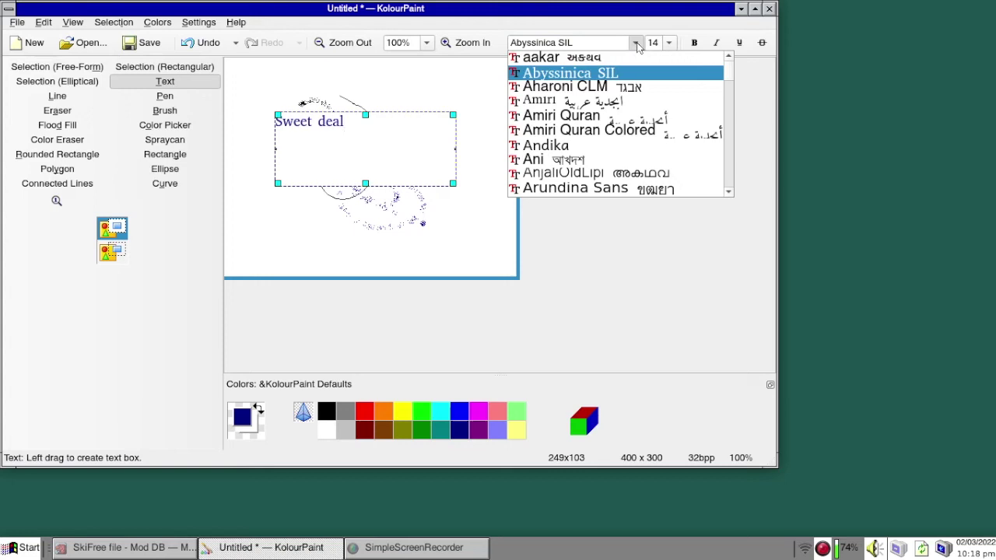
pyautogui.press('h')
pyautogui.scroll(4, 582, 191)
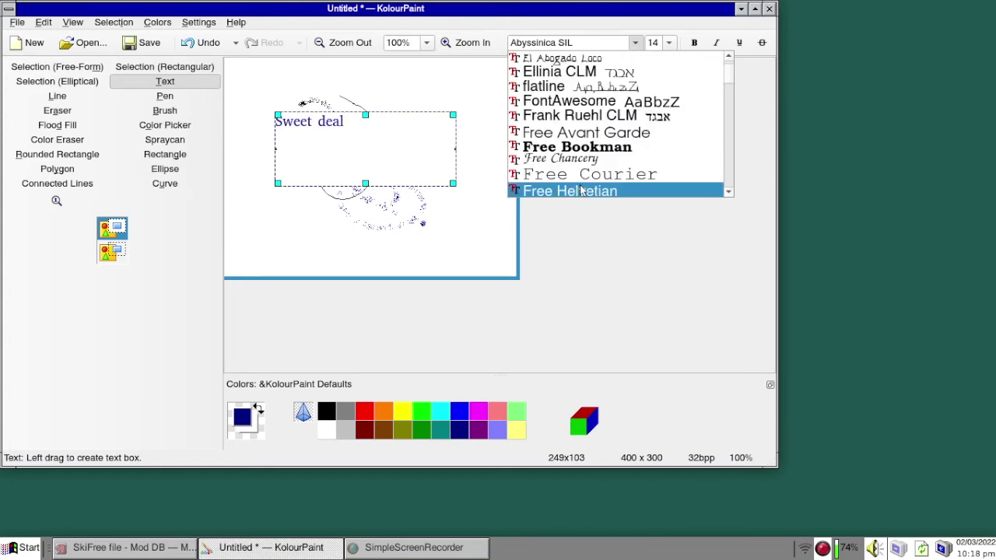
pyautogui.press('h')
pyautogui.press('h')
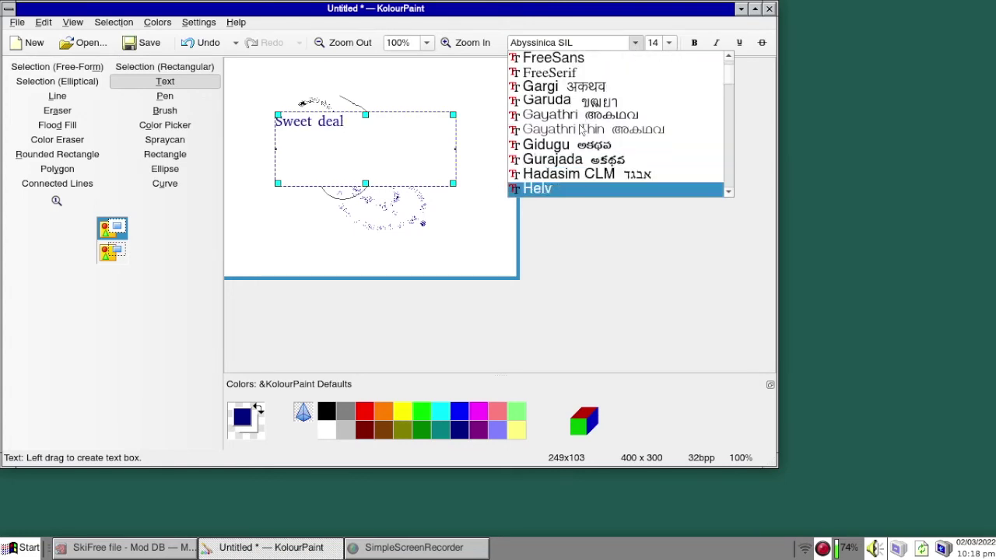
pyautogui.press('Return')
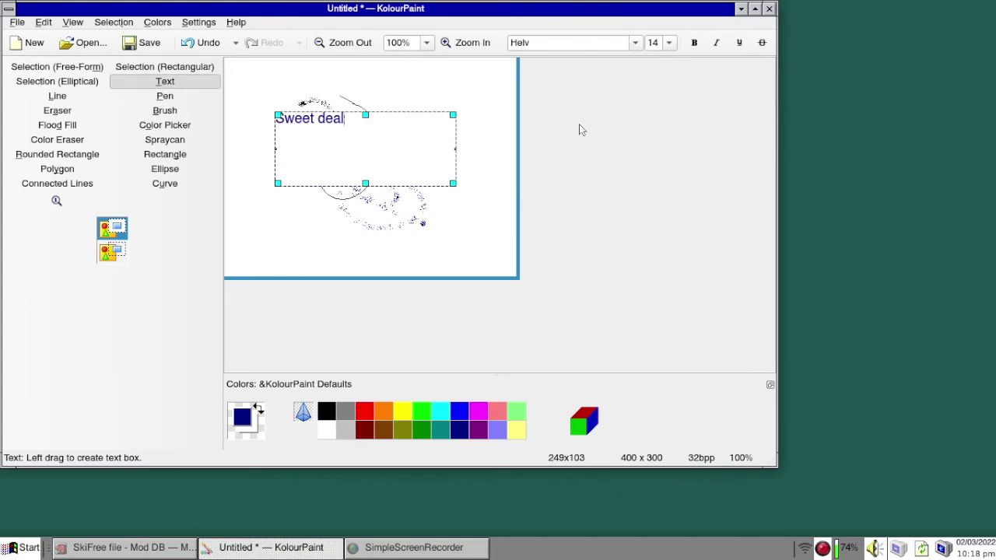
pyautogui.click(769, 9)
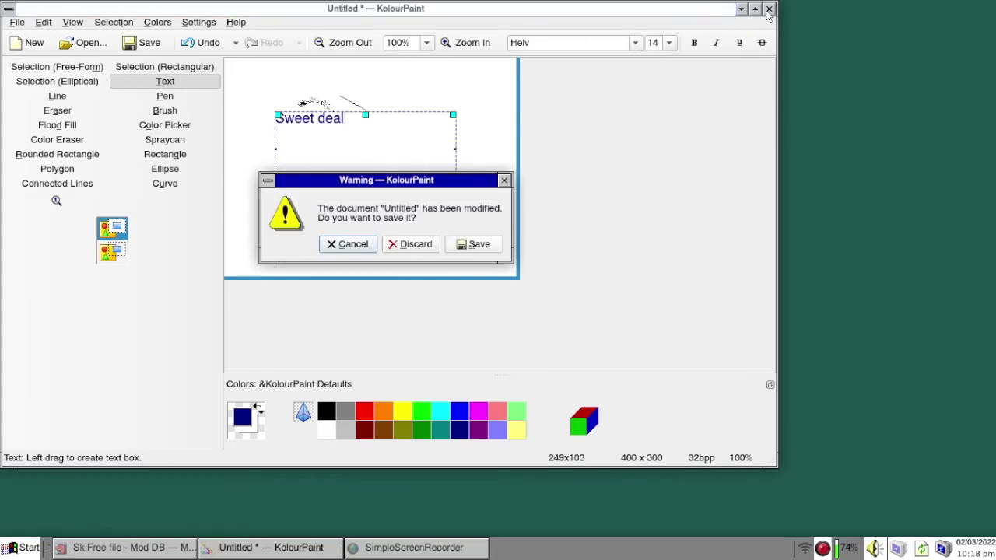
pyautogui.click(411, 244)
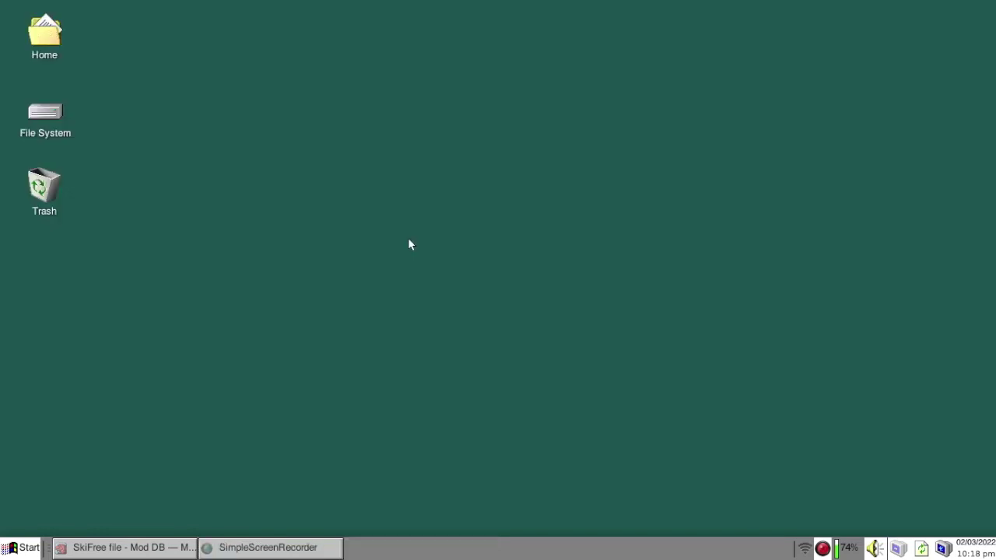
# - Restore Firefox, scroll the SkiFree Mod DB page, close the Bing image tab, and minimise Firefox
pyautogui.click(158, 550)
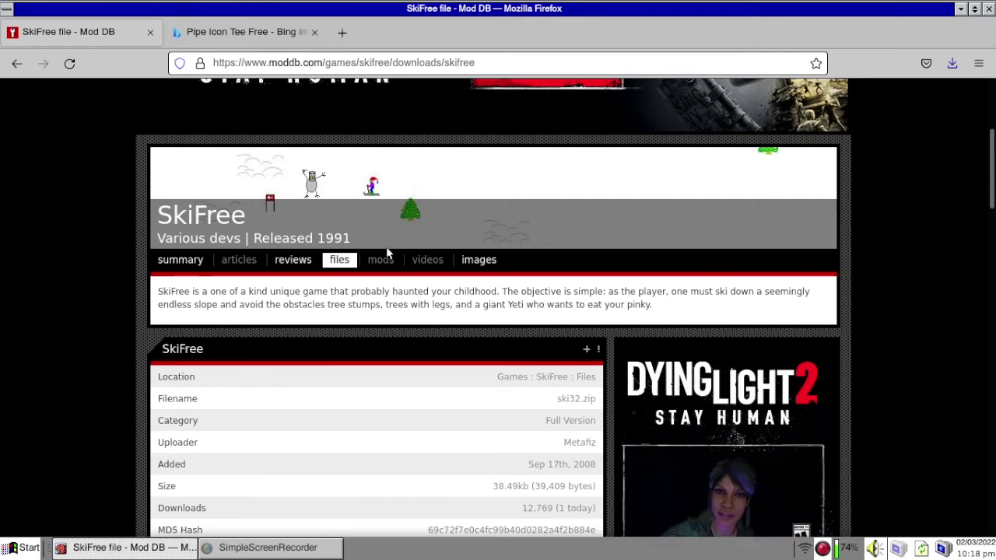
pyautogui.scroll(-2, 388, 253)
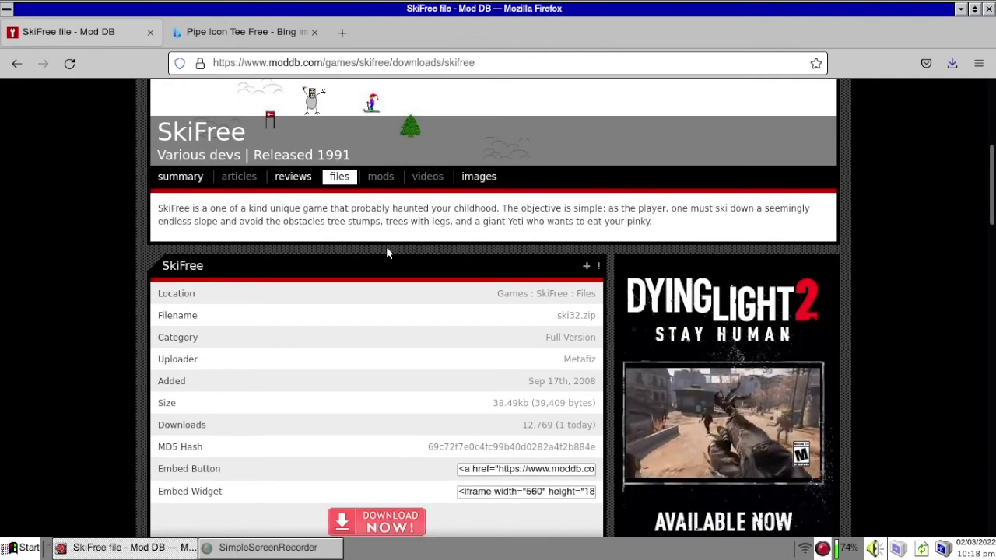
pyautogui.scroll(-2, 386, 247)
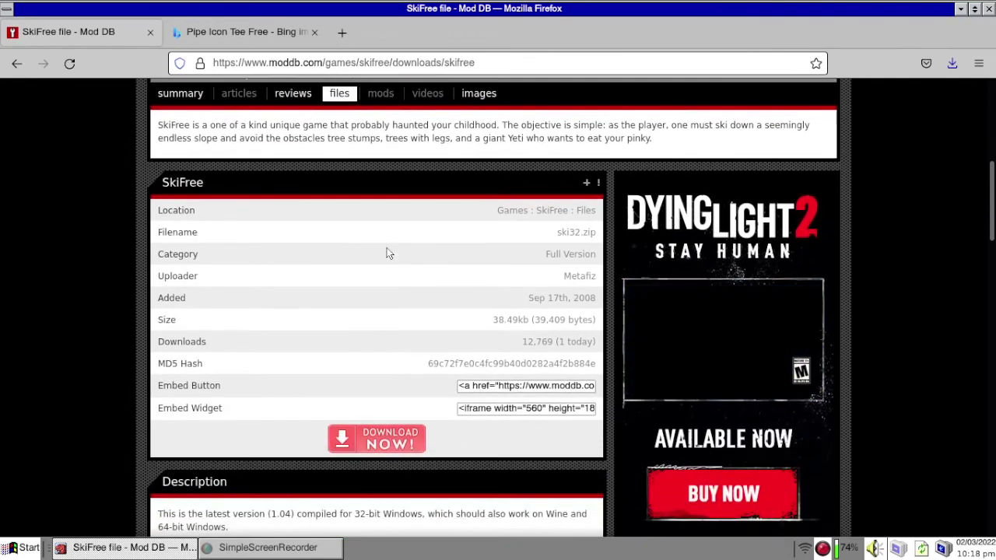
pyautogui.scroll(-2, 390, 254)
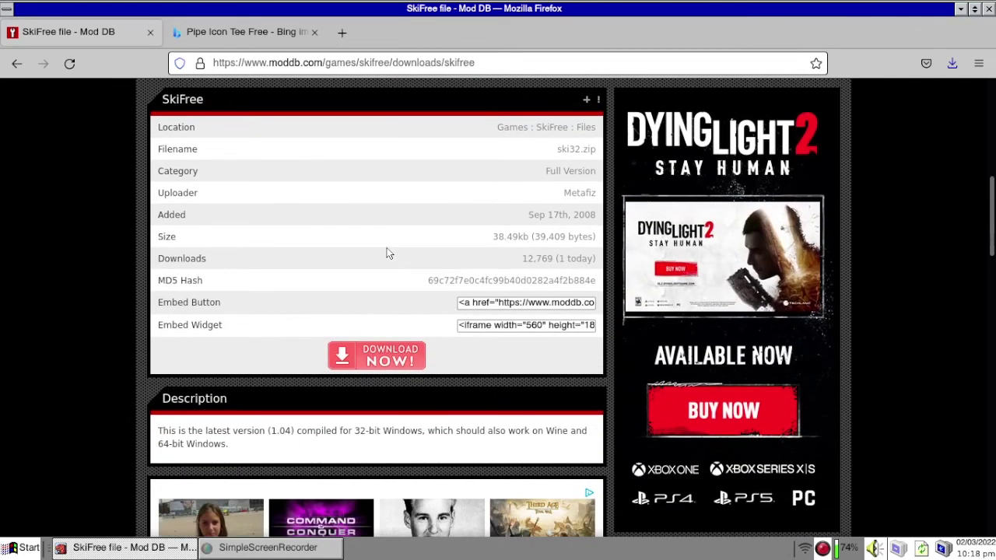
pyautogui.scroll(-10, 389, 254)
pyautogui.scroll(15, 389, 254)
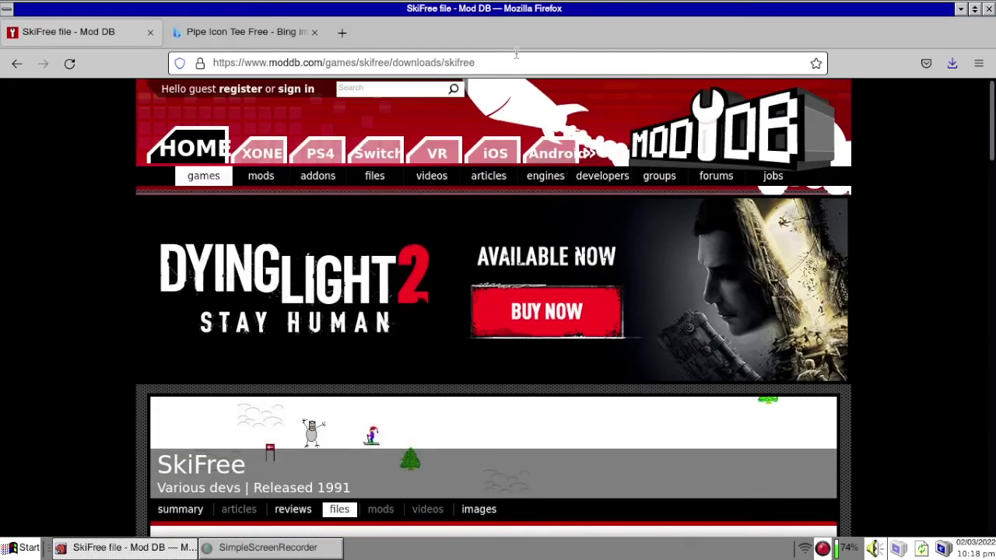
pyautogui.click(314, 32)
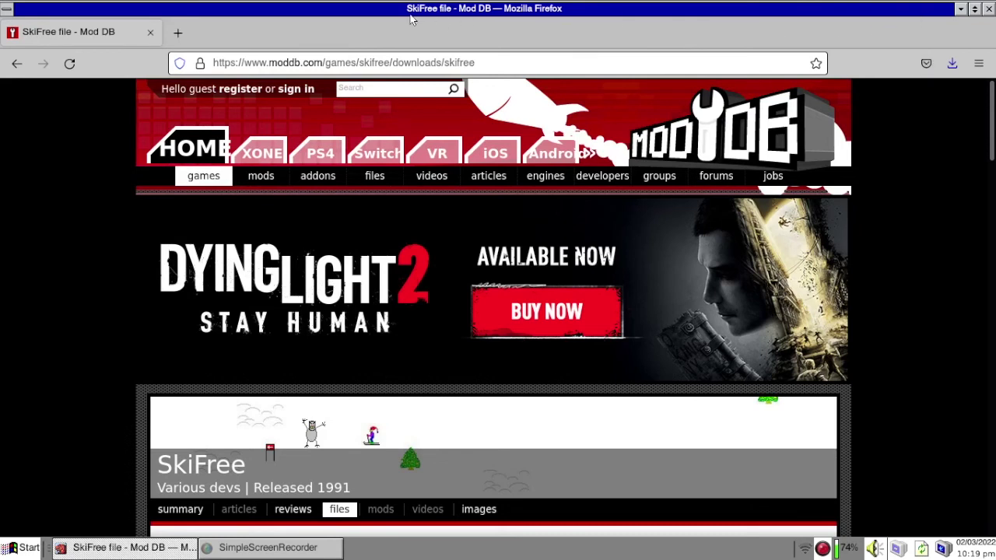
pyautogui.click(962, 12)
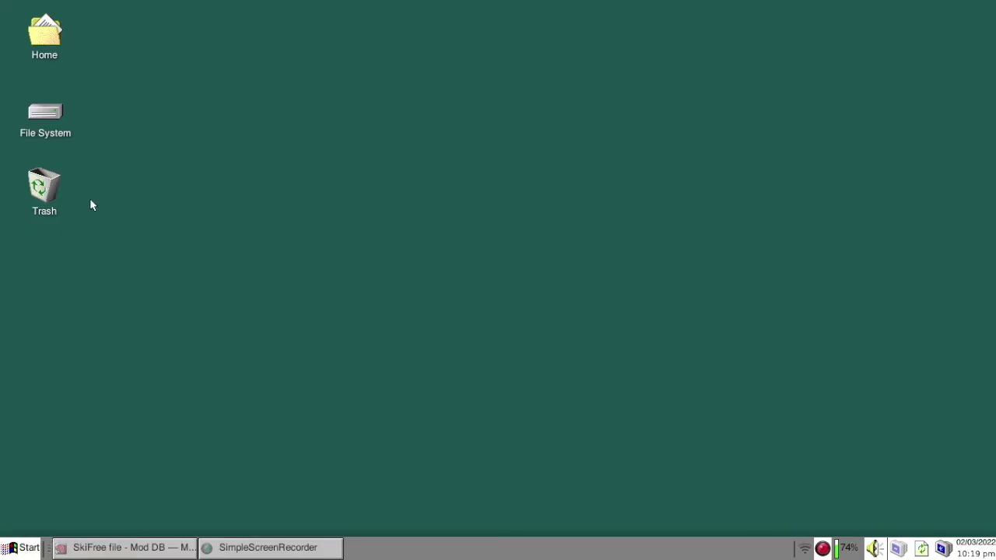
# - Browse the Whisker Menu's Internet, Graphics, Games, Education, Accessories and System categories
pyautogui.click(14, 548)
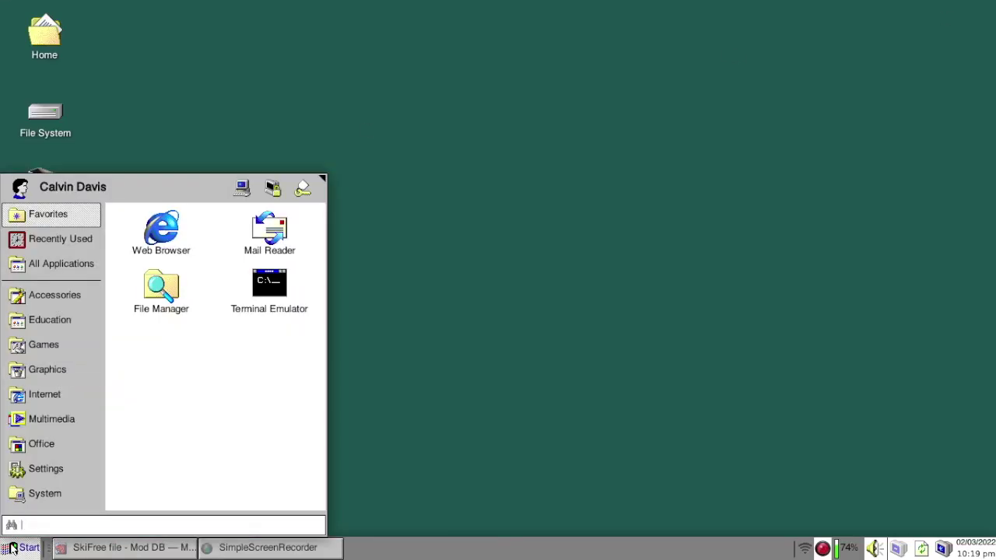
pyautogui.click(72, 396)
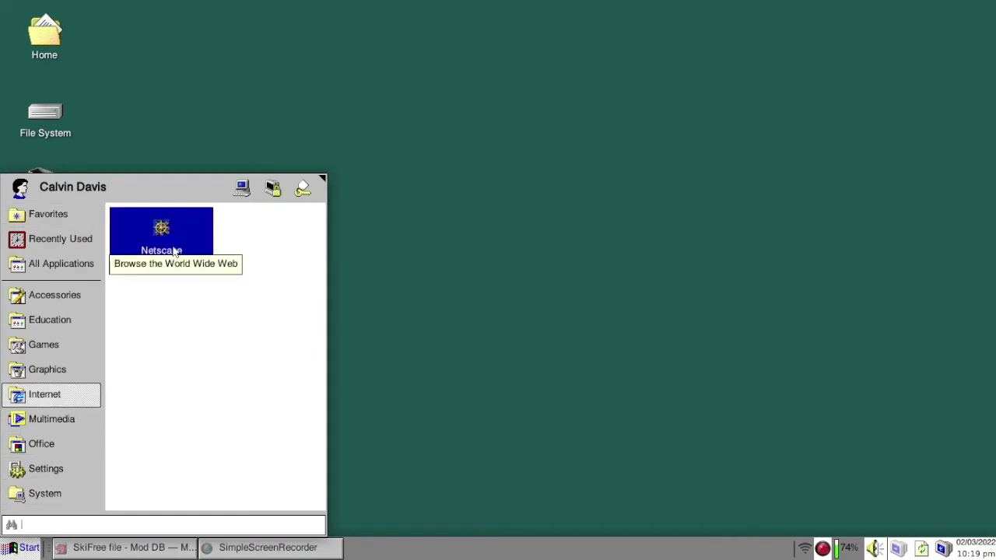
pyautogui.click(70, 376)
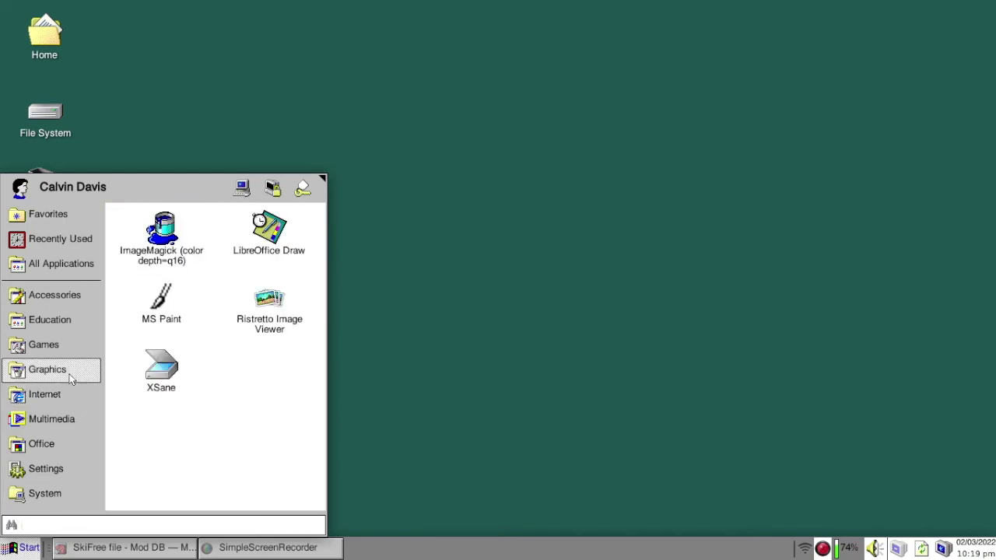
pyautogui.click(66, 351)
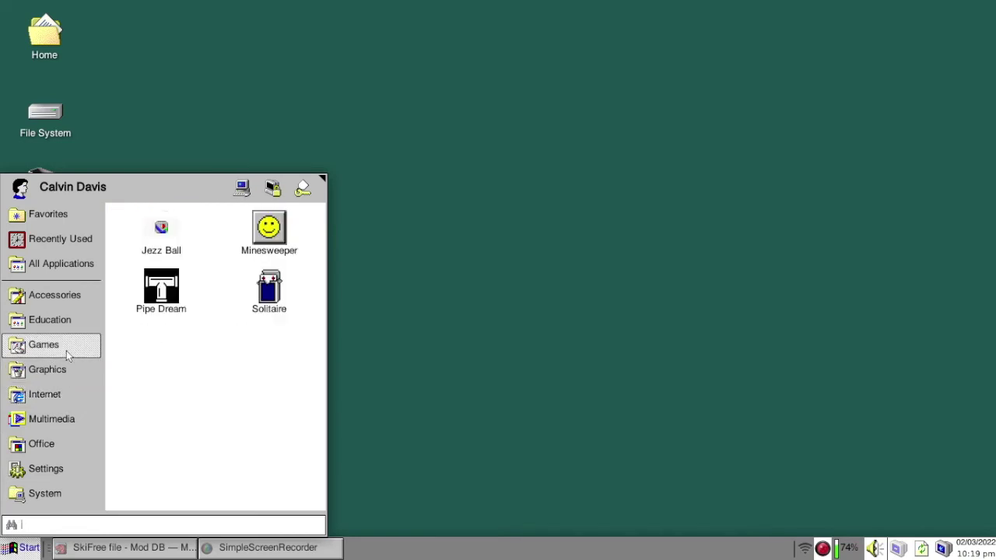
pyautogui.click(69, 332)
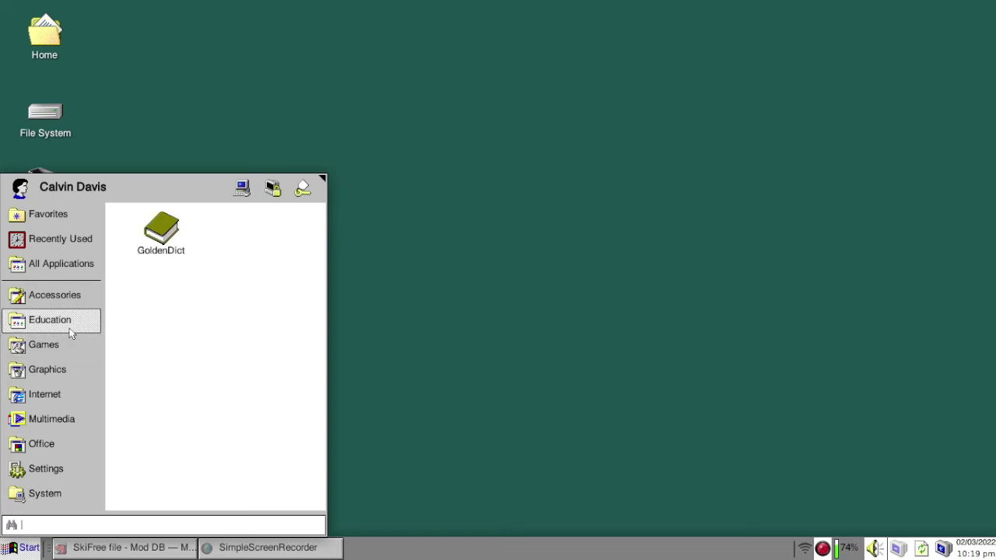
pyautogui.click(69, 301)
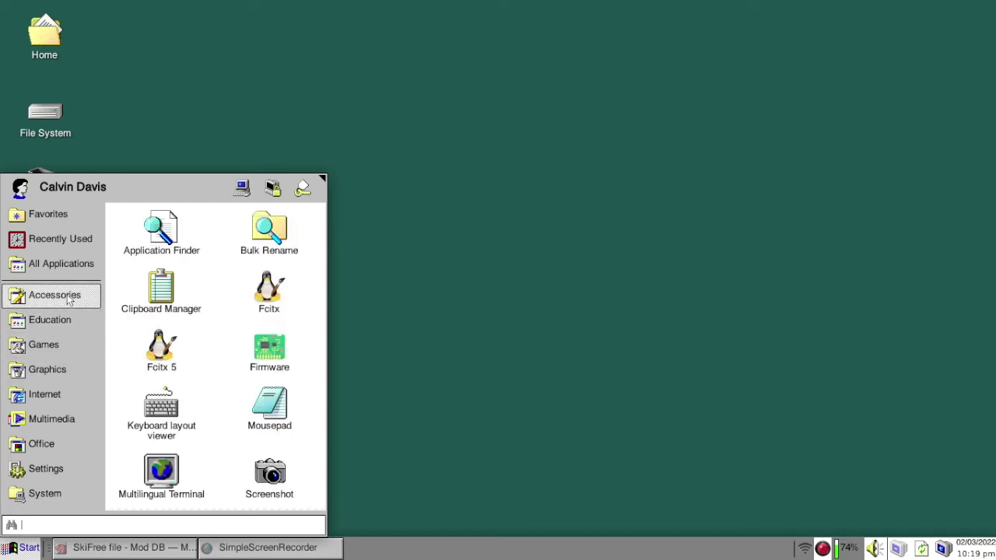
pyautogui.click(47, 394)
pyautogui.click(47, 493)
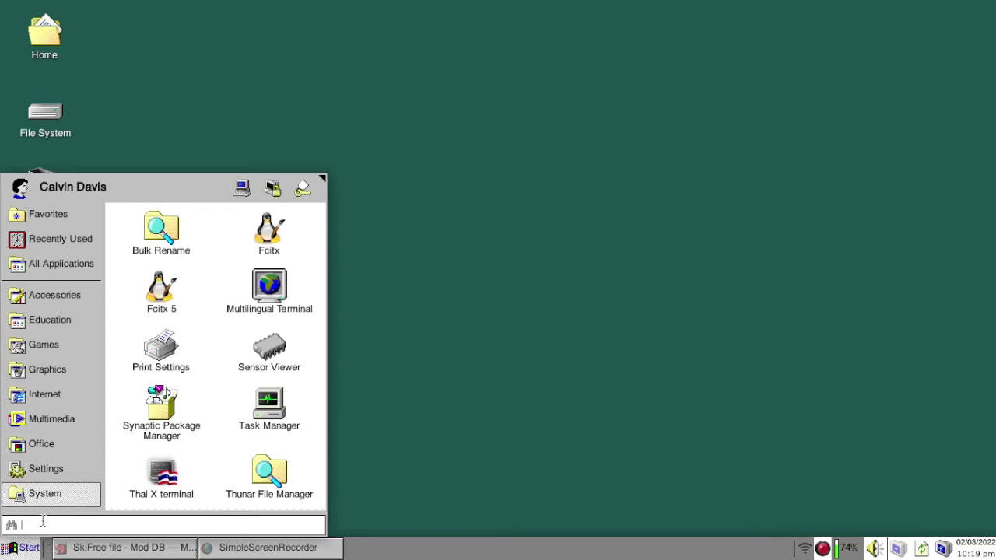
# - Try a 'syna' search, clear it, then launch LibreOffice Writer from Office
pyautogui.write('syna')
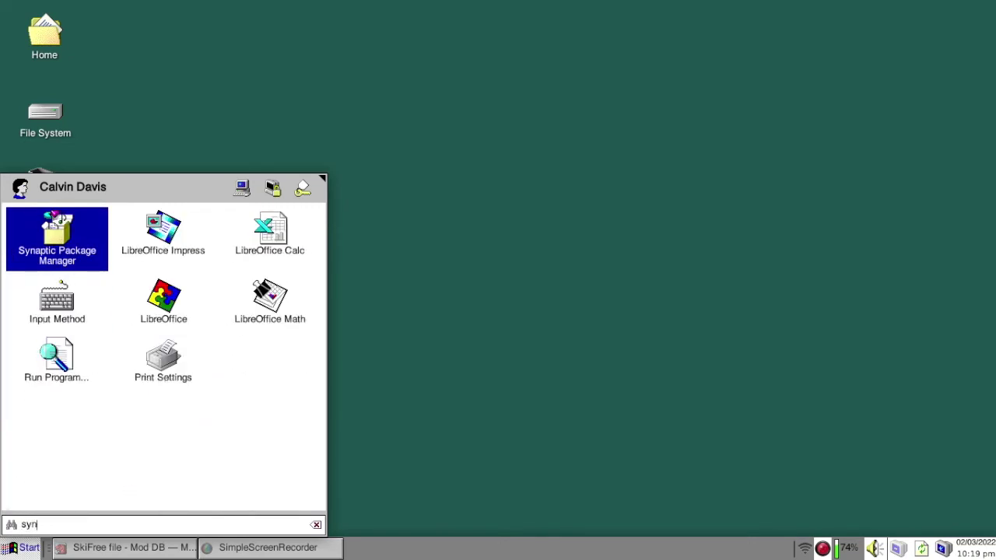
pyautogui.press('BackSpace')
pyautogui.press('BackSpace')
pyautogui.press('BackSpace')
pyautogui.press('BackSpace')
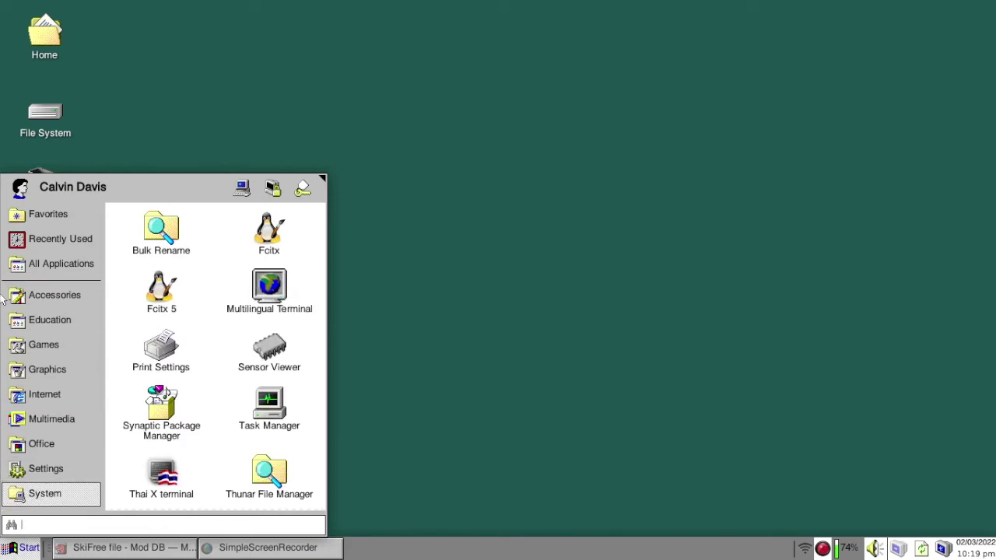
pyautogui.click(21, 473)
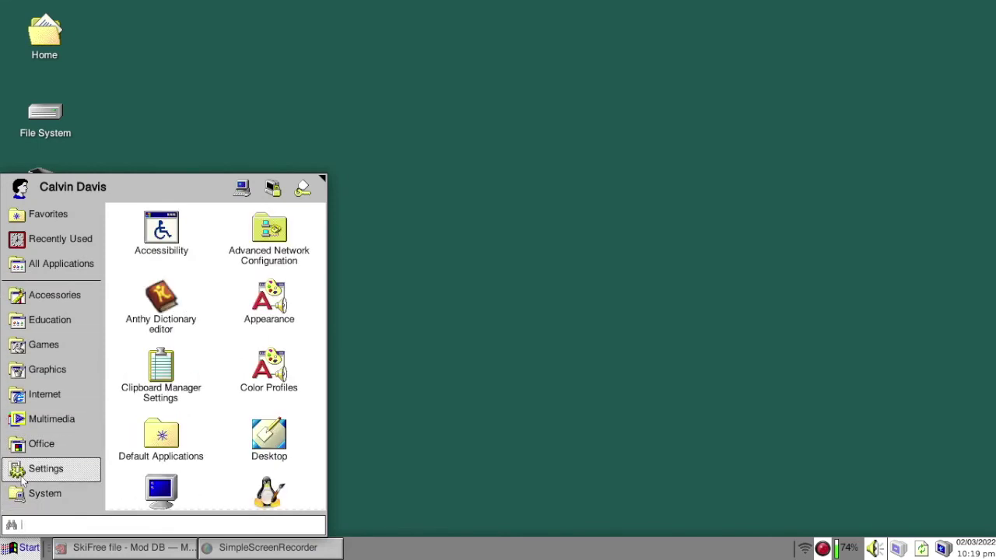
pyautogui.click(39, 445)
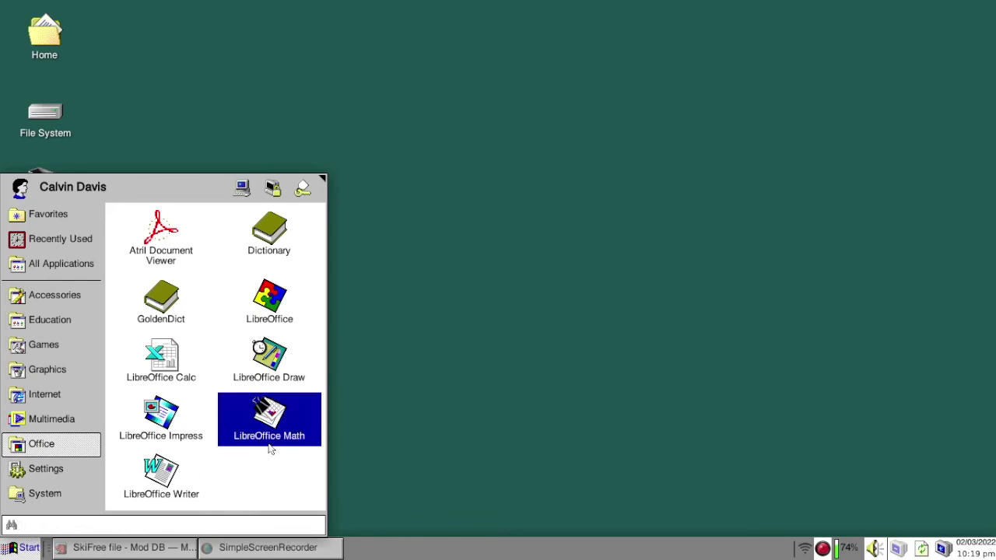
pyautogui.click(173, 467)
pyautogui.click(29, 547)
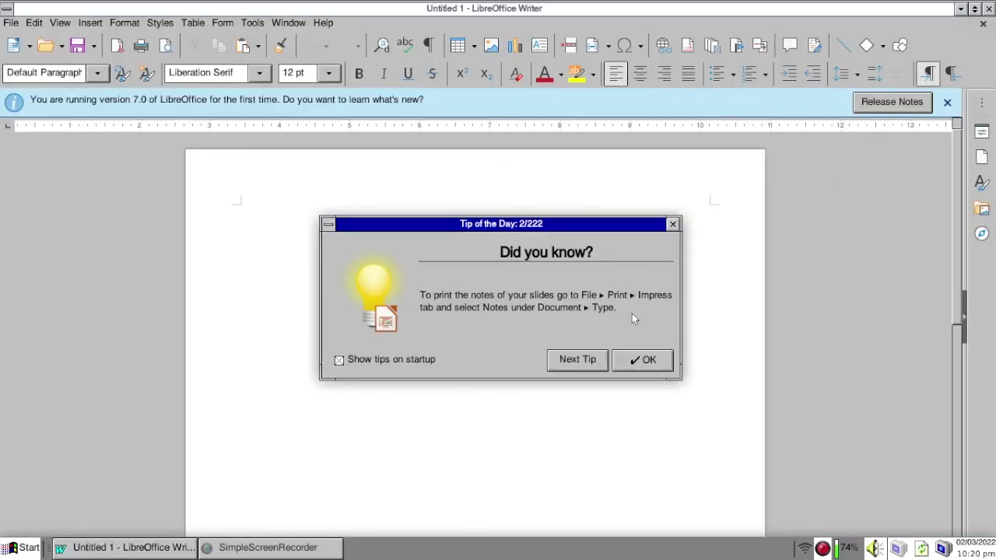
# - Dismiss Tip of the Day and review the Font and Description tabs of File > Properties
pyautogui.click(667, 364)
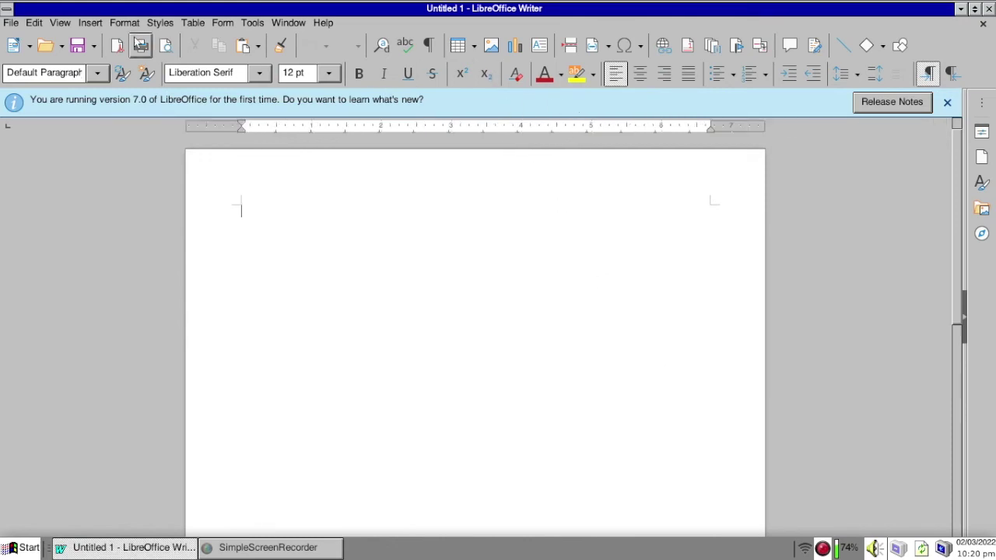
pyautogui.click(254, 24)
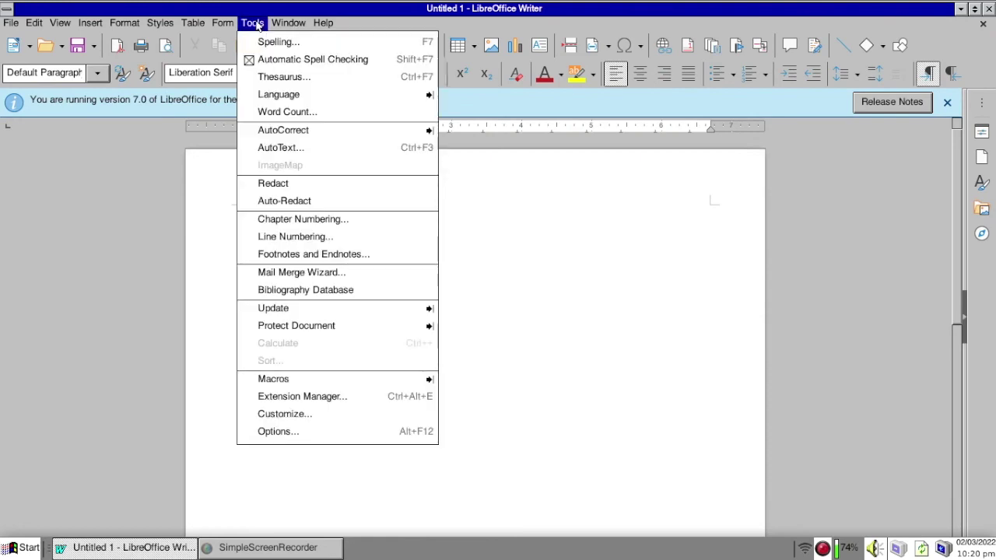
pyautogui.moveTo(10, 23)
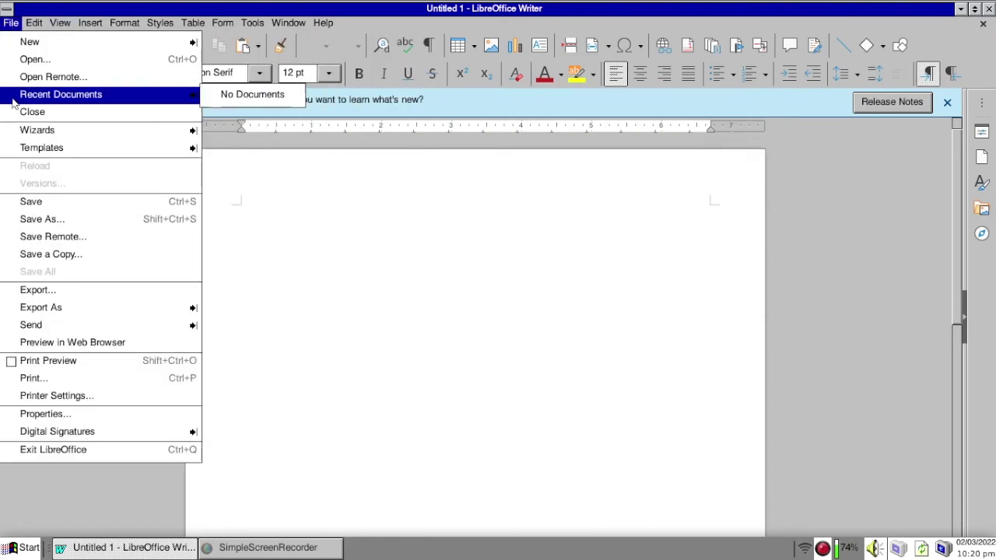
pyautogui.click(53, 414)
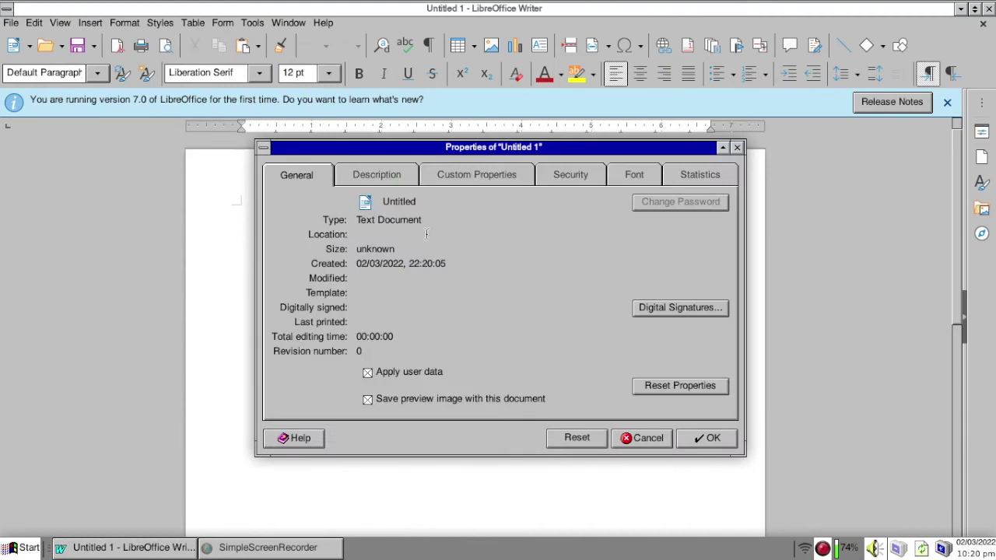
pyautogui.click(639, 175)
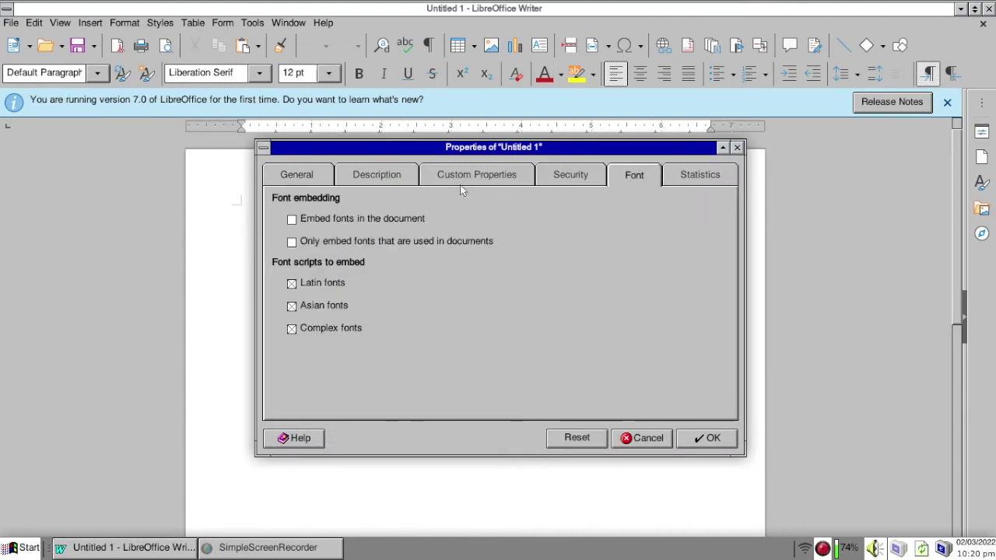
pyautogui.click(394, 175)
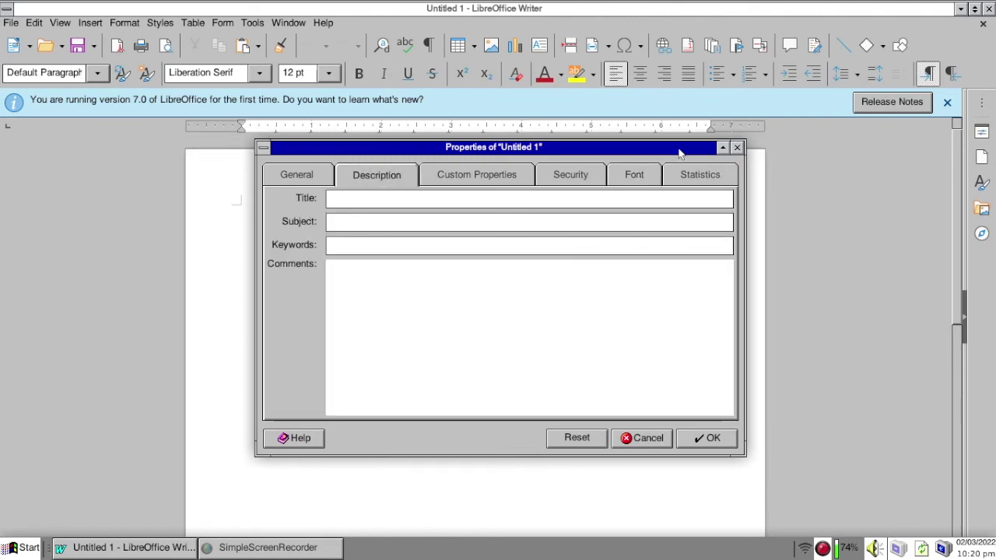
pyautogui.click(738, 147)
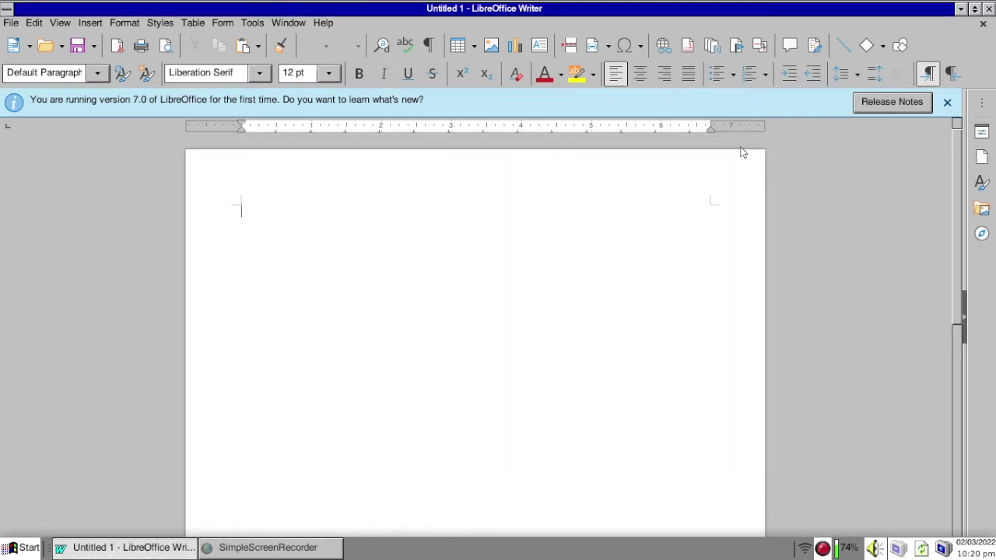
# - Dismiss the version notice, view and close Options, quit Writer, and open the application menu
pyautogui.click(947, 102)
pyautogui.hotkey('alt', 'F12')
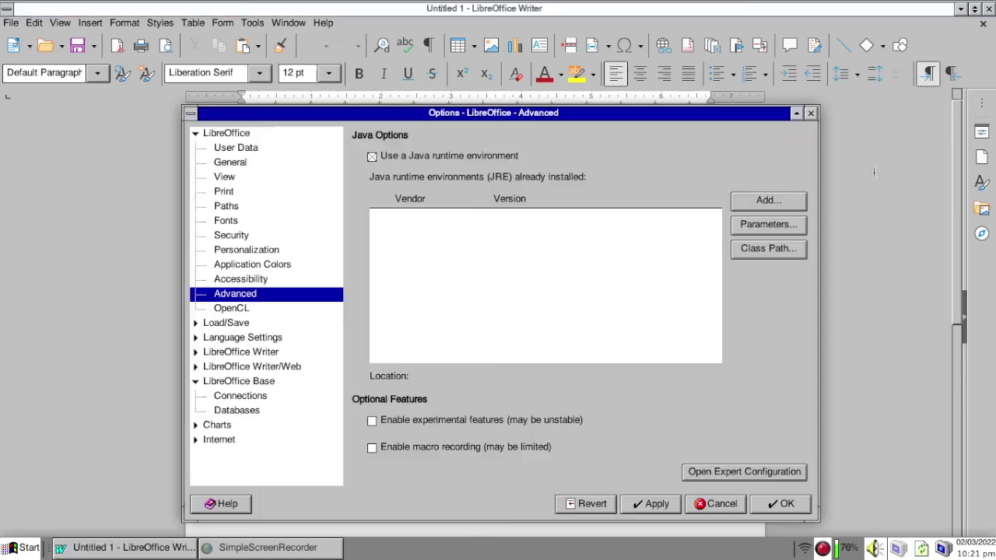
pyautogui.click(810, 114)
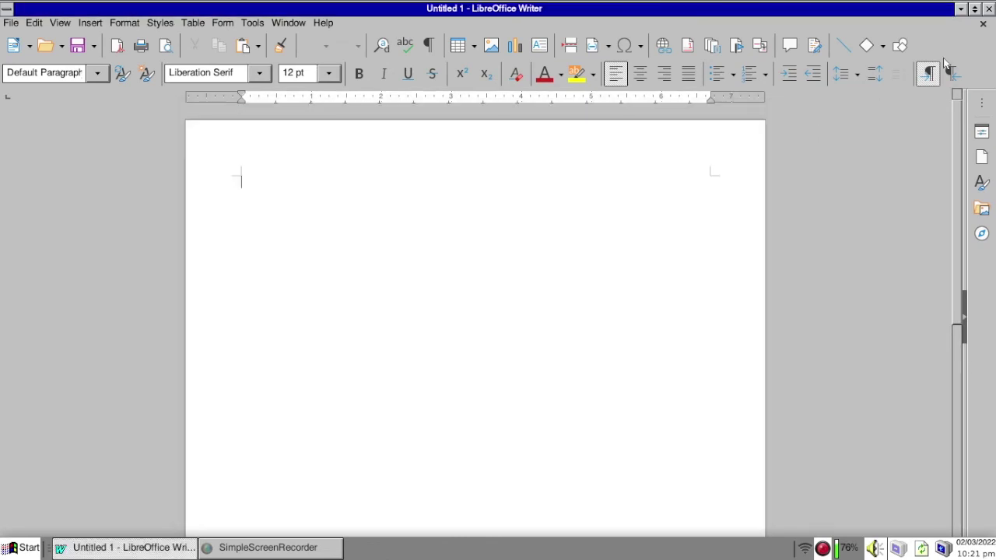
pyautogui.click(988, 8)
pyautogui.click(26, 551)
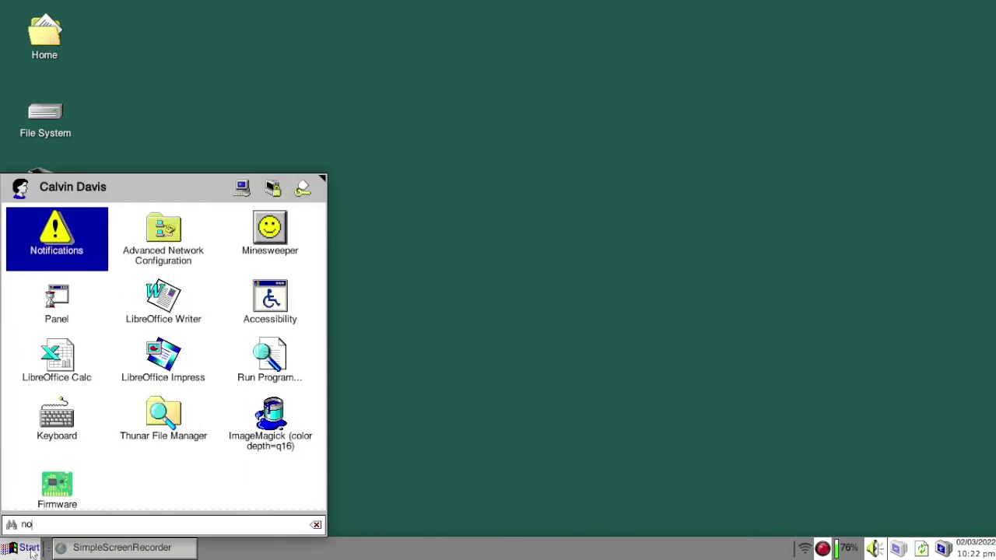
# - Launch Firefox and go to youtube.com
pyautogui.click(167, 234)
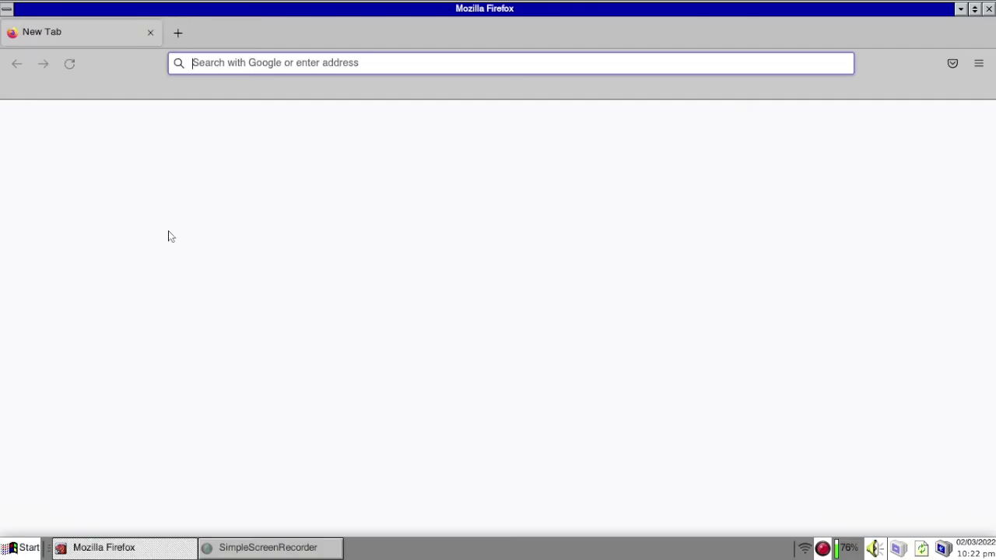
pyautogui.click(373, 62)
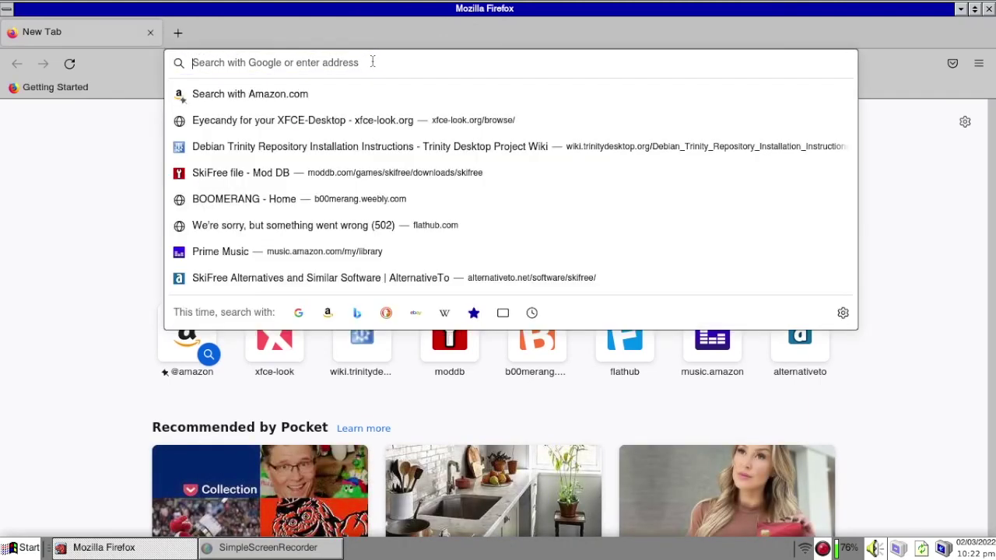
pyautogui.write('youtube.com/')
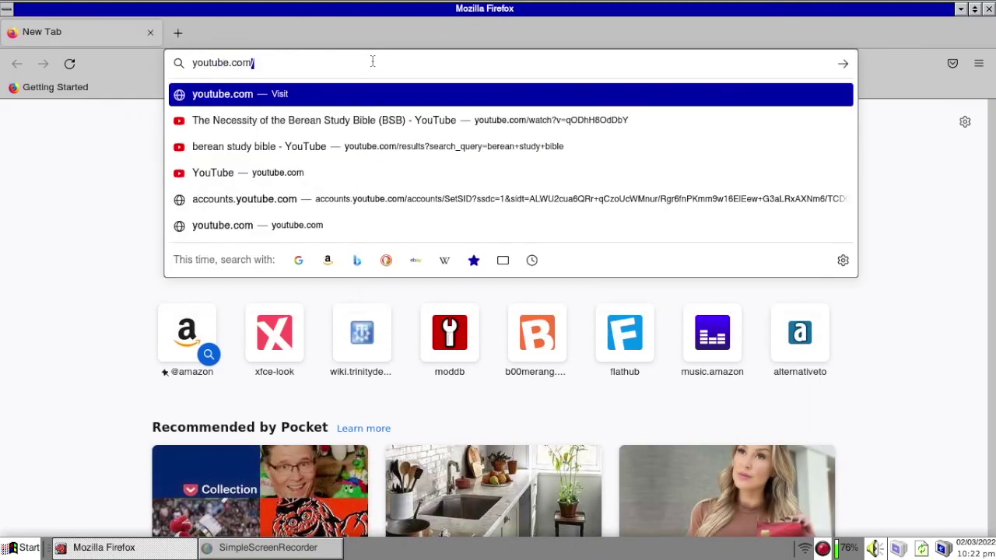
pyautogui.press('Return')
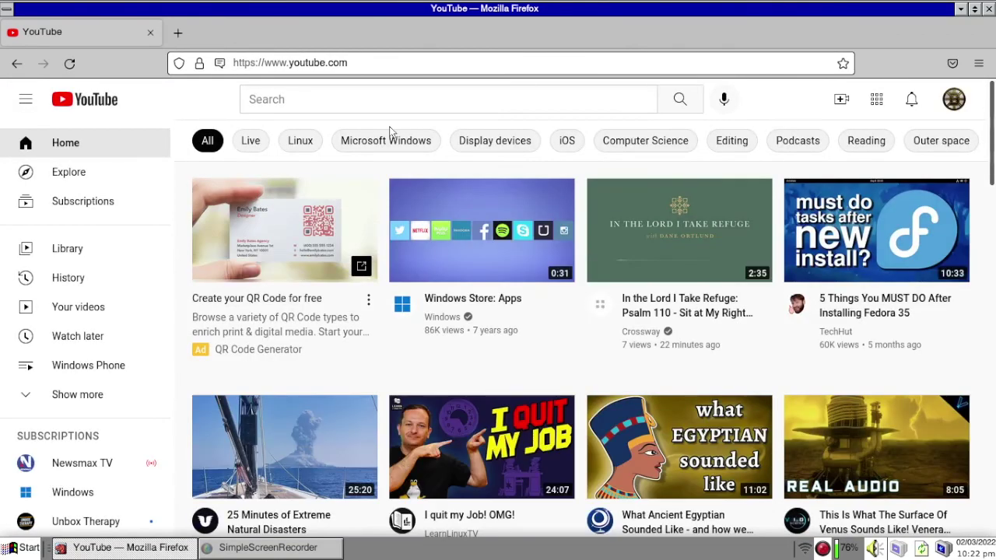
# - Search YouTube for 'windows 3.1 start up sound remix' using the first suggestion after typing 'WIndows 3.1'
pyautogui.click(347, 103)
pyautogui.write('WIndows 3')
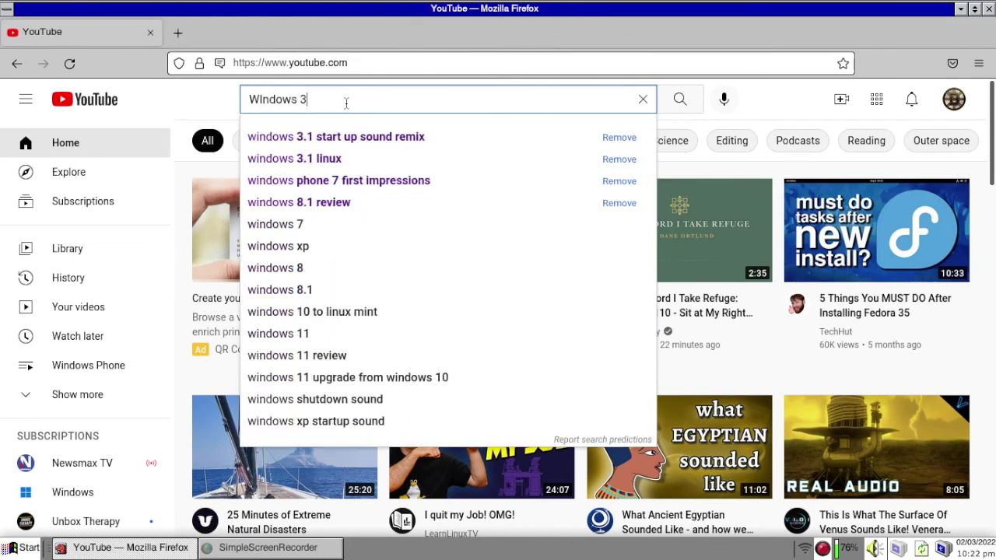
pyautogui.write('.1')
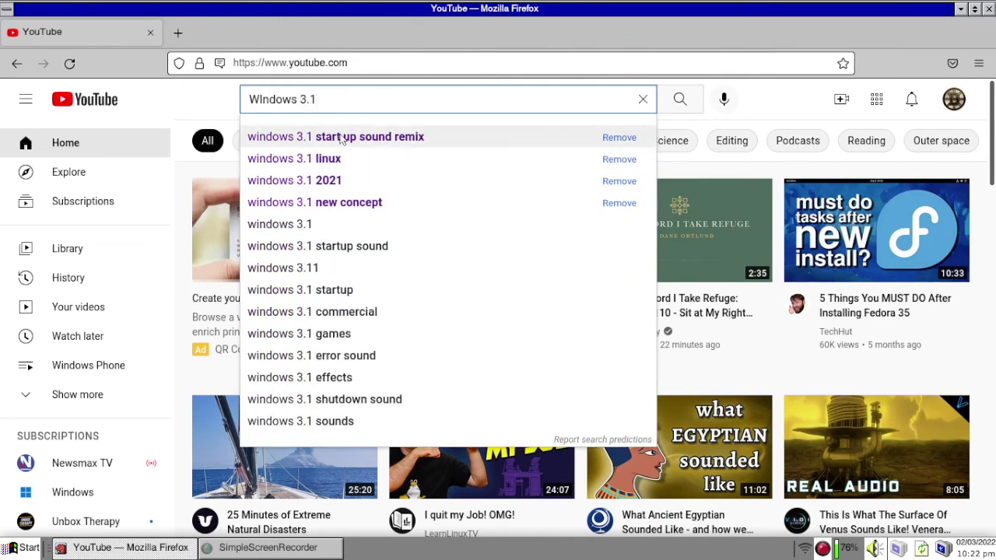
pyautogui.click(340, 137)
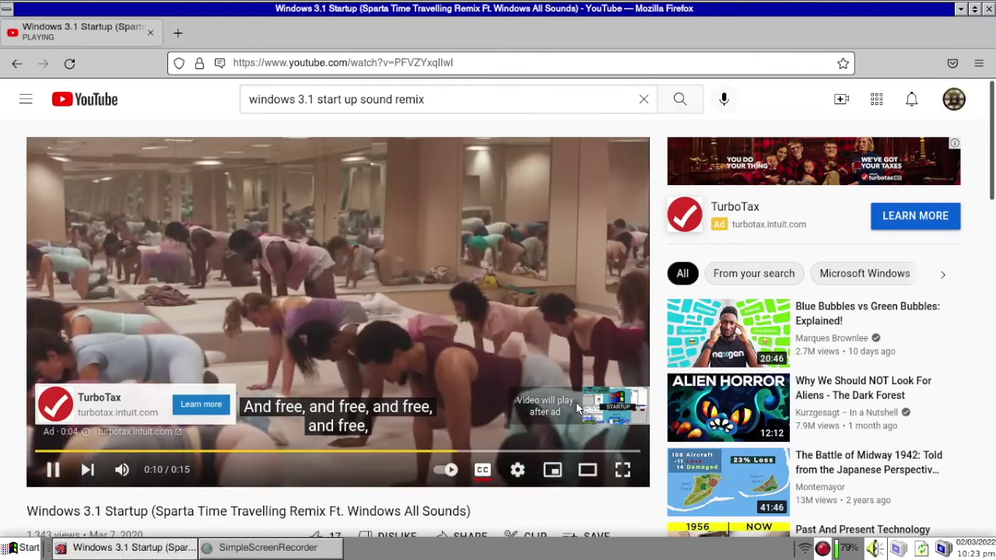
# - Turn the system volume down, then open the context menu for File Manager in the applications menu Favorites
pyautogui.press('XF86AudioRaiseVolume')
pyautogui.press('XF86AudioLowerVolume')
pyautogui.press('XF86AudioLowerVolume')
pyautogui.press('XF86AudioLowerVolume')
pyautogui.press('XF86AudioLowerVolume')
pyautogui.press('XF86AudioLowerVolume')
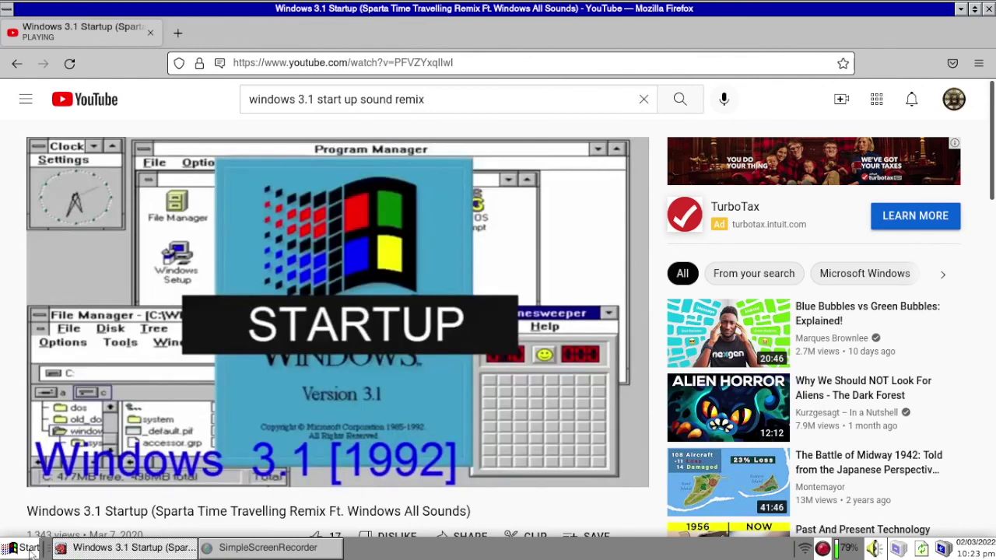
pyautogui.click(29, 548)
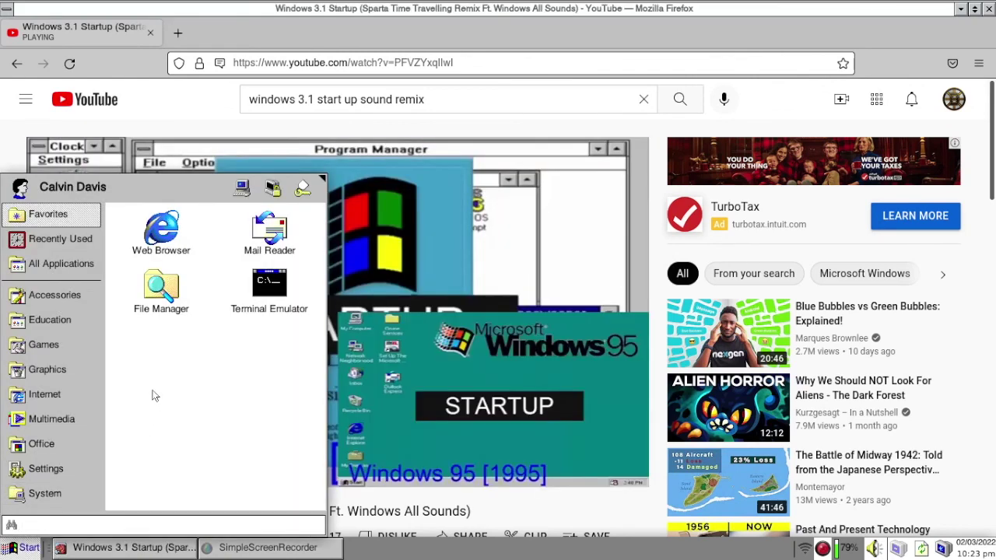
pyautogui.rightClick(166, 290)
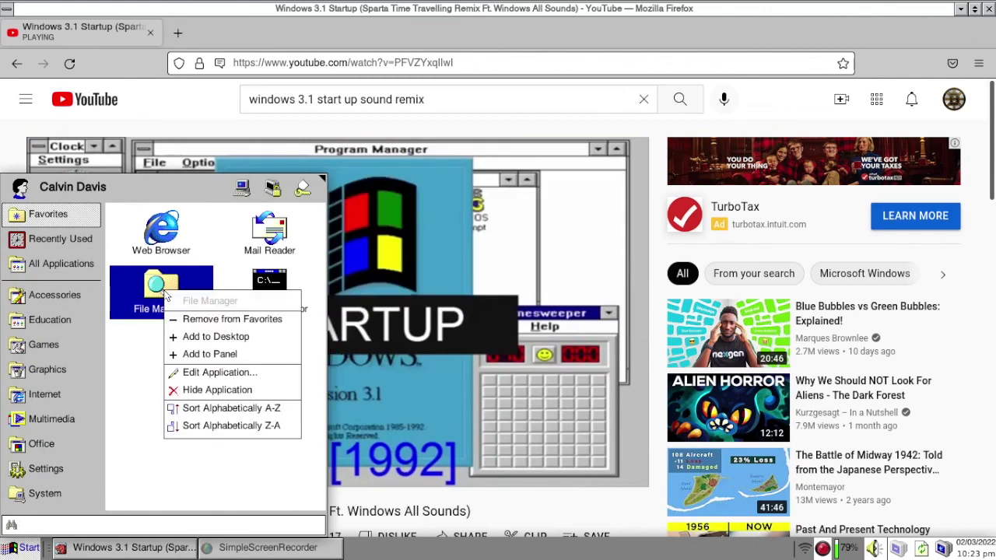